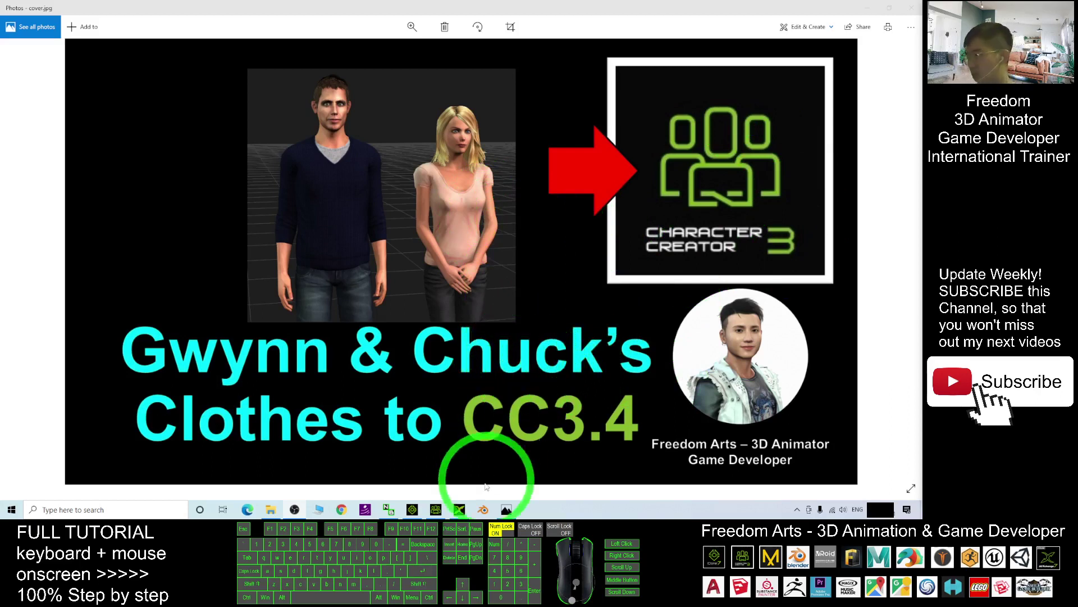
Switch to iClone 7 and add the Gwynn avatar from the 02_G5 Character templates to the scene.
{"action": "left_click", "coordinate": [871, 8]}
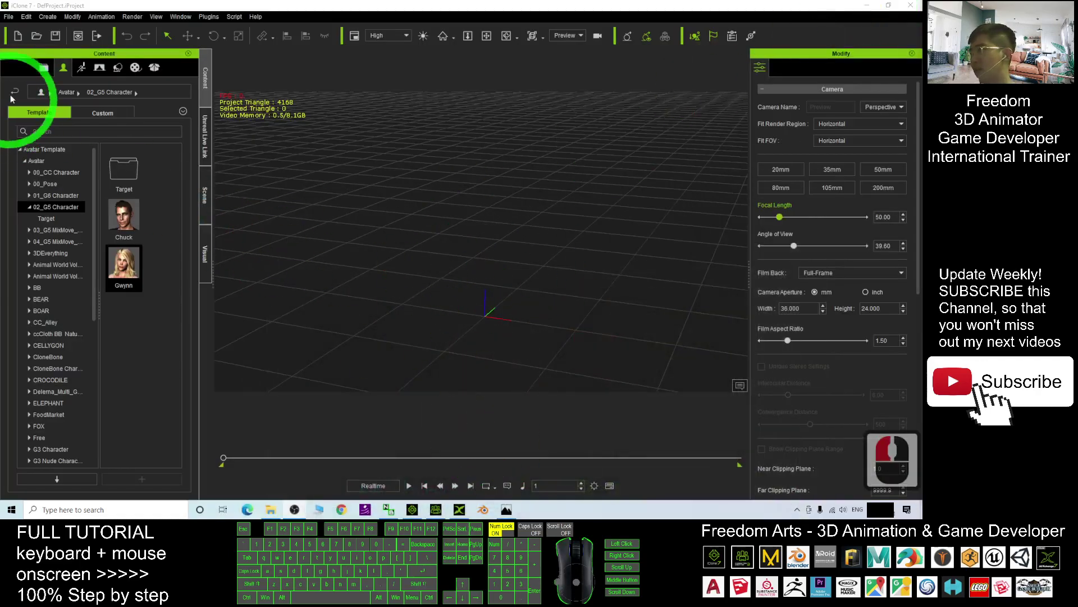
{"action": "left_click", "coordinate": [43, 67]}
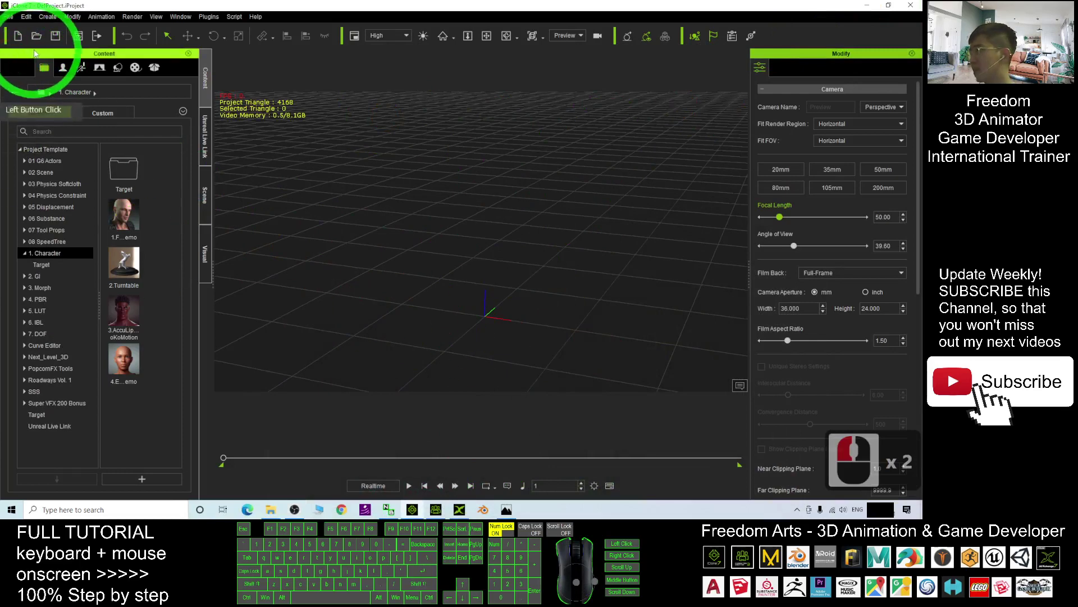
{"action": "left_click", "coordinate": [65, 67]}
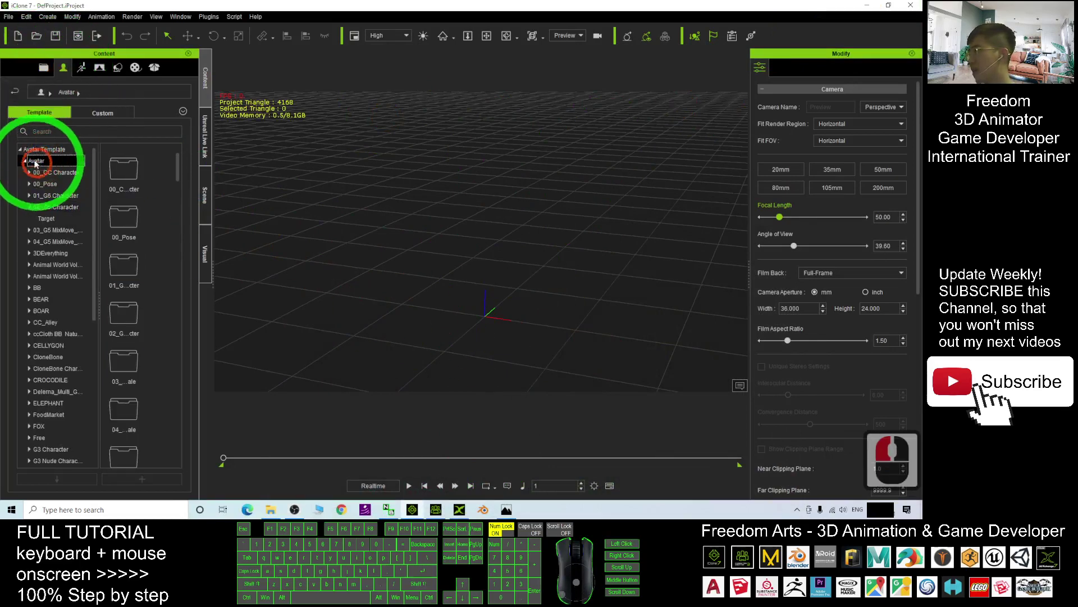
{"action": "left_click", "coordinate": [42, 208]}
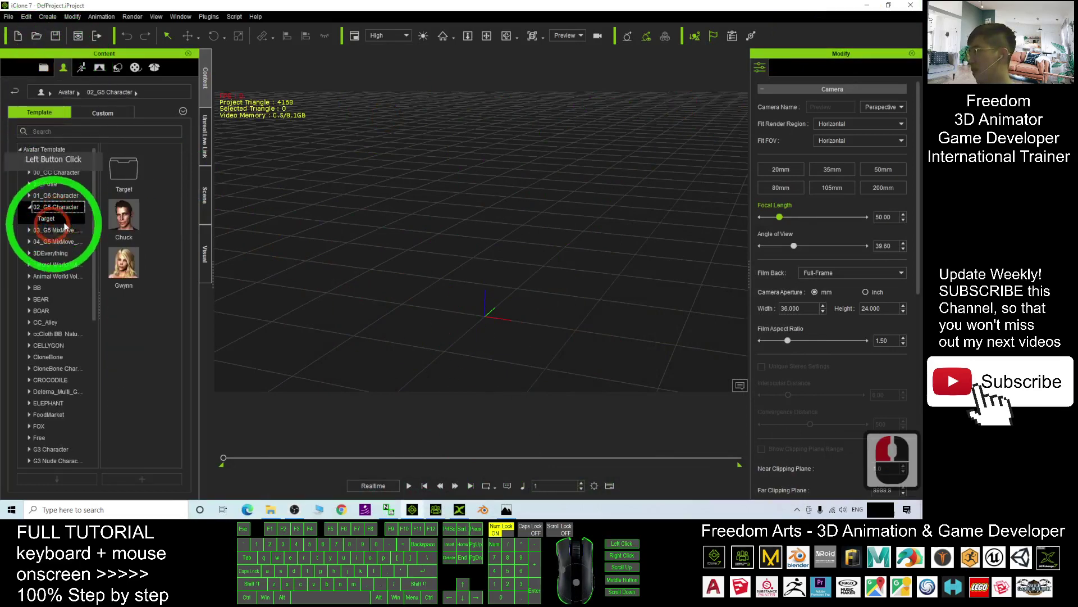
{"action": "left_click", "coordinate": [169, 245]}
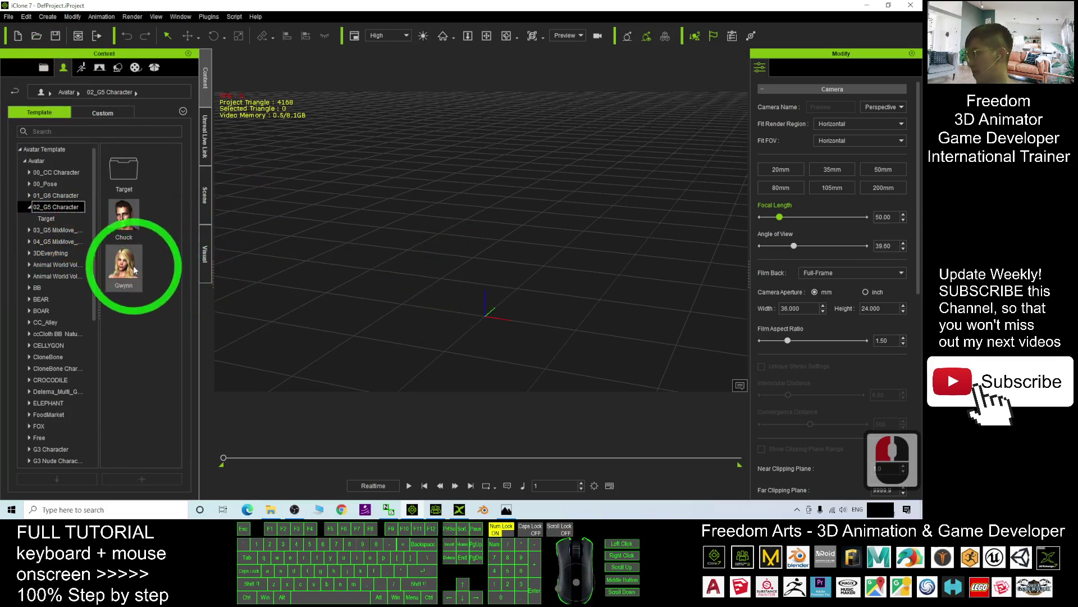
{"action": "left_click_drag", "start_coordinate": [124, 262], "coordinate": [483, 309]}
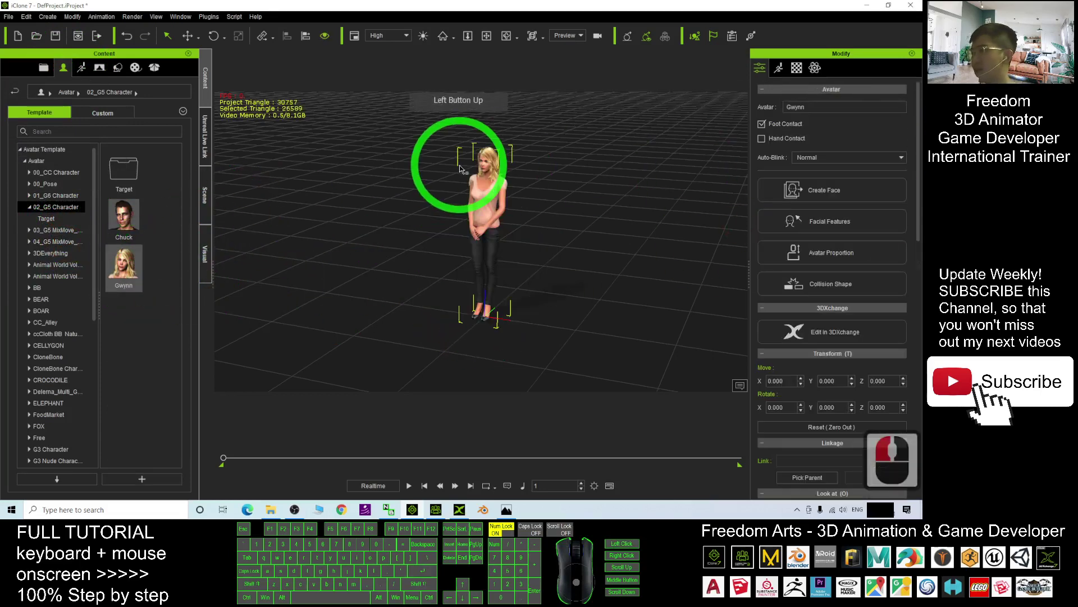
{"action": "scroll", "coordinate": [571, 207], "scroll_direction": "up", "scroll_amount": 6}
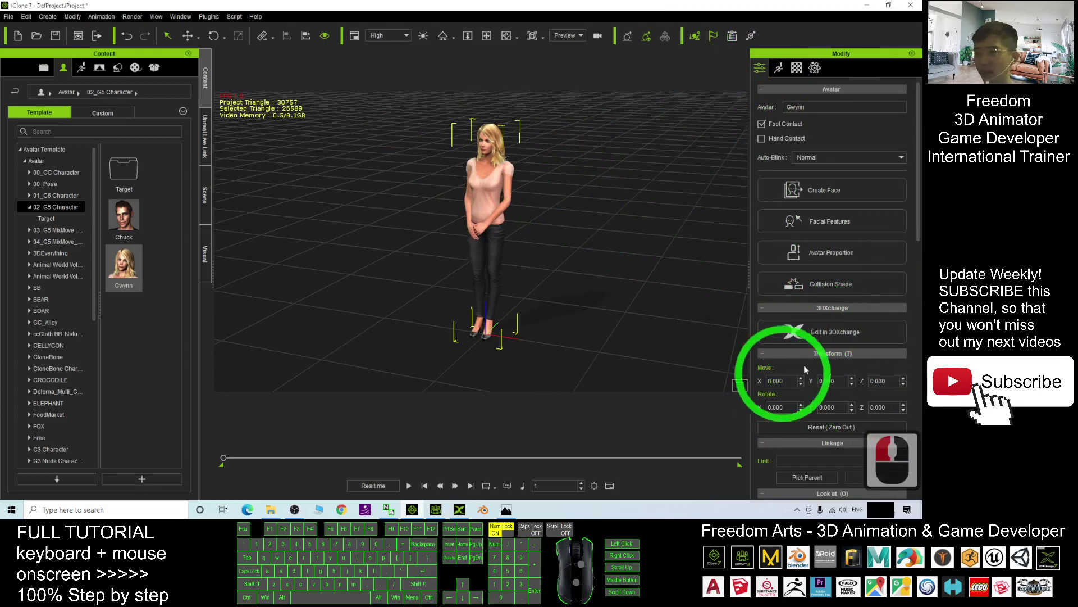
Send the Gwynn avatar to iClone 3DXchange 7 for editing.
{"action": "left_click", "coordinate": [824, 334]}
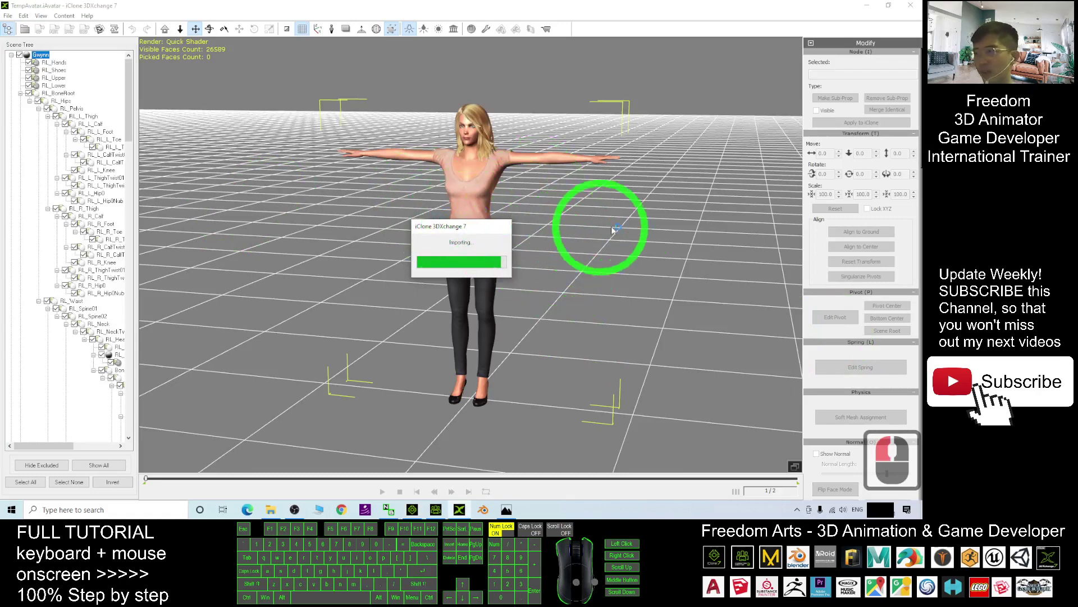
{"action": "scroll", "coordinate": [496, 218], "scroll_direction": "up", "scroll_amount": 3}
{"action": "scroll", "coordinate": [496, 219], "scroll_direction": "down", "scroll_amount": 4}
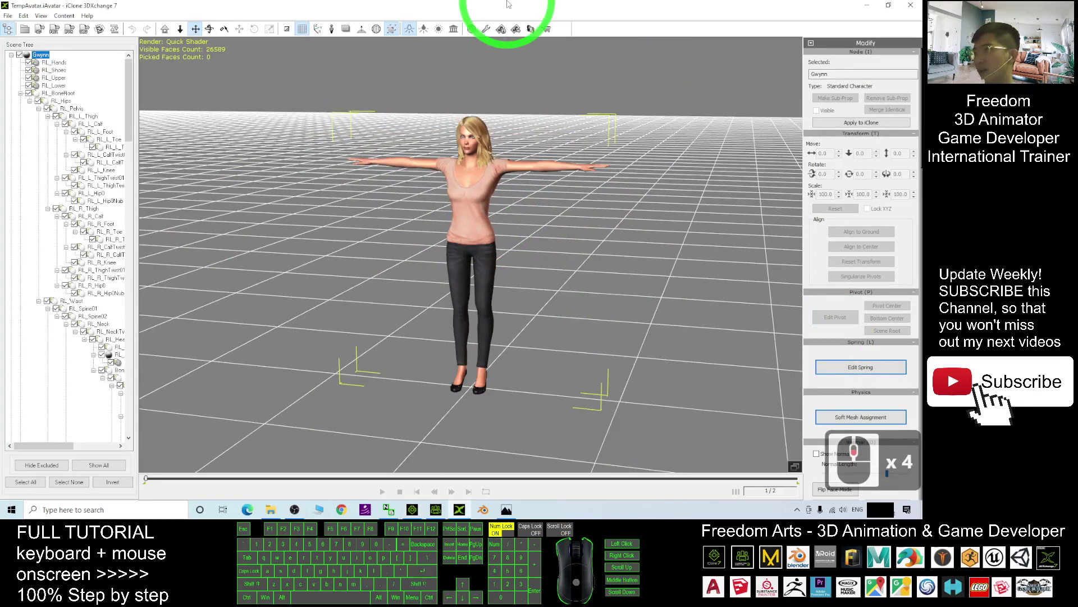
Minimize the open application windows and delete the existing Gwynn's shirt folder from the desktop.
{"action": "left_click", "coordinate": [866, 5]}
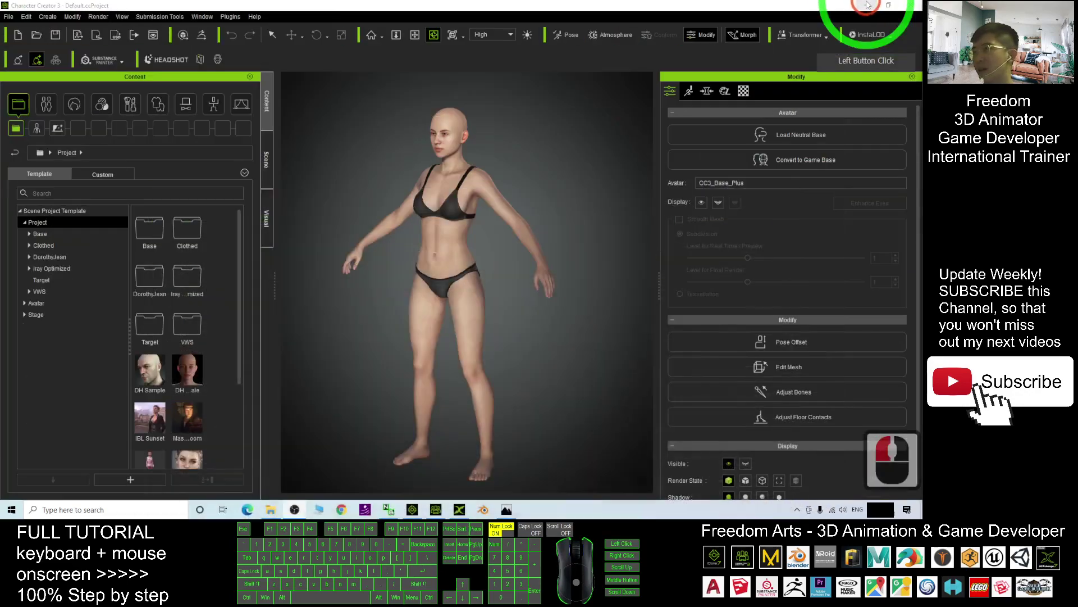
{"action": "left_click", "coordinate": [867, 5]}
{"action": "left_click", "coordinate": [67, 111]}
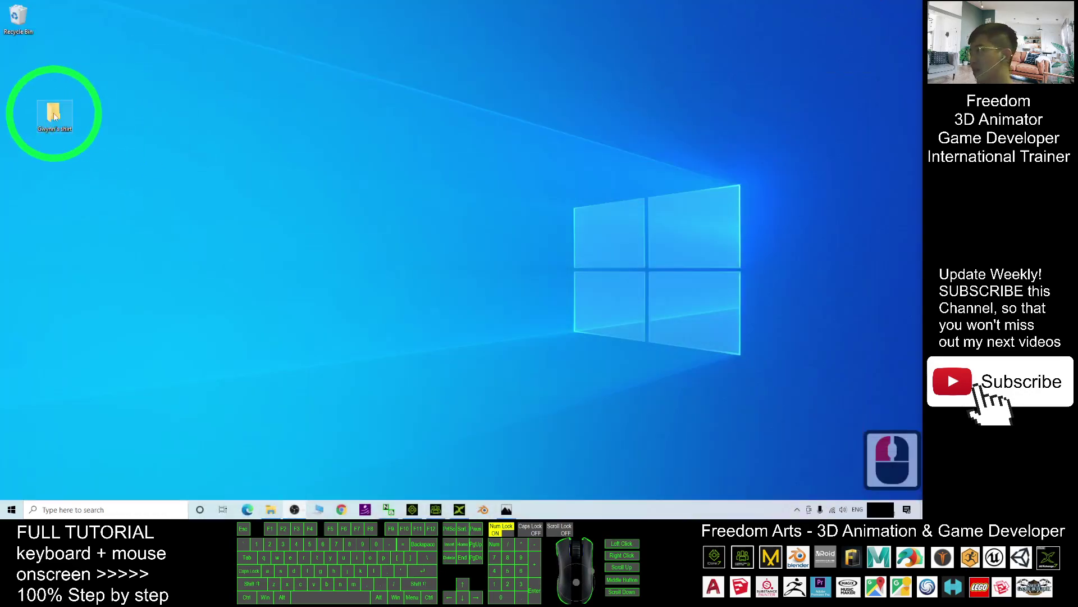
{"action": "left_click_drag", "start_coordinate": [66, 112], "coordinate": [18, 18]}
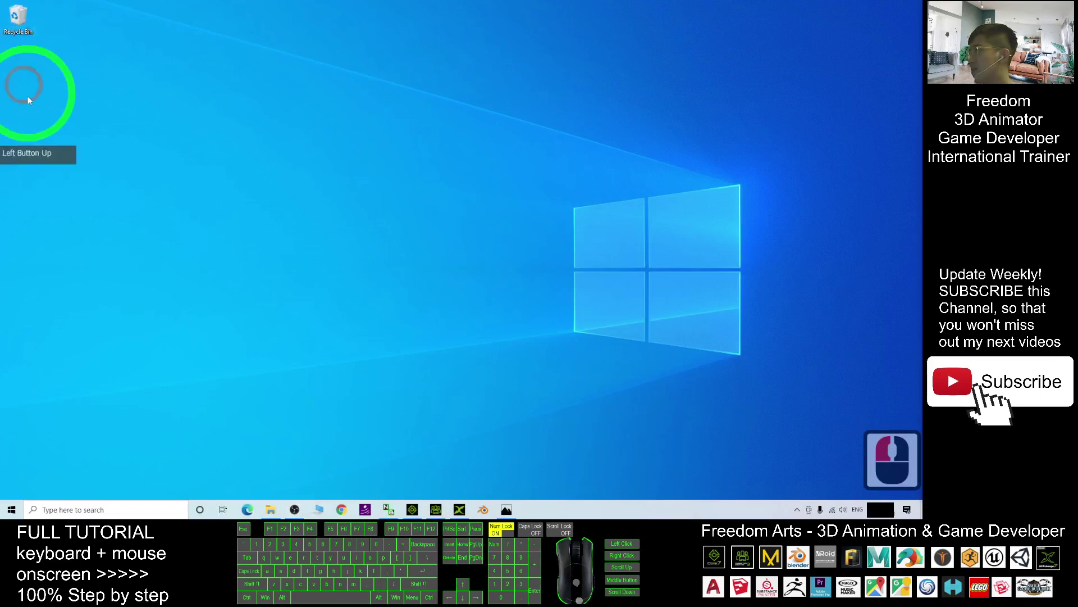
Create a new desktop folder named gwynn's shirt.
{"action": "right_click", "coordinate": [29, 98]}
{"action": "mouse_move", "coordinate": [73, 204]}
{"action": "left_click", "coordinate": [163, 204]}
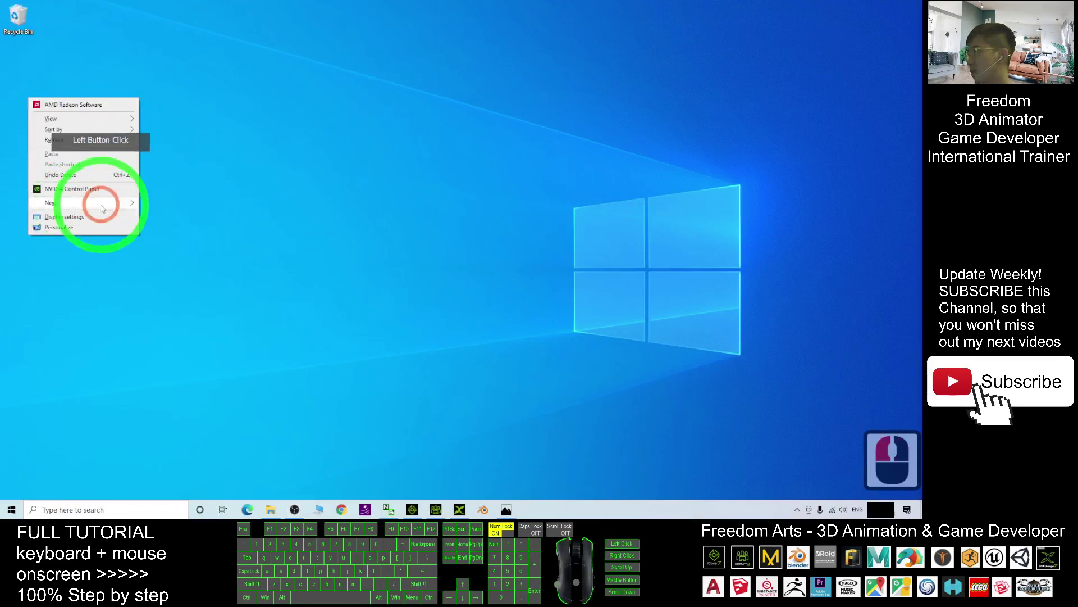
{"action": "right_click", "coordinate": [109, 164]}
{"action": "mouse_move", "coordinate": [168, 270]}
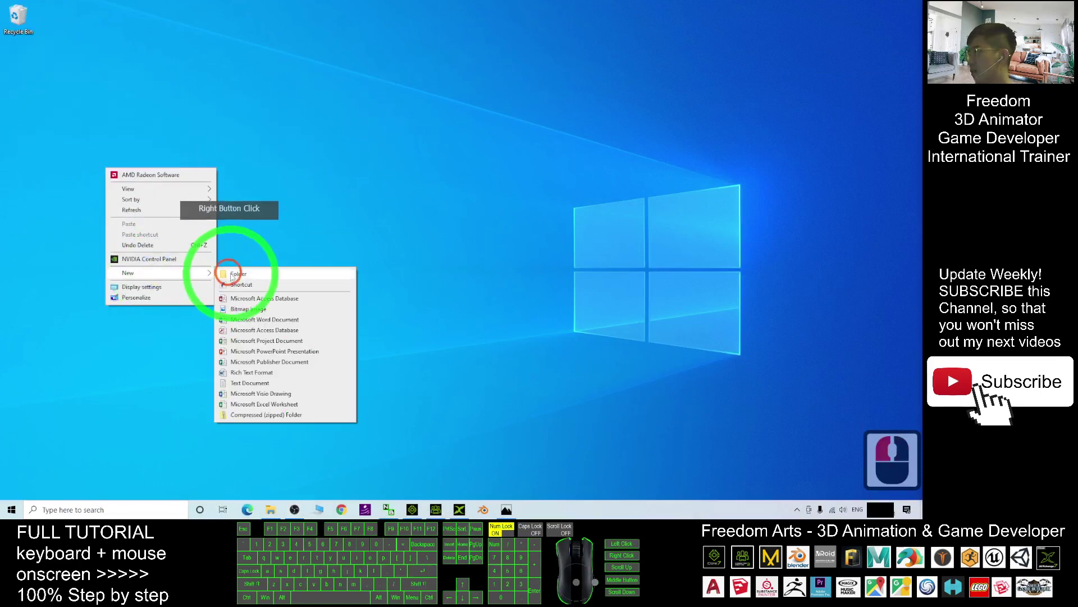
{"action": "left_click", "coordinate": [251, 275]}
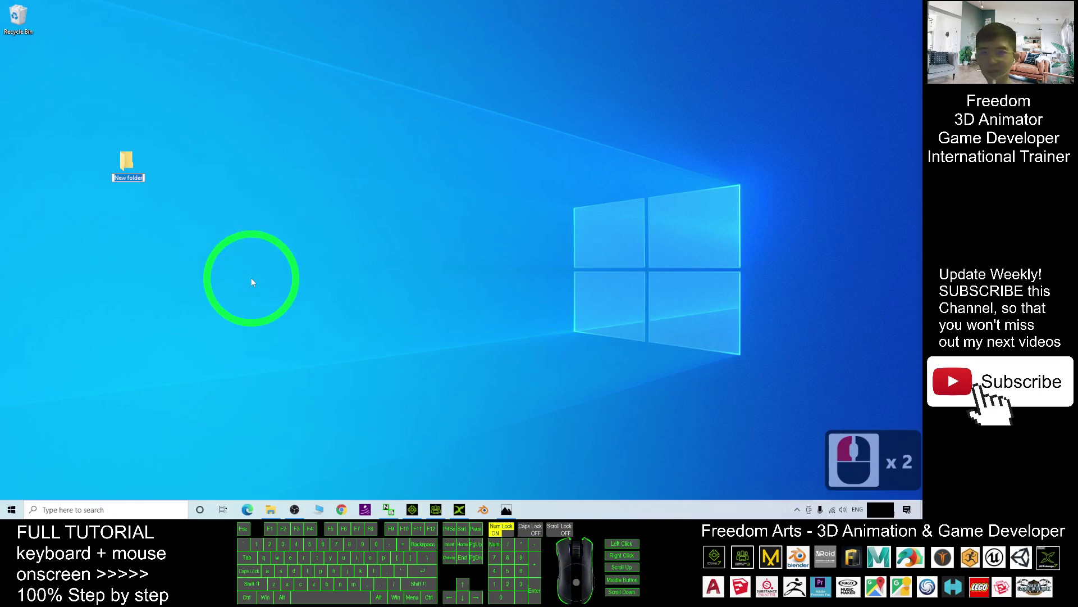
{"action": "type", "text": "gwynn"}
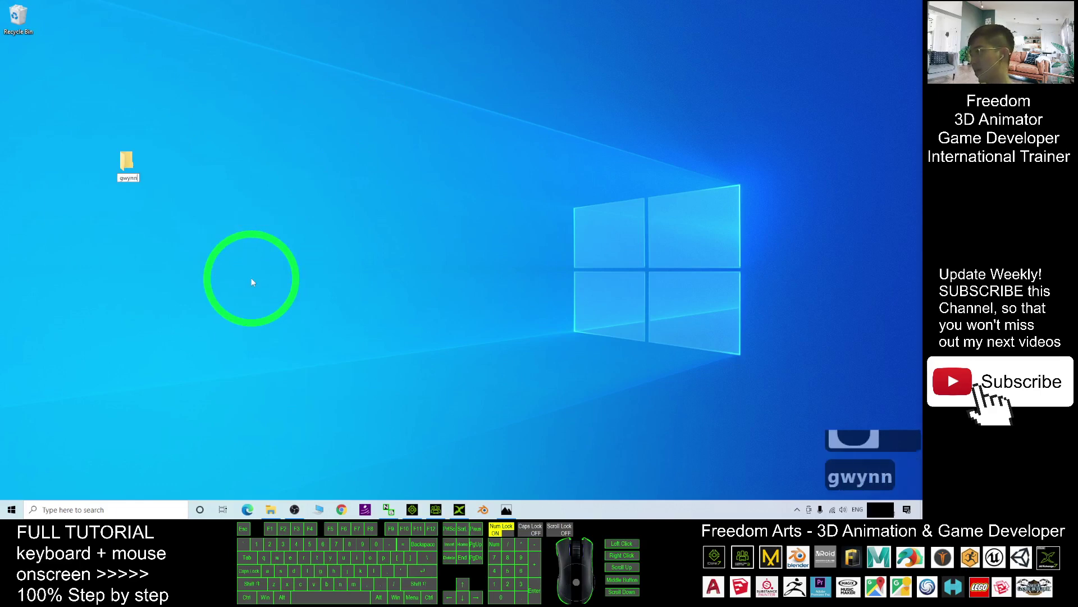
{"action": "type", "text": "'s shirt"}
{"action": "key", "text": "Return"}
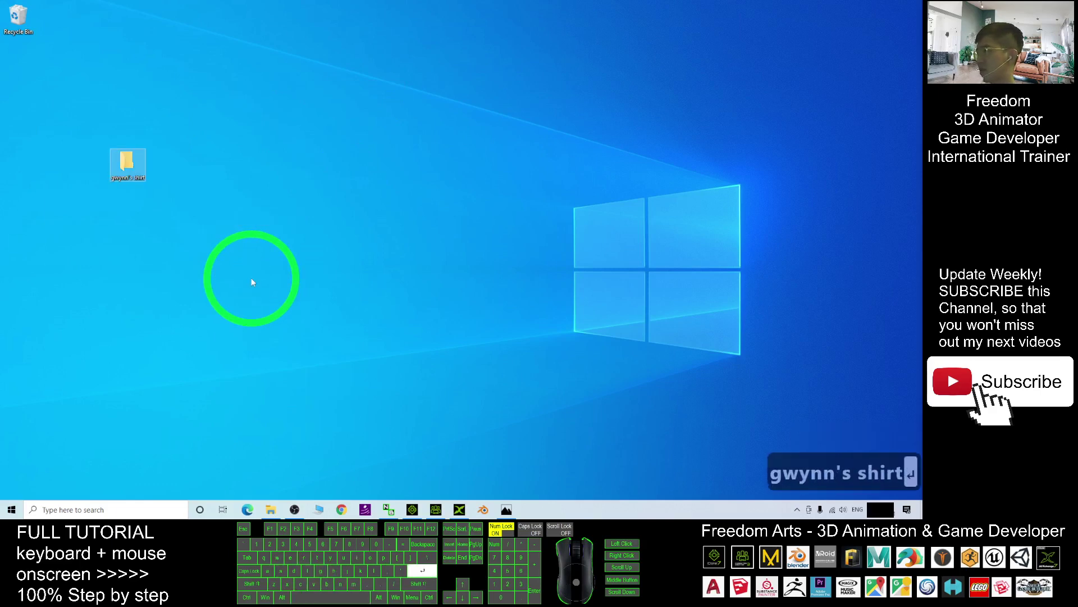
Open the gwynn's shirt folder, narrow and reposition its window, and copy the folder path.
{"action": "key", "text": "Return"}
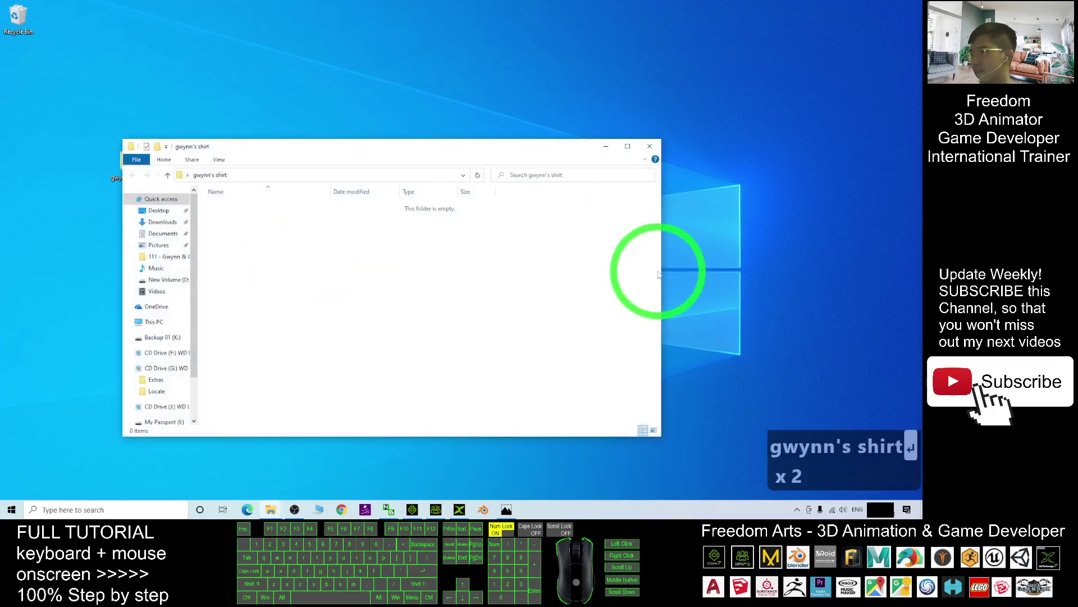
{"action": "left_click_drag", "start_coordinate": [659, 271], "coordinate": [438, 271]}
{"action": "left_click_drag", "start_coordinate": [313, 148], "coordinate": [276, 131]}
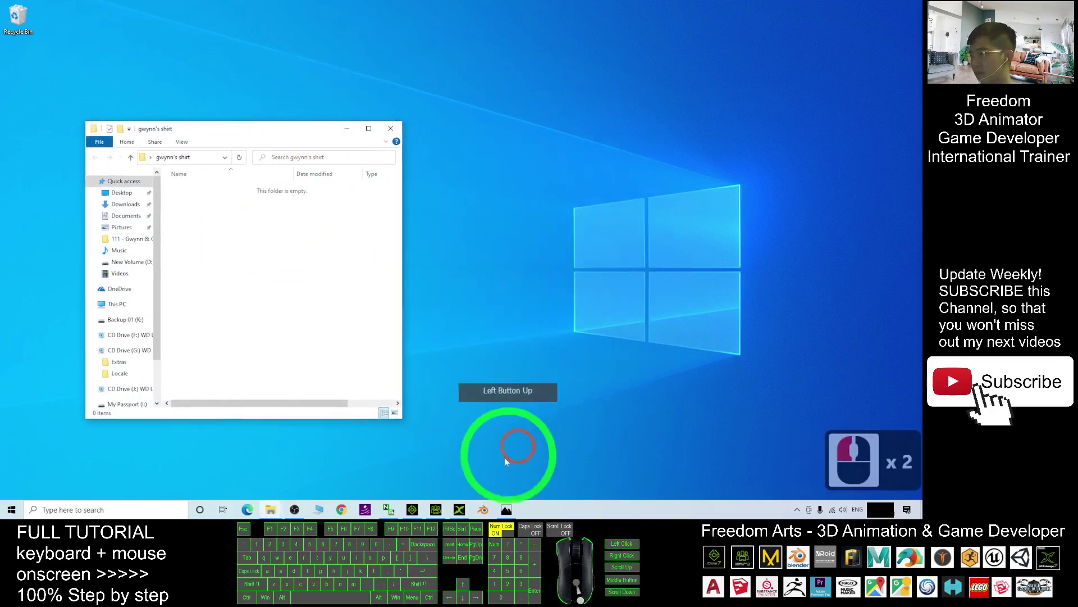
{"action": "left_click", "coordinate": [196, 157]}
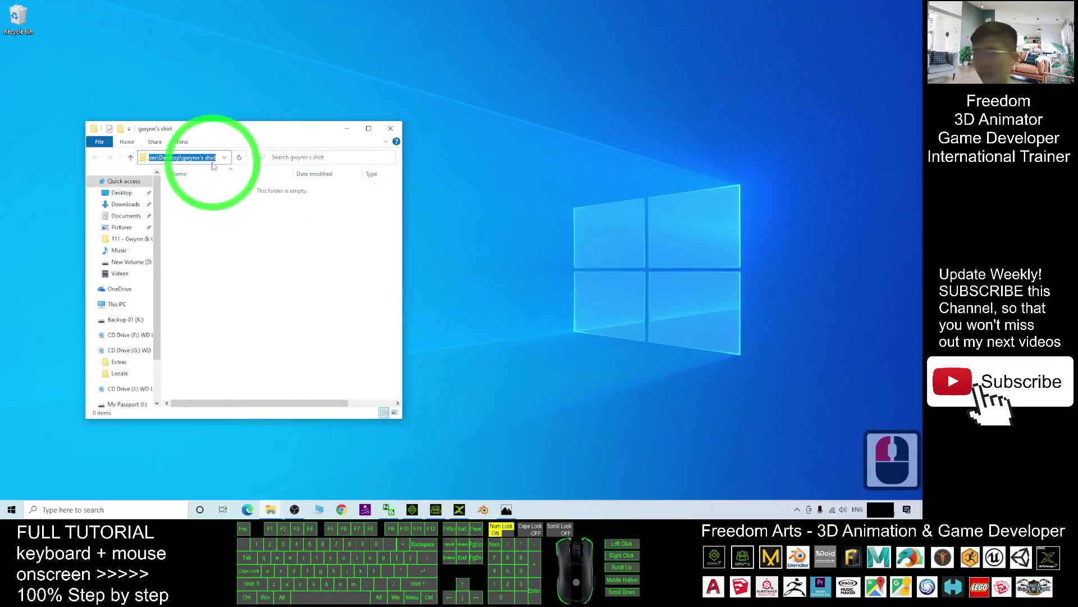
{"action": "key", "text": "ctrl+c"}
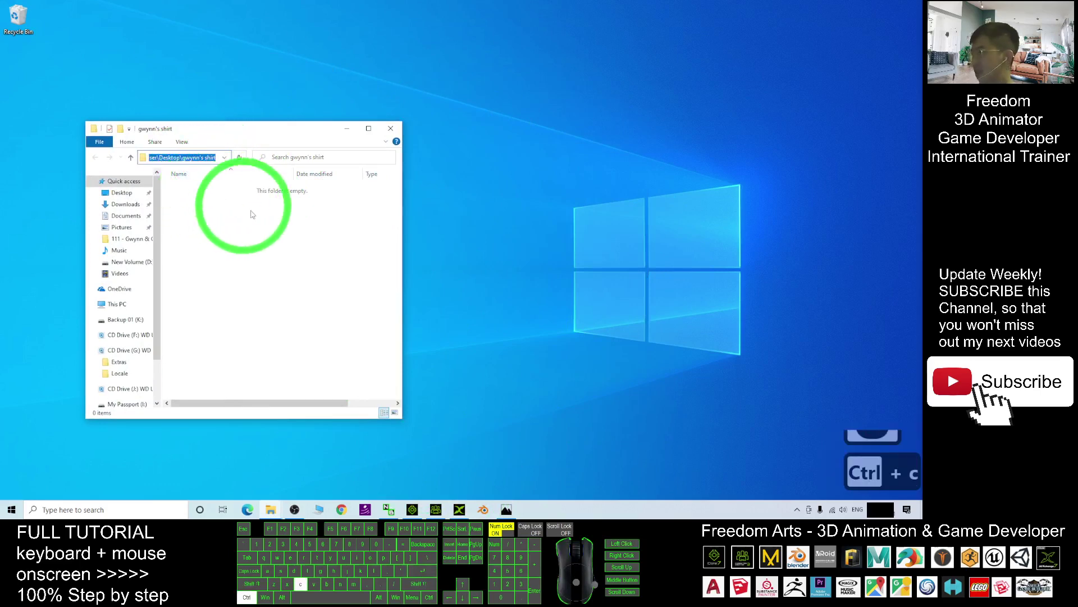
Switch to iClone 3DXchange 7, place its window beside the folder window, and select Gwynn's shirt mesh RL_Upper.
{"action": "left_click", "coordinate": [463, 510]}
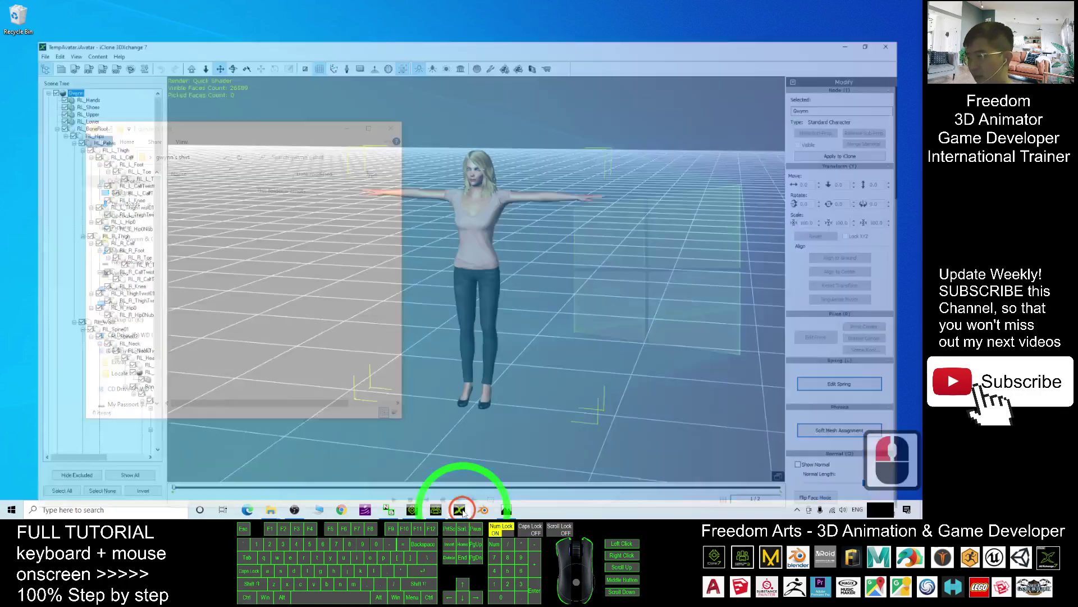
{"action": "left_click_drag", "start_coordinate": [414, 5], "coordinate": [690, 82]}
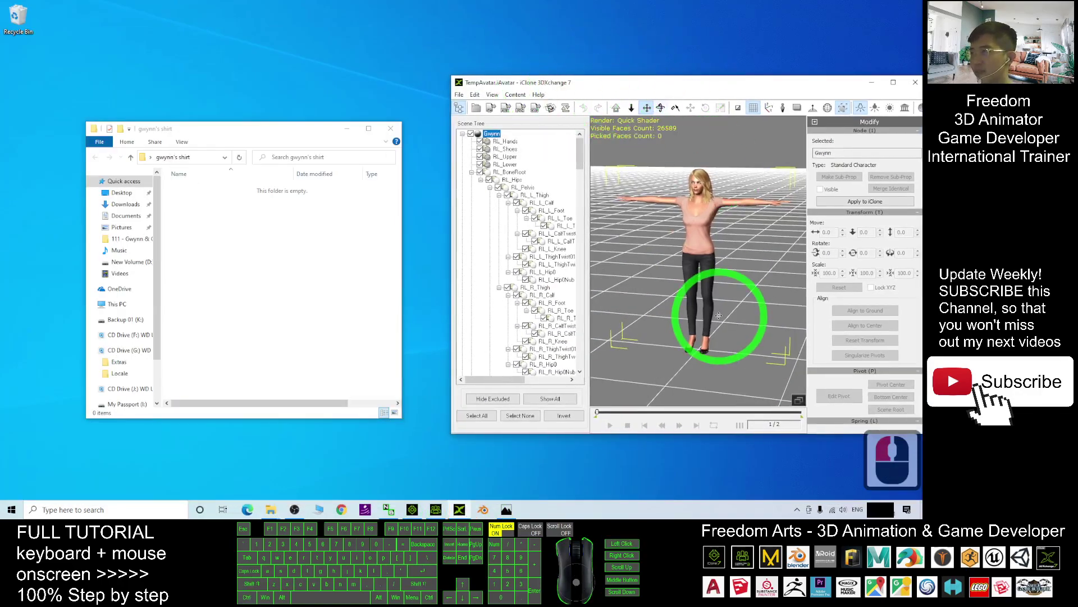
{"action": "double_click", "coordinate": [693, 222]}
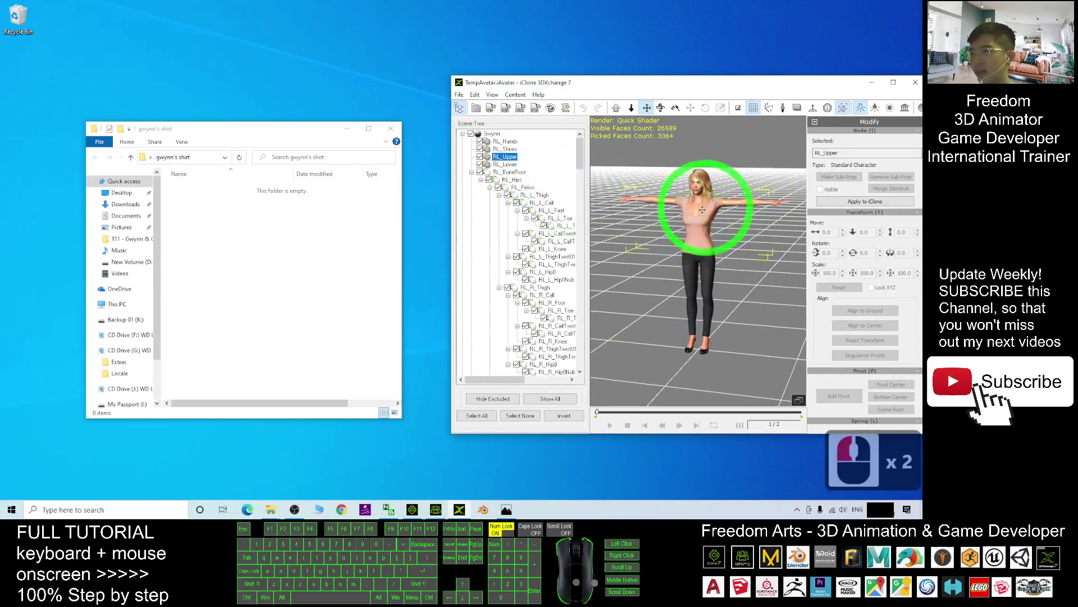
{"action": "middle_click_drag", "start_coordinate": [700, 225], "coordinate": [728, 234]}
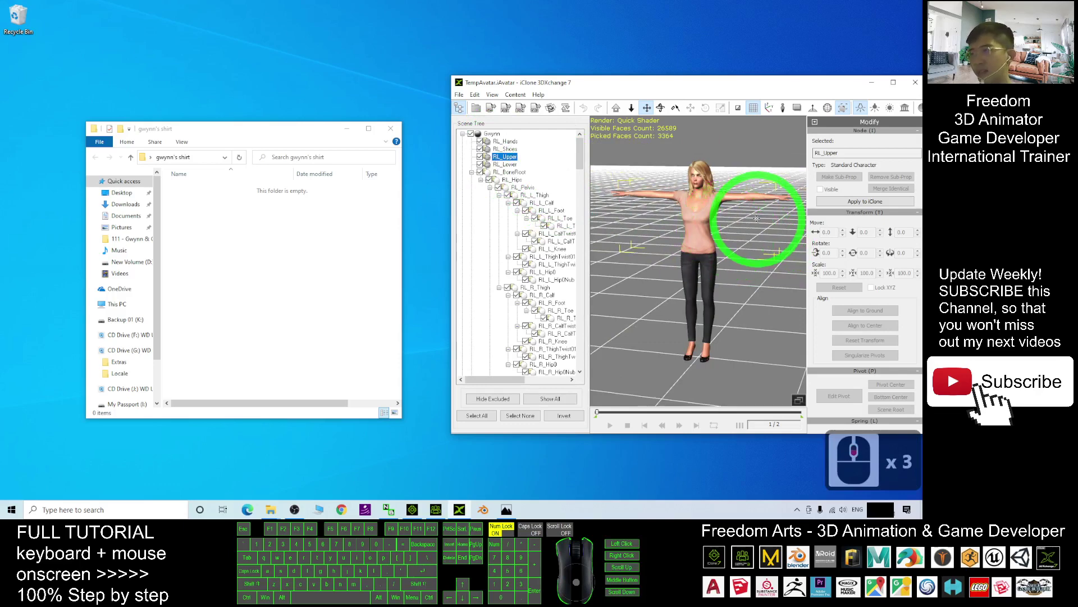
Start an OBJ export and set its destination to the copied path of the desktop folder gwynn's shirt.
{"action": "left_click", "coordinate": [536, 108]}
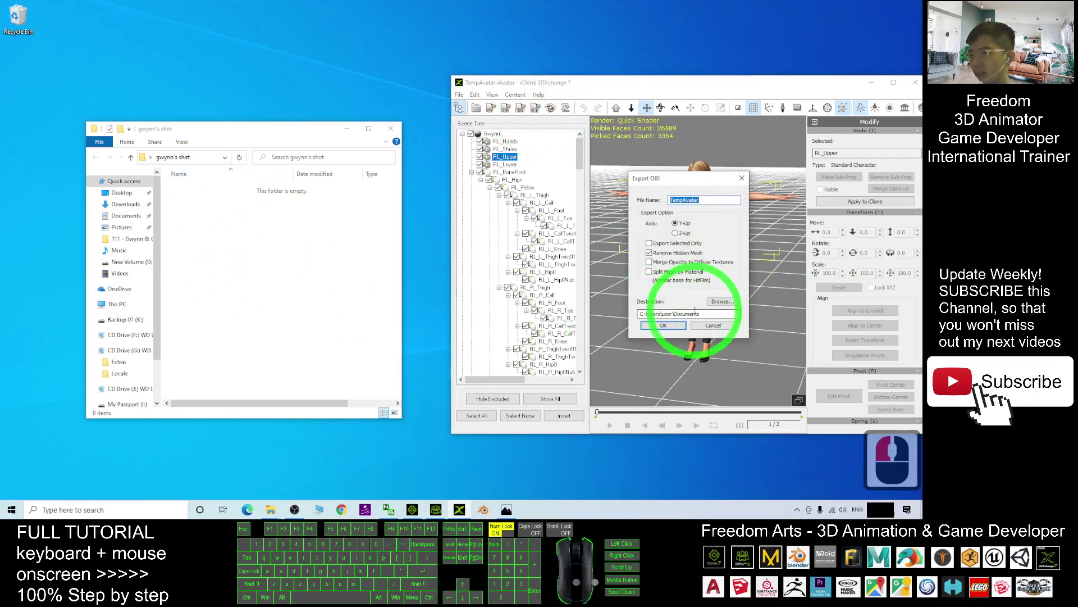
{"action": "left_click", "coordinate": [250, 219]}
{"action": "left_click", "coordinate": [216, 157]}
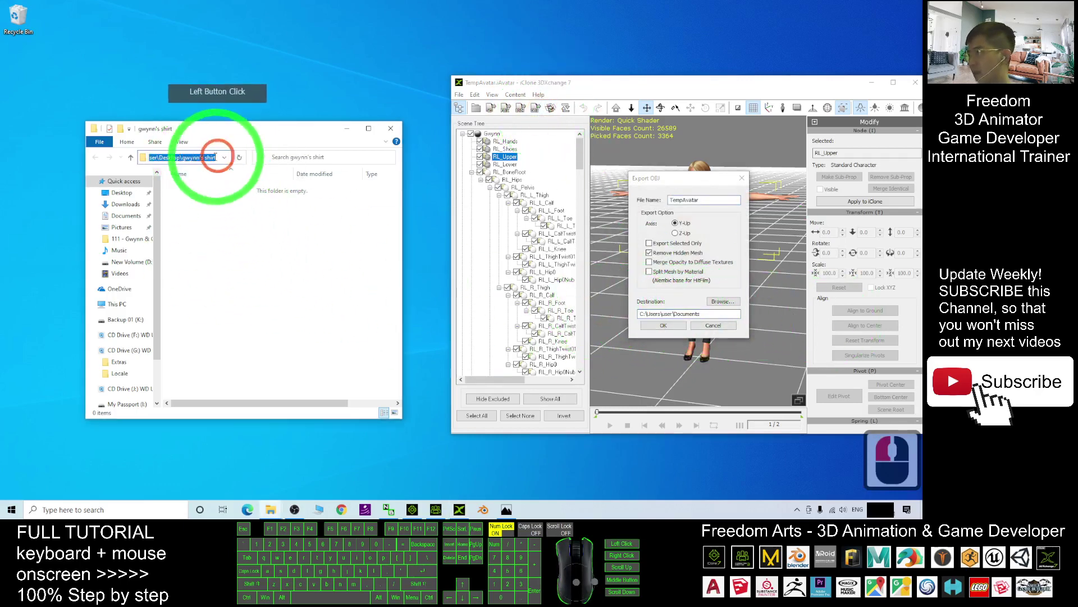
{"action": "key", "text": "ctrl+c"}
{"action": "left_click_drag", "start_coordinate": [736, 313], "coordinate": [542, 315]}
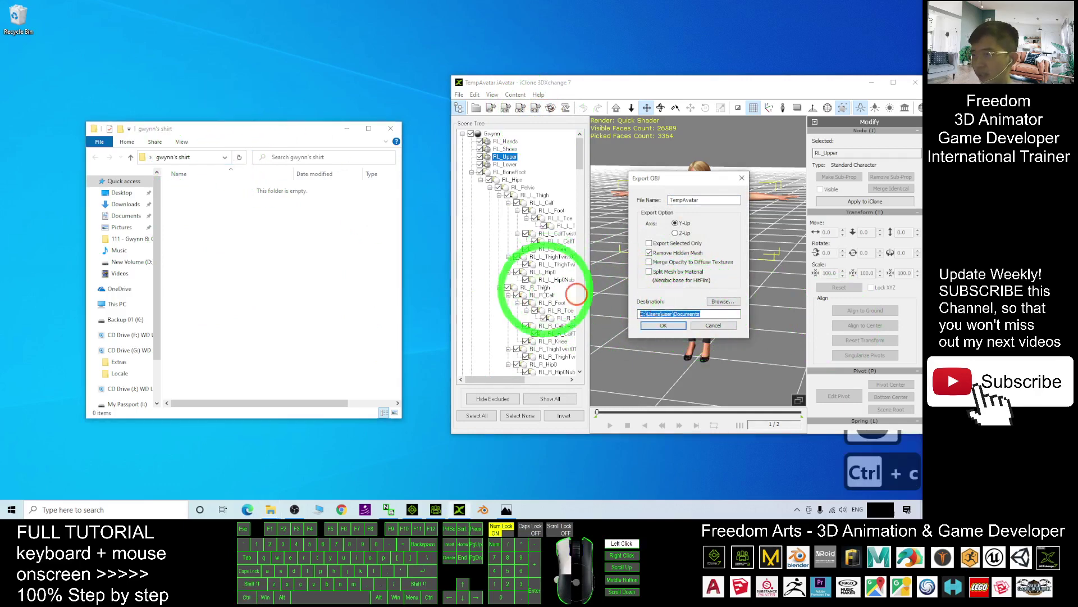
{"action": "key", "text": "ctrl+v"}
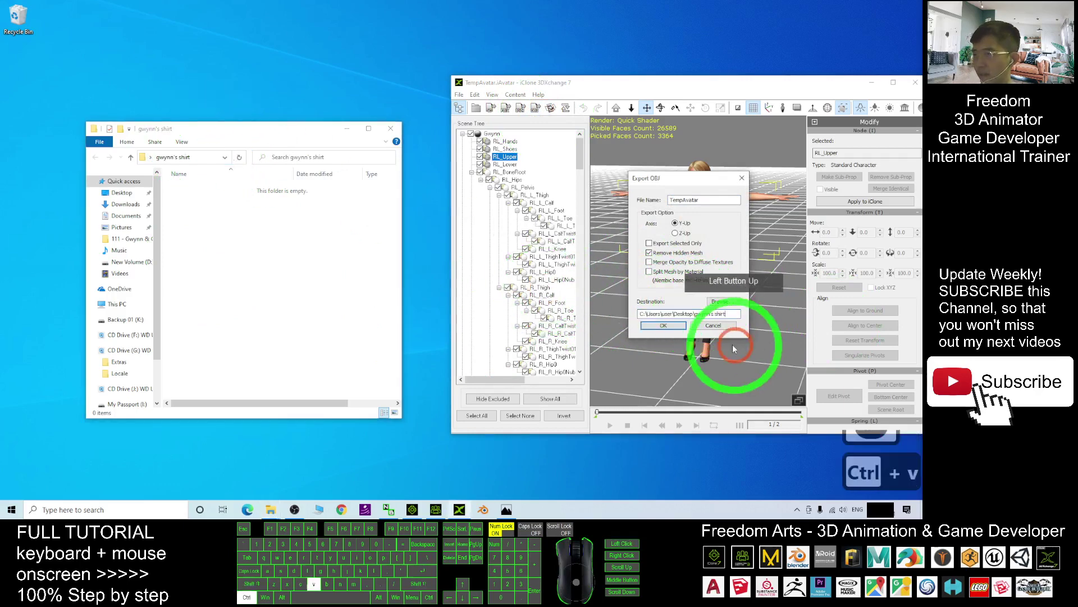
Name the OBJ file gwynn's shirt, enable Export Selected Only, and complete the export.
{"action": "double_click", "coordinate": [712, 201]}
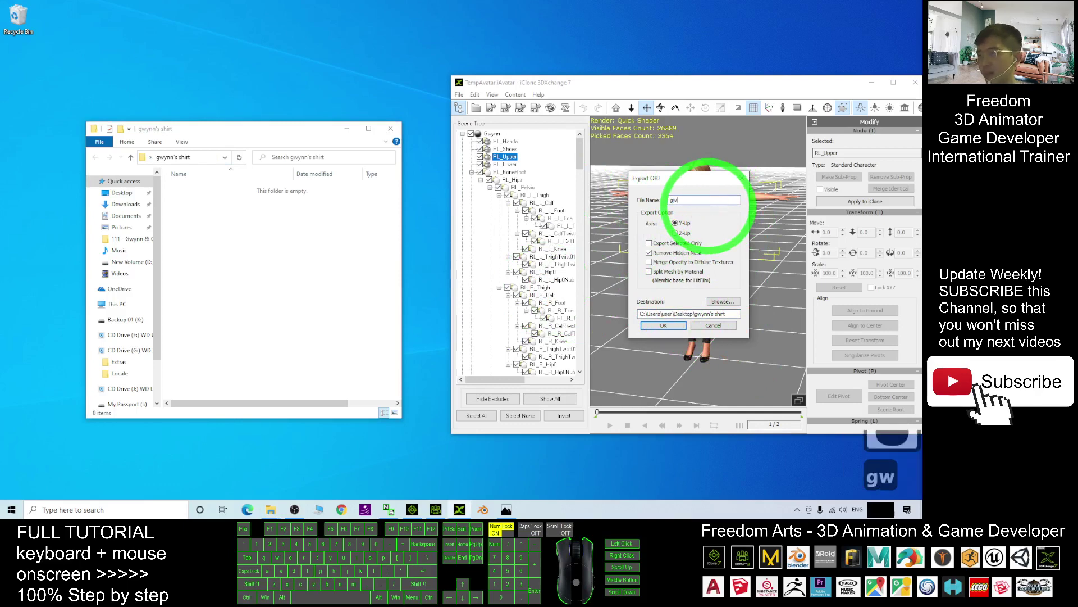
{"action": "key", "text": "BackSpace"}
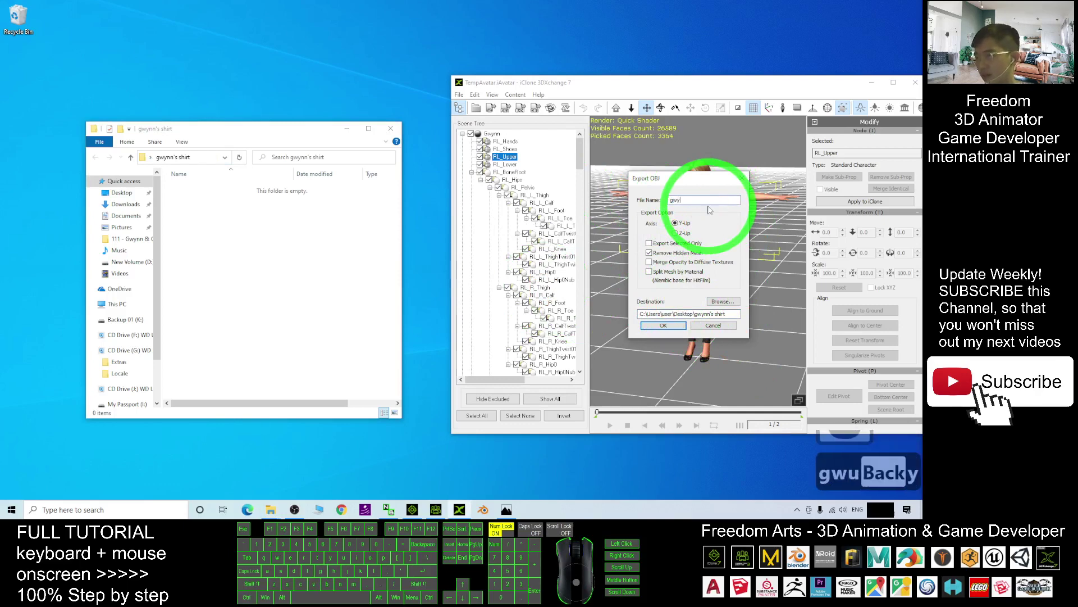
{"action": "type", "text": "ynn's shirt"}
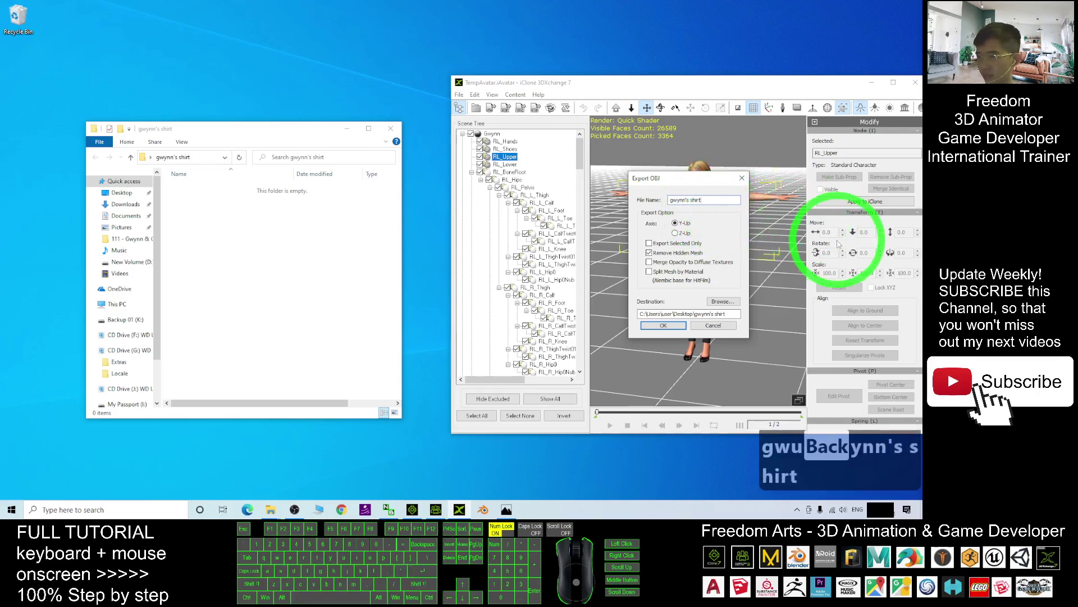
{"action": "left_click", "coordinate": [650, 244]}
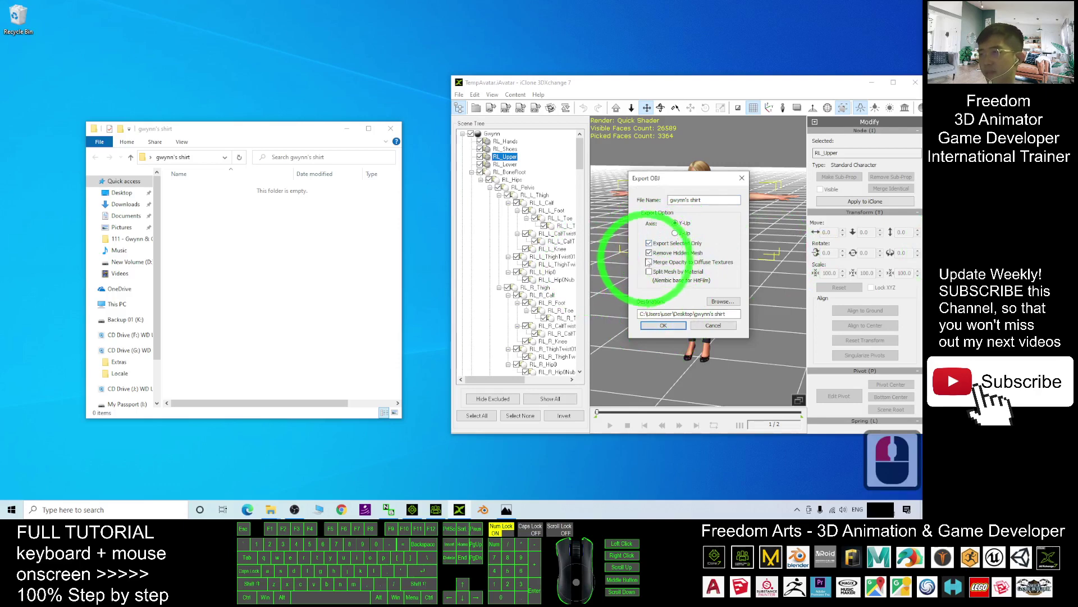
{"action": "left_click", "coordinate": [664, 329]}
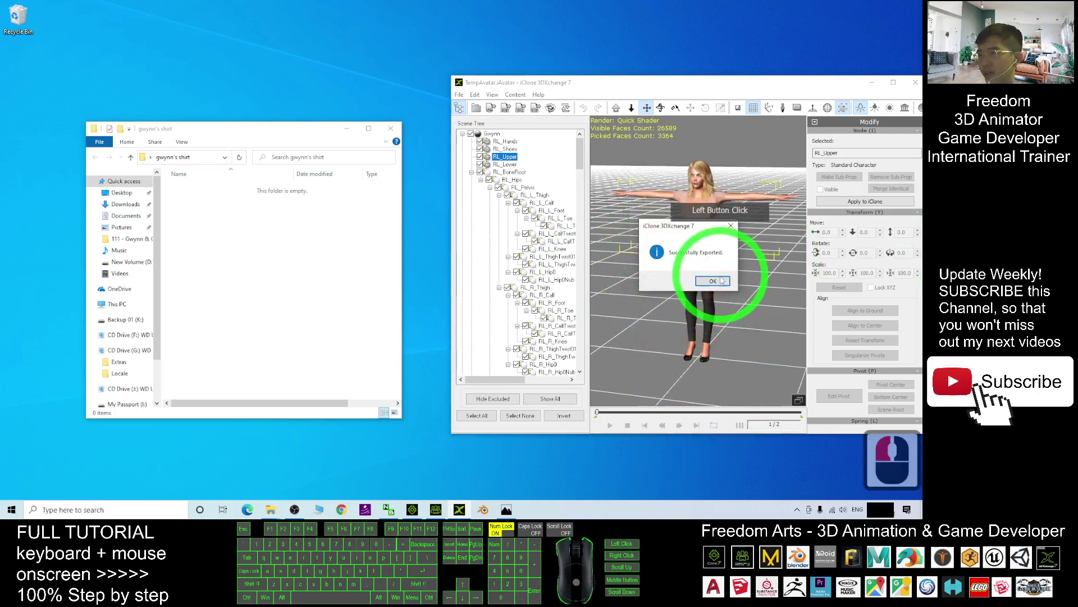
{"action": "left_click", "coordinate": [712, 280]}
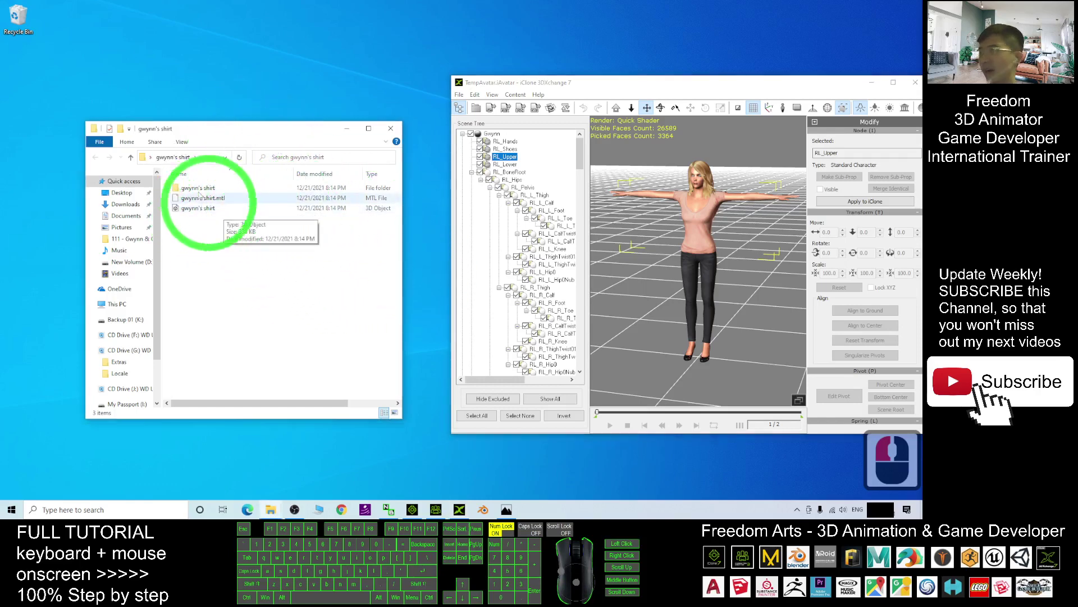
Show file extensions by disabling Hide extensions for known file types in the folder options, and select gwynn's shirt.obj.
{"action": "left_click", "coordinate": [182, 144]}
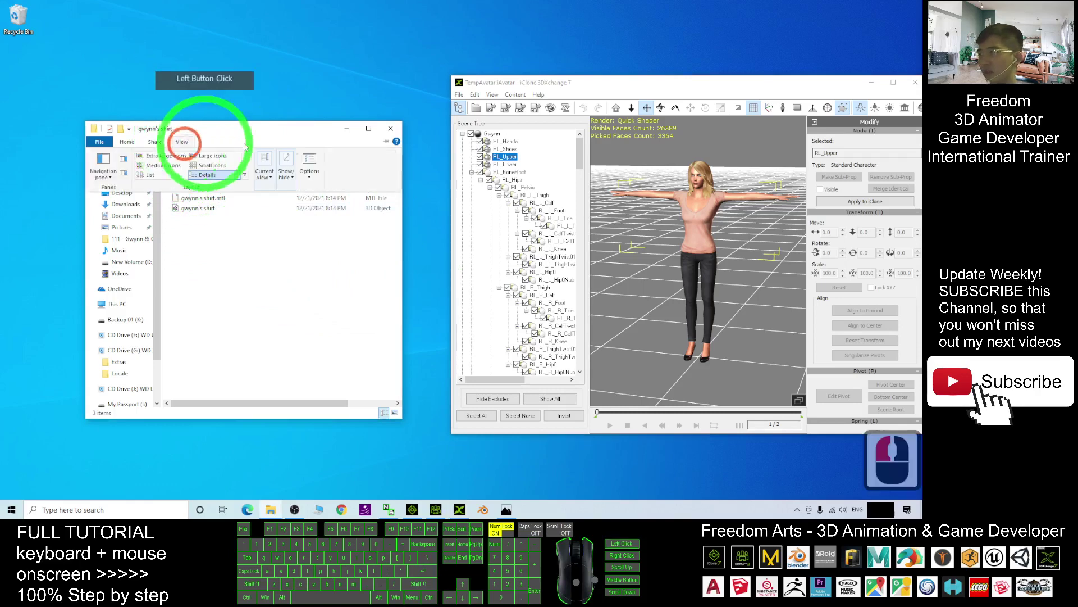
{"action": "left_click", "coordinate": [308, 162]}
{"action": "left_click", "coordinate": [133, 198]}
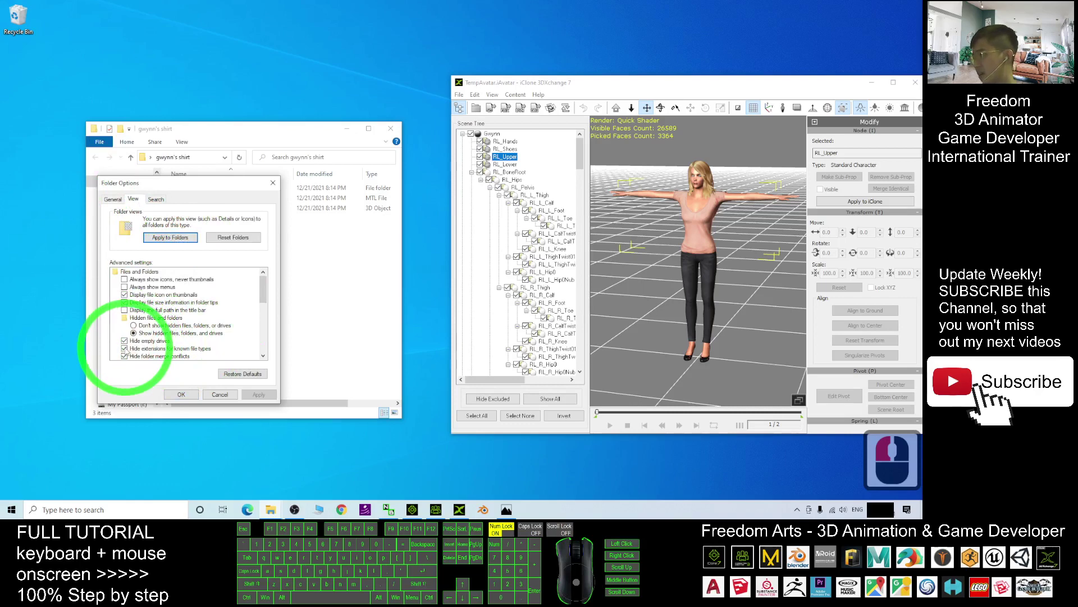
{"action": "left_click", "coordinate": [180, 394]}
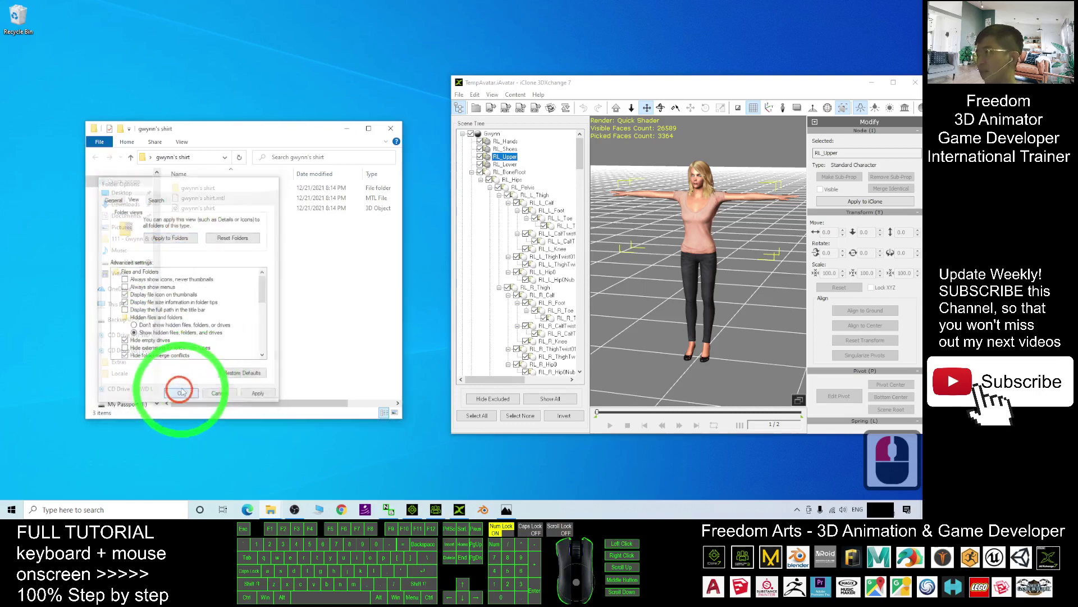
{"action": "left_click", "coordinate": [292, 264]}
{"action": "left_click", "coordinate": [203, 208]}
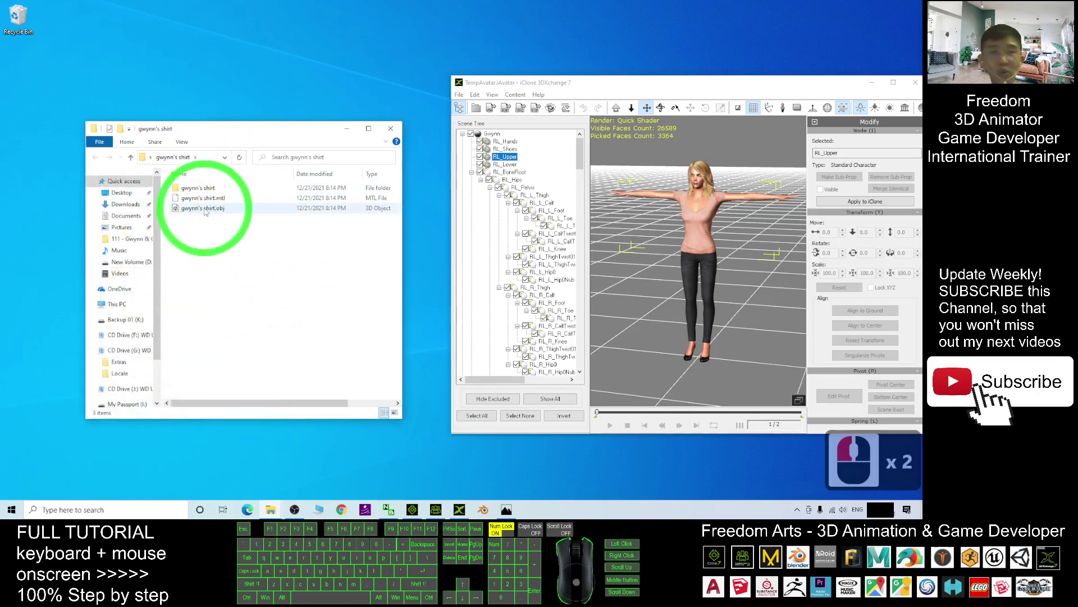
Switch to iClone 7 and start a new project without saving the one containing Gwynn.
{"action": "left_click", "coordinate": [429, 496]}
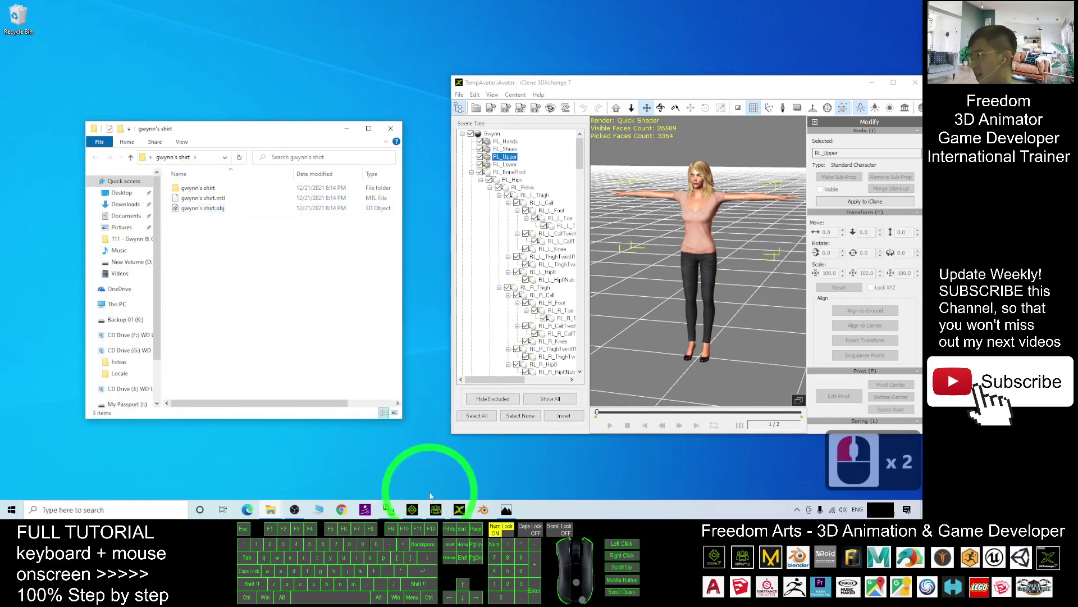
{"action": "left_click", "coordinate": [412, 509]}
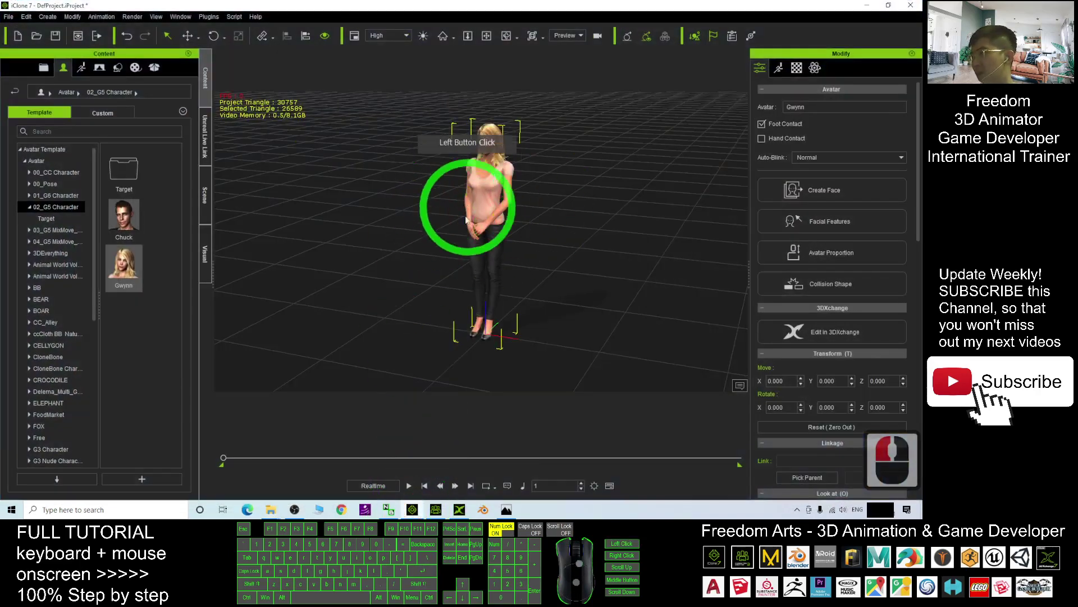
{"action": "left_click", "coordinate": [124, 37]}
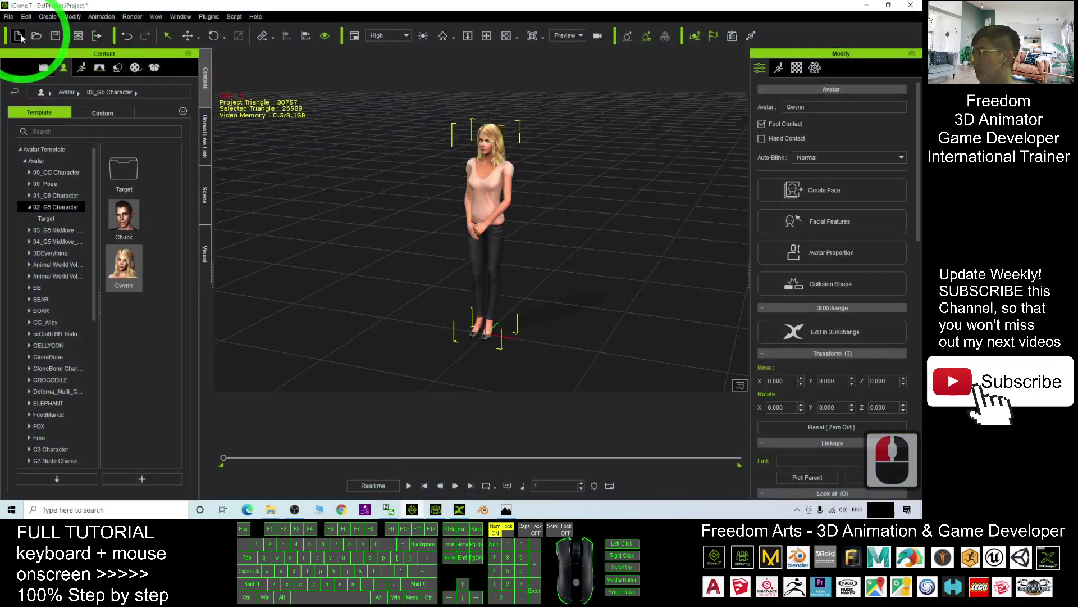
{"action": "left_click", "coordinate": [444, 275]}
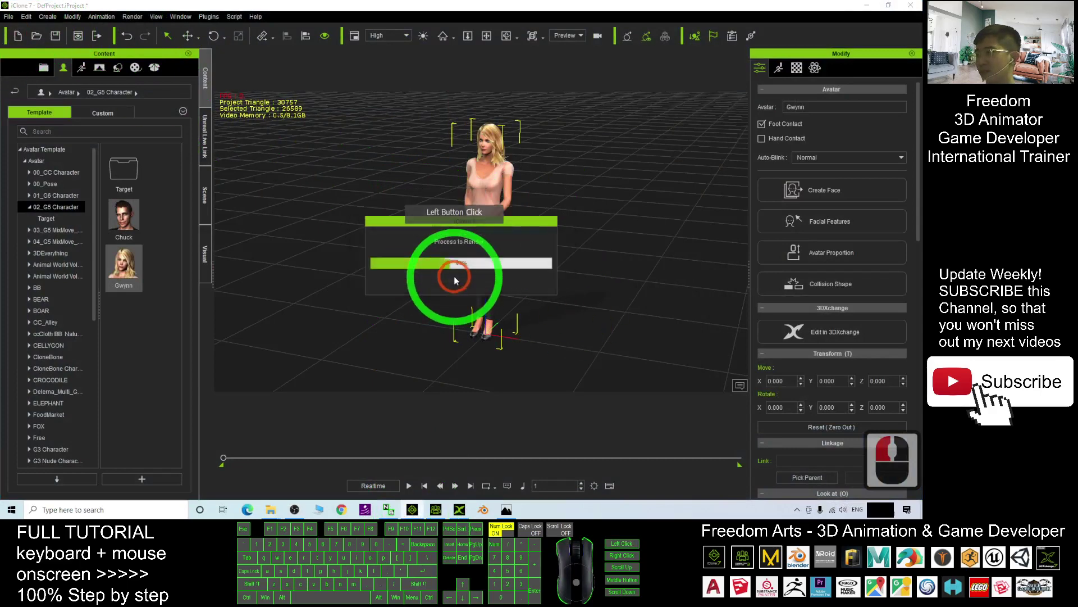
Uncover the folder window, import gwynn's shirt.obj into the empty iClone scene as a prop, and maximize iClone again.
{"action": "left_click_drag", "start_coordinate": [526, 5], "coordinate": [559, 8]}
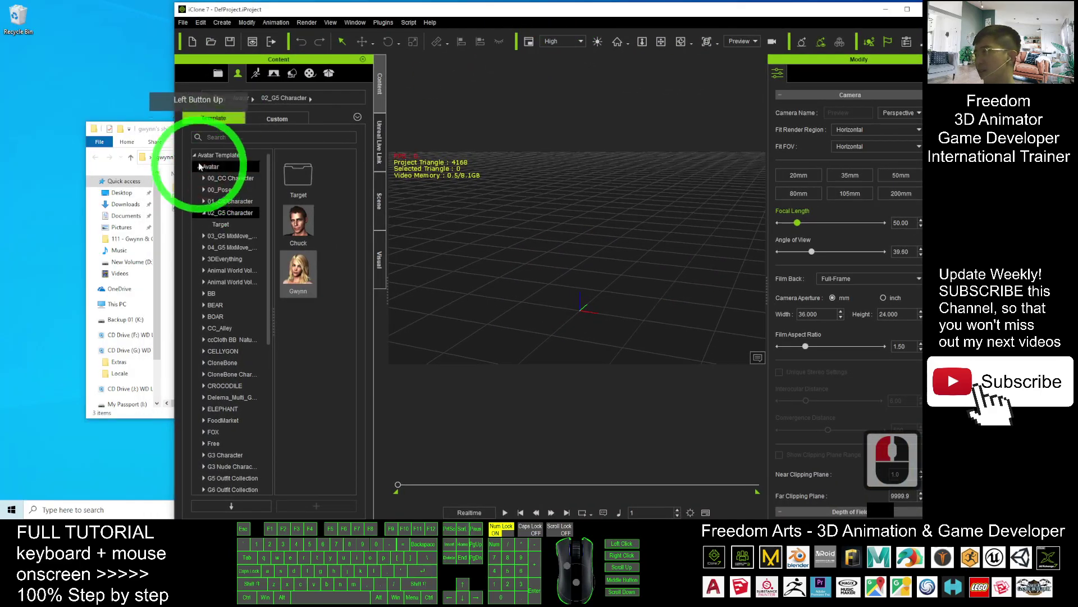
{"action": "left_click", "coordinate": [162, 125]}
{"action": "left_click_drag", "start_coordinate": [202, 208], "coordinate": [580, 309]}
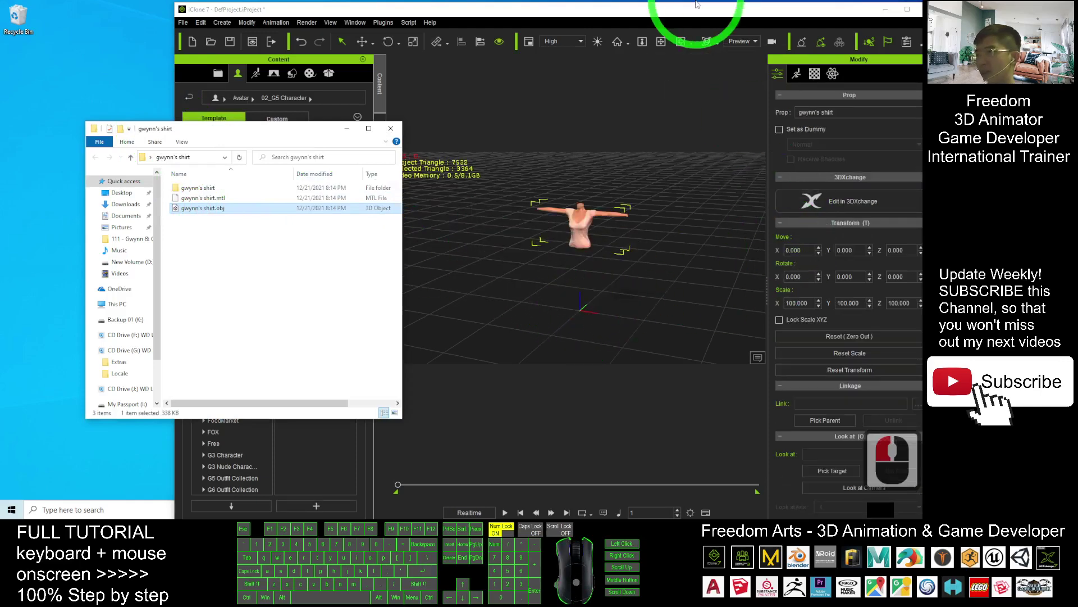
{"action": "left_click", "coordinate": [695, 25]}
{"action": "left_click", "coordinate": [695, 26]}
Examine the surface of the imported shirt prop up close from several angles for faceted shading.
{"action": "scroll", "coordinate": [549, 164], "scroll_direction": "up", "scroll_amount": 17}
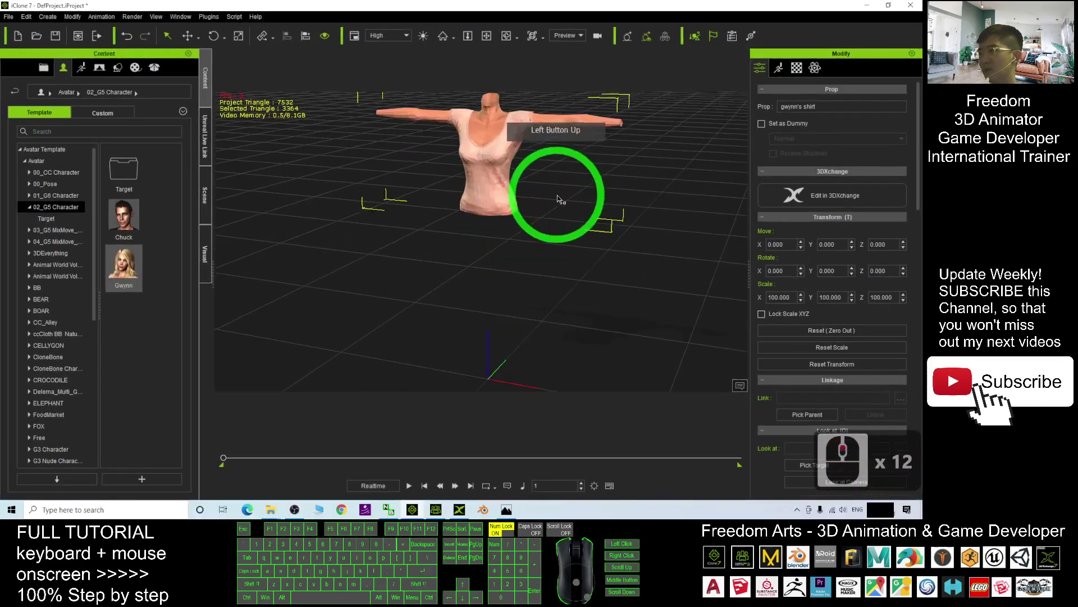
{"action": "key", "text": "x"}
{"action": "left_click_drag", "start_coordinate": [520, 212], "coordinate": [578, 224]}
{"action": "scroll", "coordinate": [488, 301], "scroll_direction": "up", "scroll_amount": 2}
{"action": "key", "text": "c"}
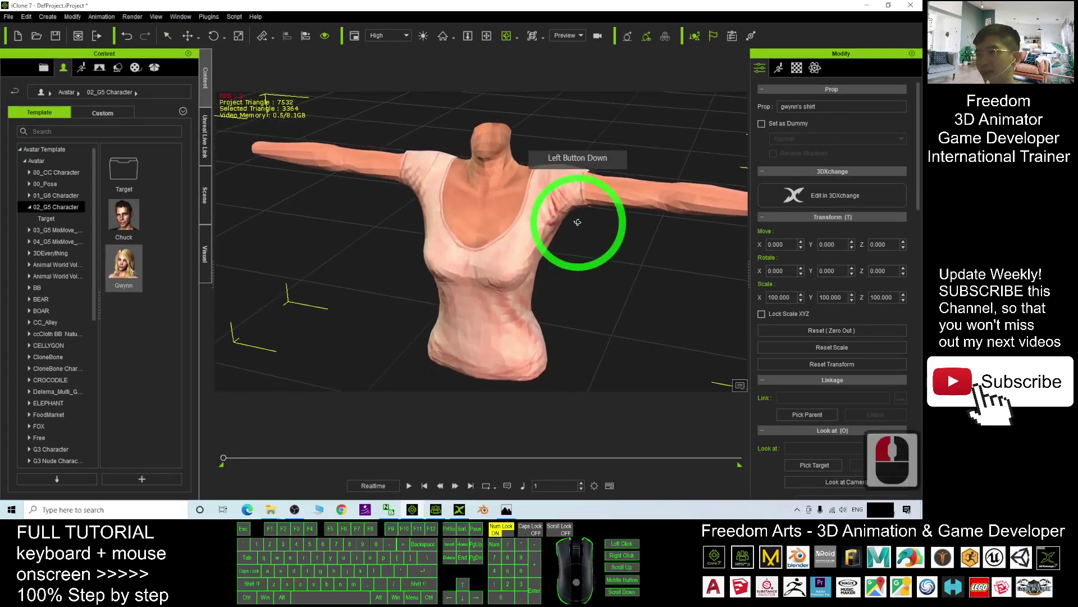
{"action": "scroll", "coordinate": [577, 227], "scroll_direction": "down", "scroll_amount": 5}
{"action": "scroll", "coordinate": [590, 234], "scroll_direction": "up", "scroll_amount": 1}
{"action": "scroll", "coordinate": [590, 233], "scroll_direction": "down", "scroll_amount": 1}
{"action": "key", "text": "x"}
{"action": "key", "text": "c"}
{"action": "left_click_drag", "start_coordinate": [518, 257], "coordinate": [796, 68]}
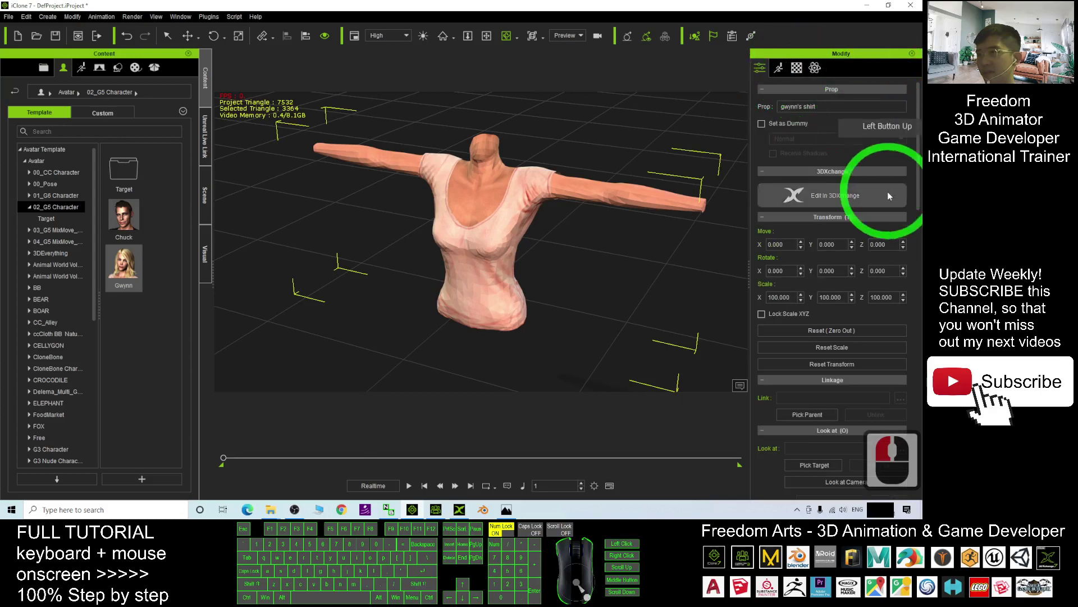
Try to smooth the shirt prop by enabling Smooth Mesh with Tessellation, and check its surface.
{"action": "left_click", "coordinate": [764, 67]}
{"action": "left_click_drag", "start_coordinate": [919, 135], "coordinate": [920, 259]}
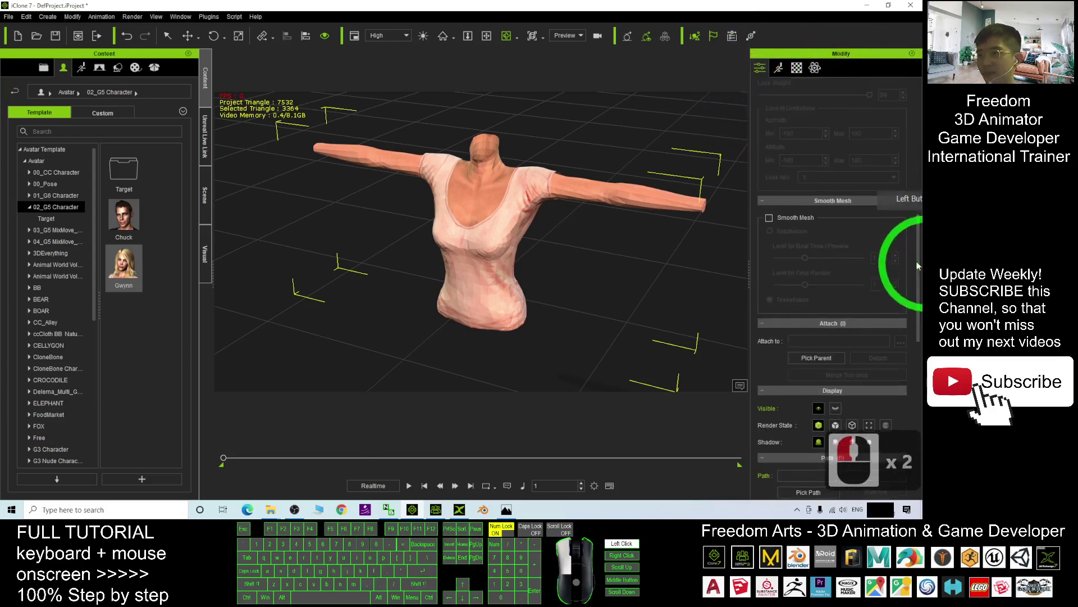
{"action": "left_click", "coordinate": [769, 218]}
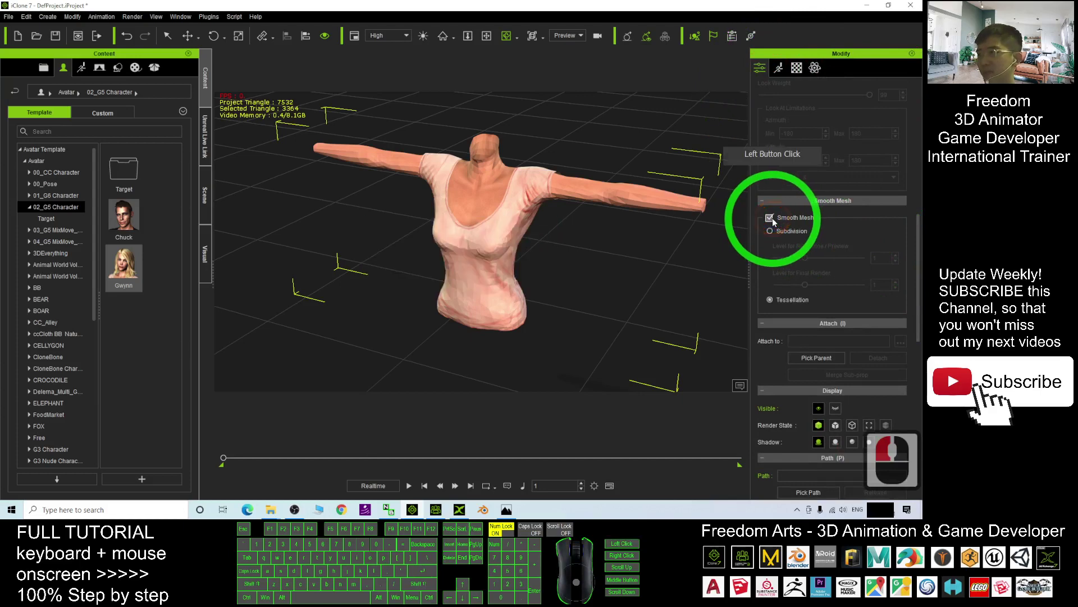
{"action": "left_click_drag", "start_coordinate": [539, 245], "coordinate": [655, 276]}
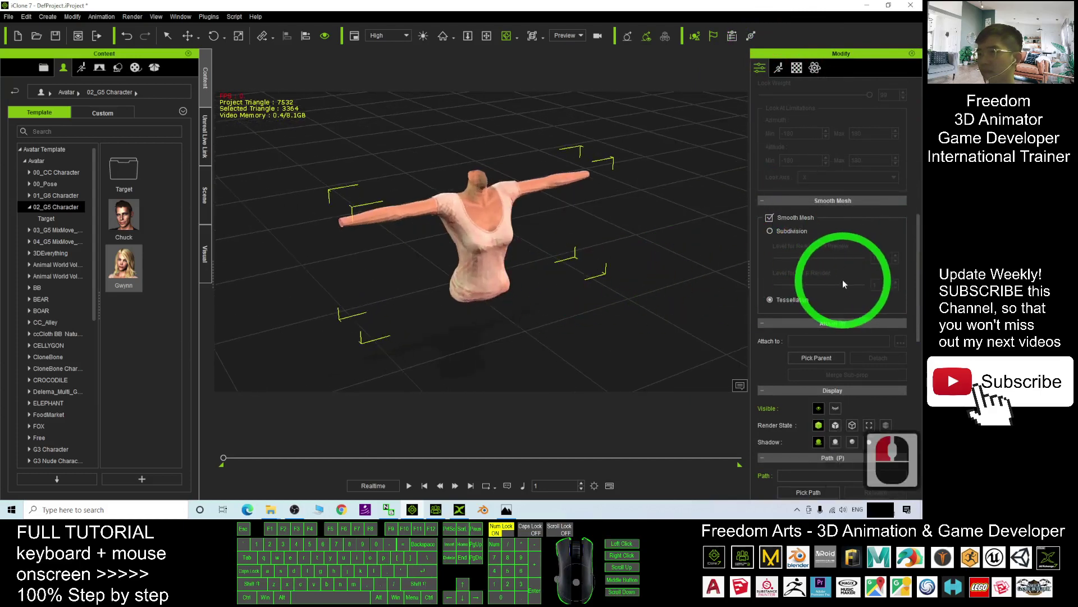
{"action": "scroll", "coordinate": [826, 265], "scroll_direction": "up", "scroll_amount": 7}
{"action": "scroll", "coordinate": [511, 254], "scroll_direction": "up", "scroll_amount": 6}
{"action": "left_click_drag", "start_coordinate": [522, 242], "coordinate": [844, 21]}
Start a new iClone project without saving and minimize iClone to return to the folder and 3DXchange windows.
{"action": "left_click", "coordinate": [868, 5]}
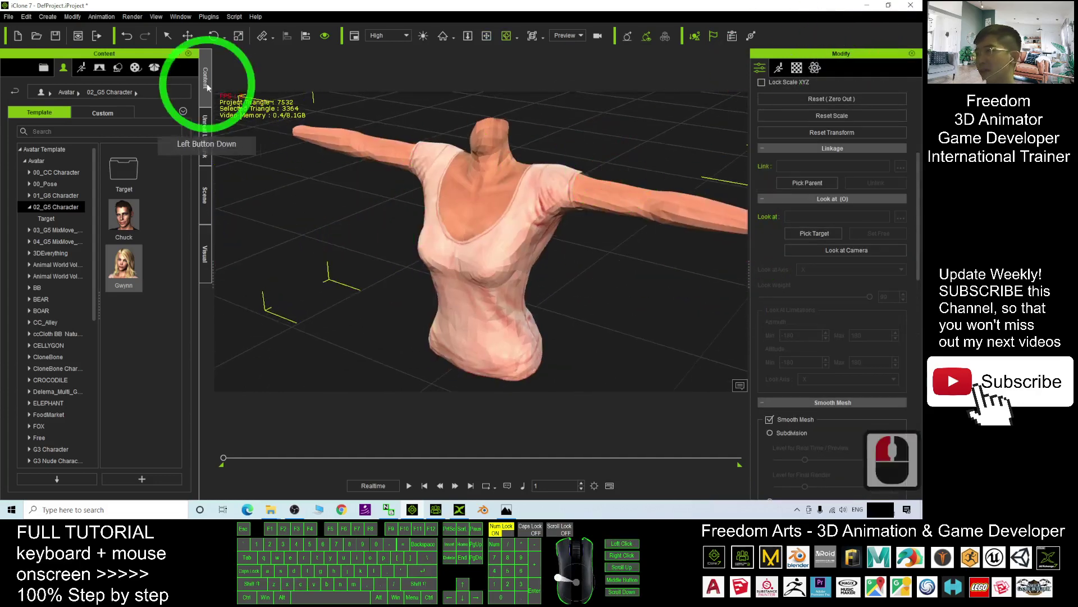
{"action": "left_click", "coordinate": [18, 35]}
{"action": "left_click", "coordinate": [459, 278]}
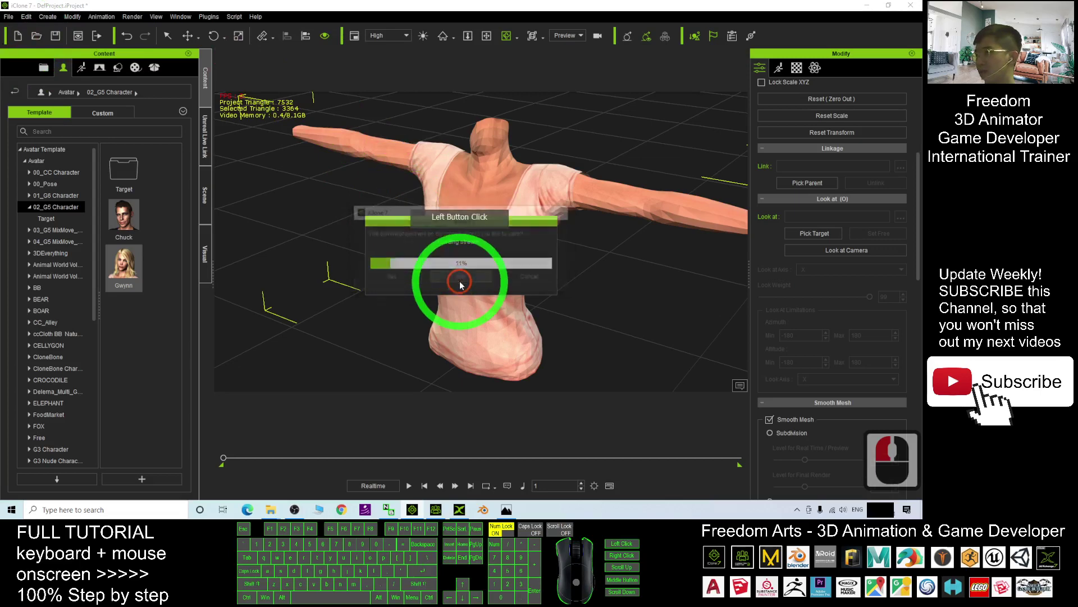
{"action": "left_click", "coordinate": [886, 8]}
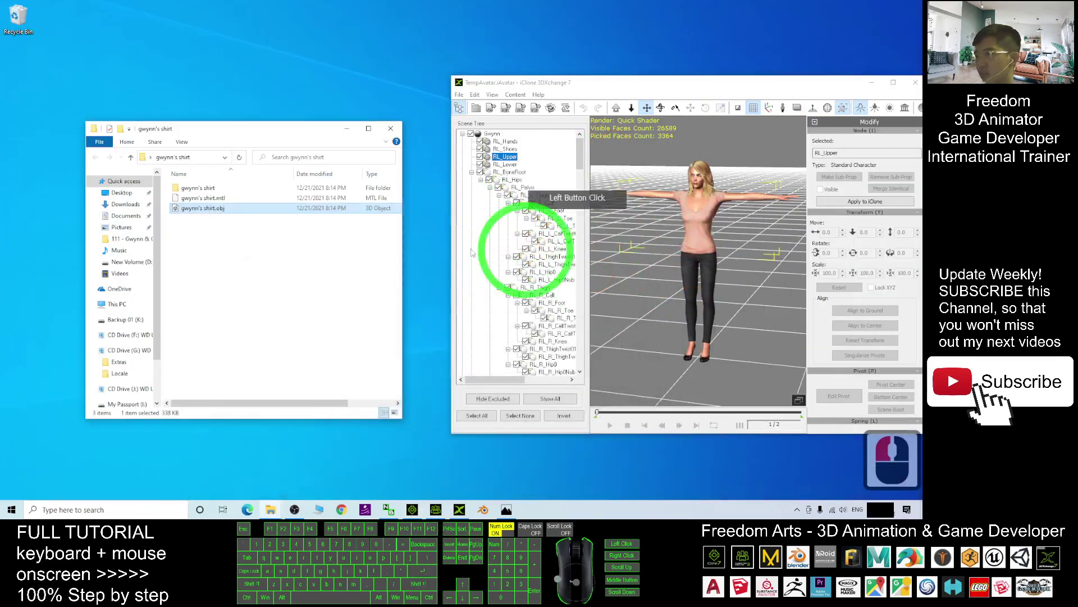
Load gwynn's shirt.obj from the folder into 3DXchange and maximize the 3DXchange window.
{"action": "left_click", "coordinate": [200, 209]}
{"action": "left_click_drag", "start_coordinate": [199, 211], "coordinate": [721, 359]}
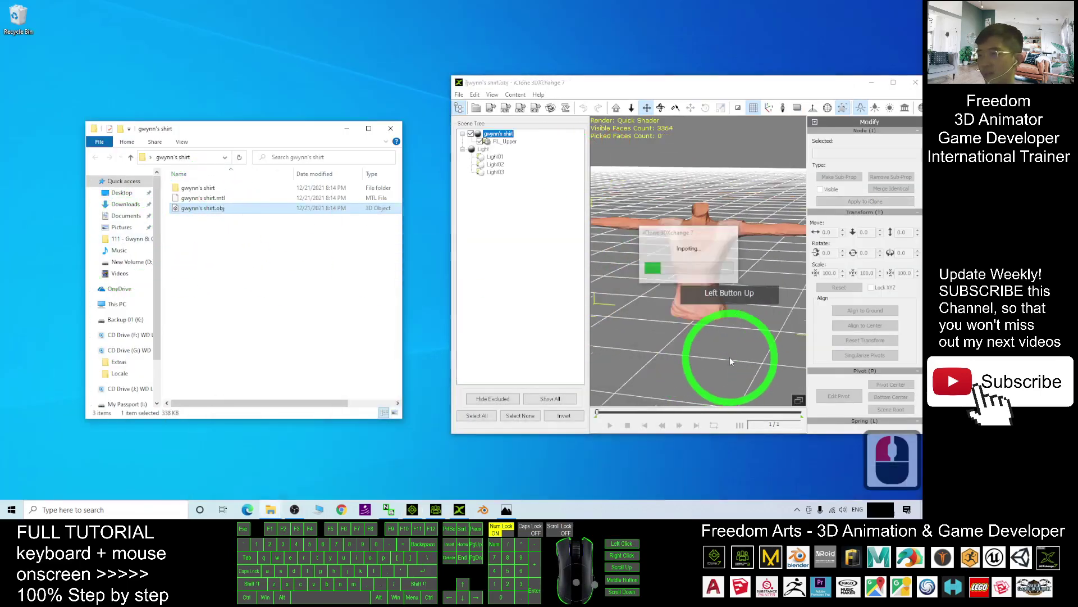
{"action": "double_click", "coordinate": [818, 81]}
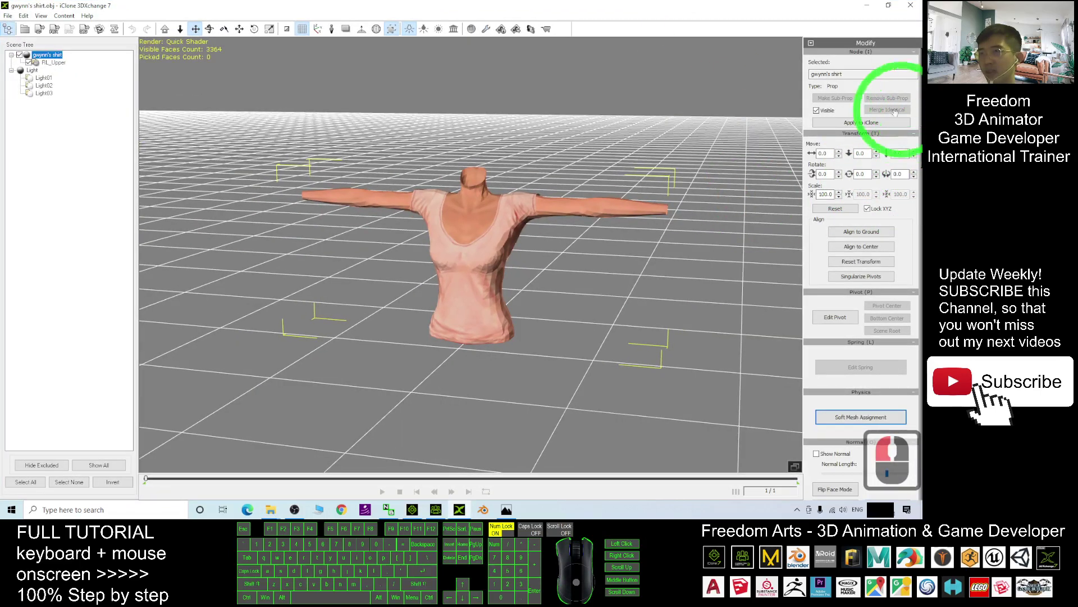
Select the shirt mesh RL_Upper, apply Auto Smooth to its normals, and check the smoothed surface.
{"action": "scroll", "coordinate": [910, 129], "scroll_direction": "down", "scroll_amount": 8}
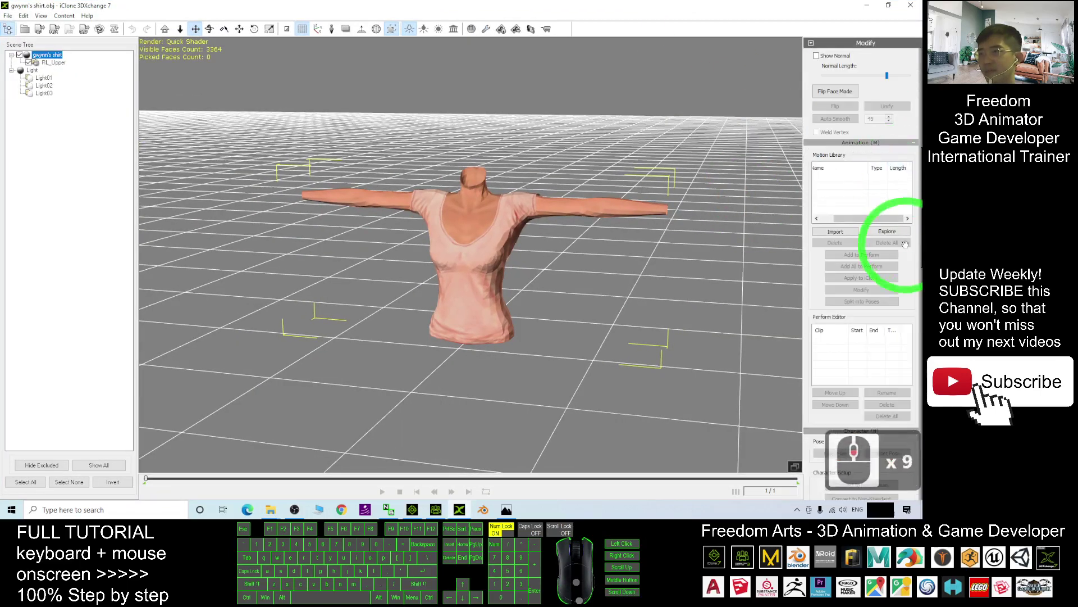
{"action": "scroll", "coordinate": [907, 230], "scroll_direction": "up", "scroll_amount": 6}
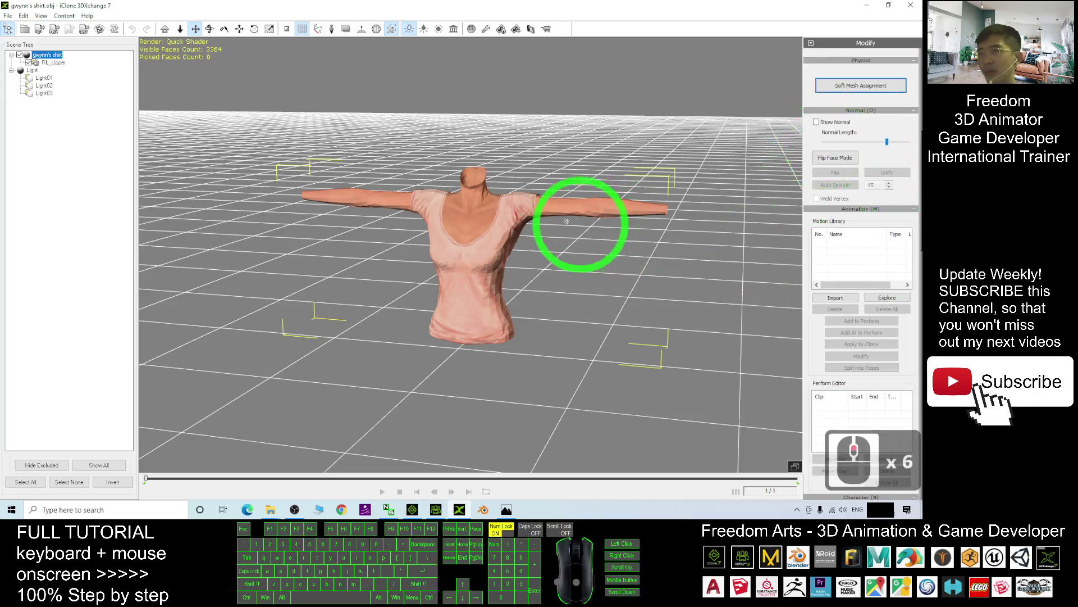
{"action": "double_click", "coordinate": [496, 206]}
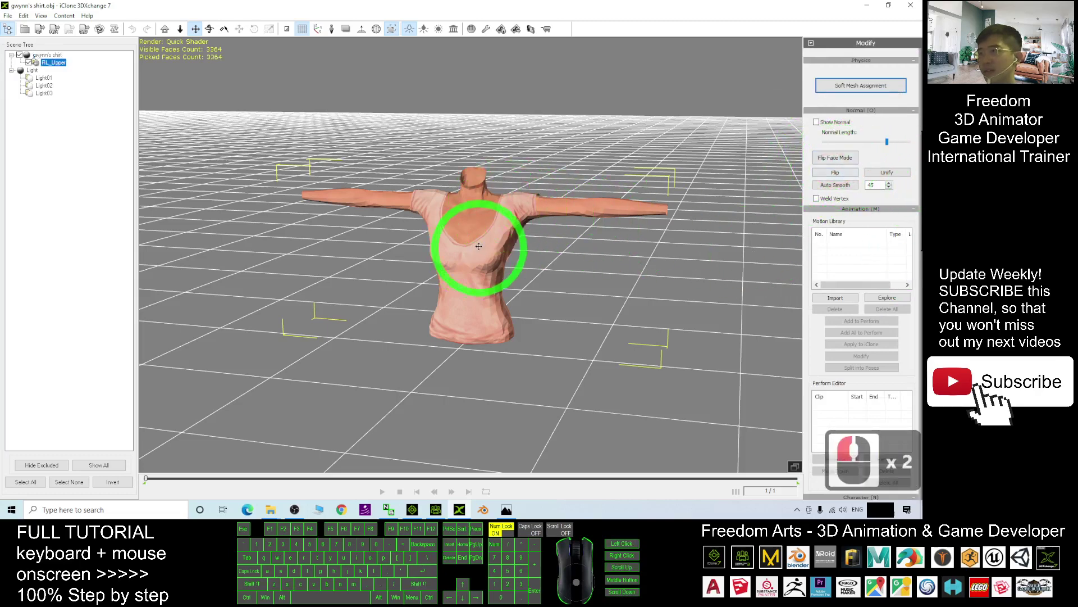
{"action": "left_click", "coordinate": [836, 185]}
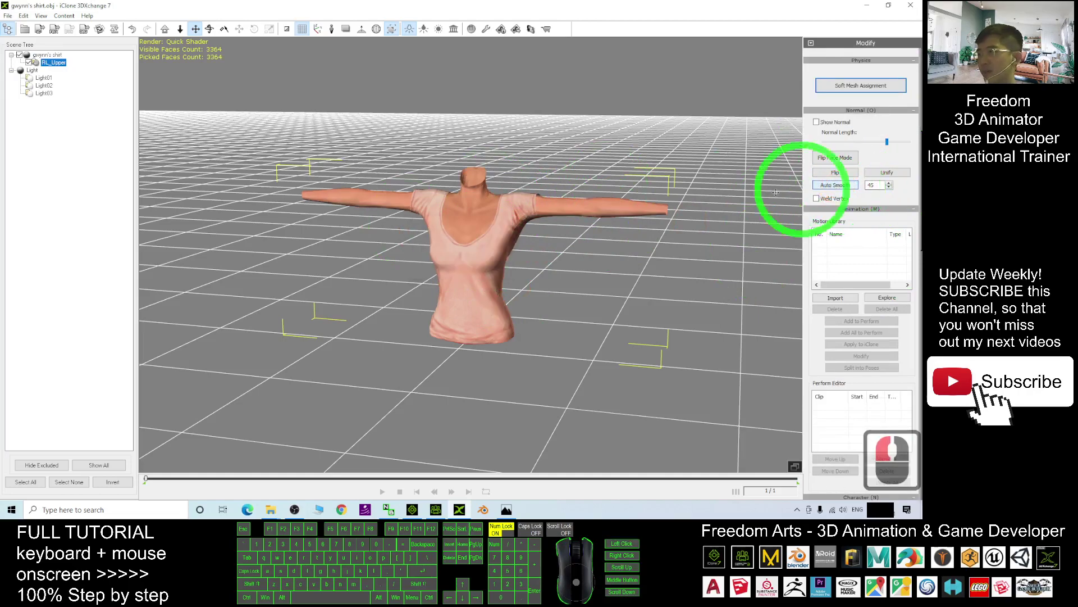
{"action": "scroll", "coordinate": [474, 233], "scroll_direction": "up", "scroll_amount": 4}
{"action": "left_click_drag", "start_coordinate": [433, 244], "coordinate": [415, 266]}
{"action": "scroll", "coordinate": [471, 283], "scroll_direction": "down", "scroll_amount": 2}
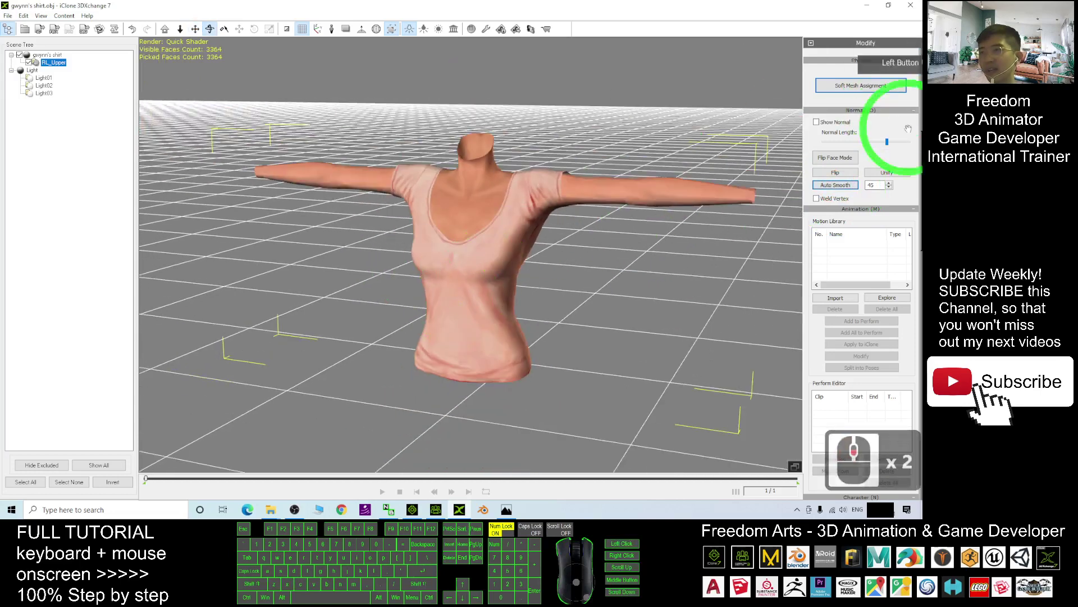
Apply the smoothed shirt to iClone and switch to the iClone window.
{"action": "left_click_drag", "start_coordinate": [921, 139], "coordinate": [921, 341]}
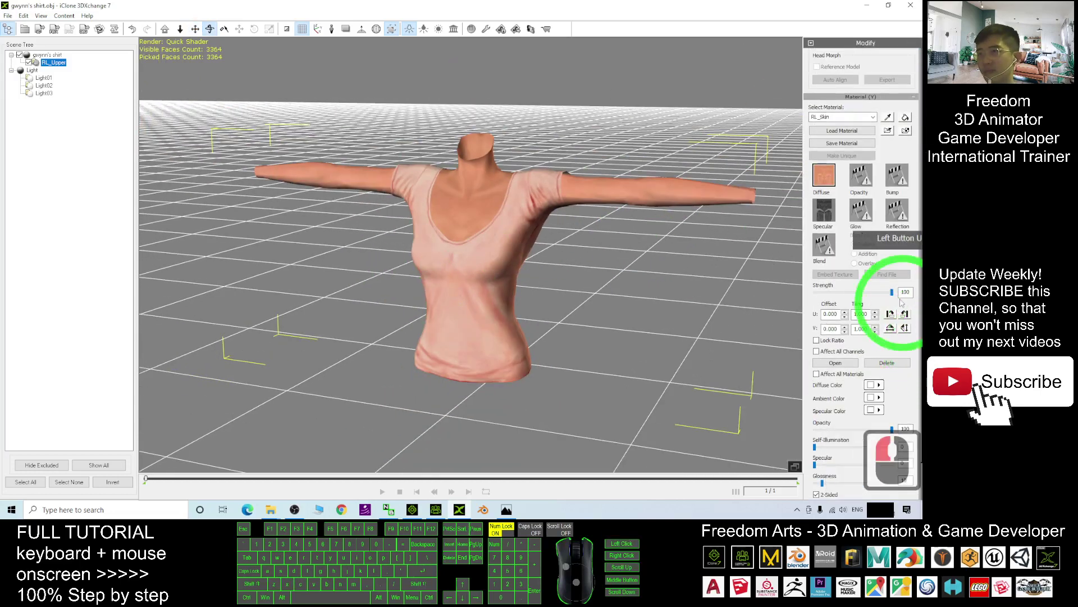
{"action": "left_click", "coordinate": [745, 171]}
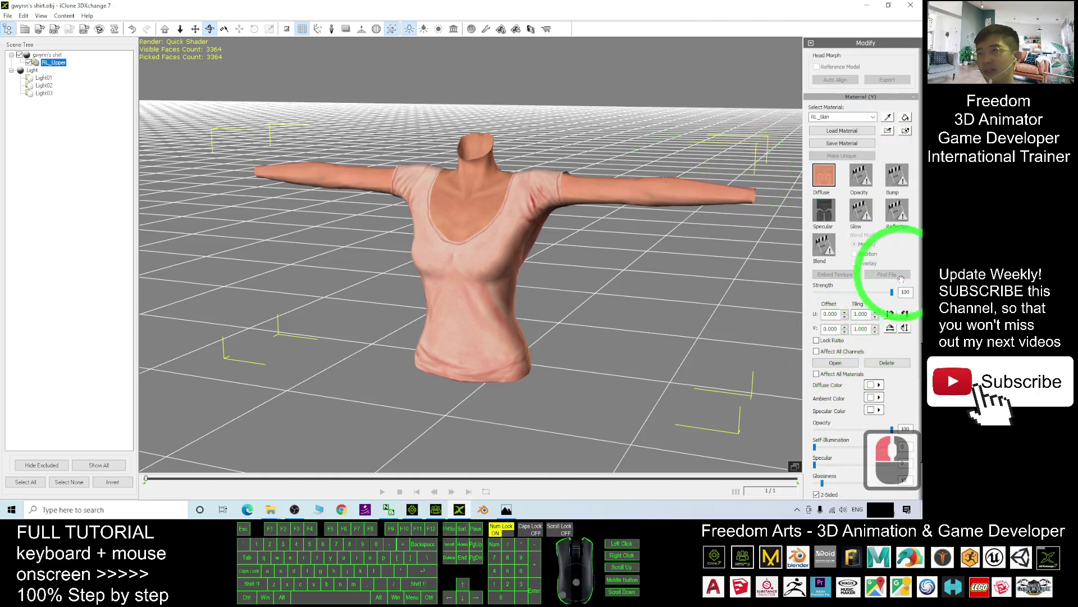
{"action": "left_click_drag", "start_coordinate": [922, 374], "coordinate": [921, 72]}
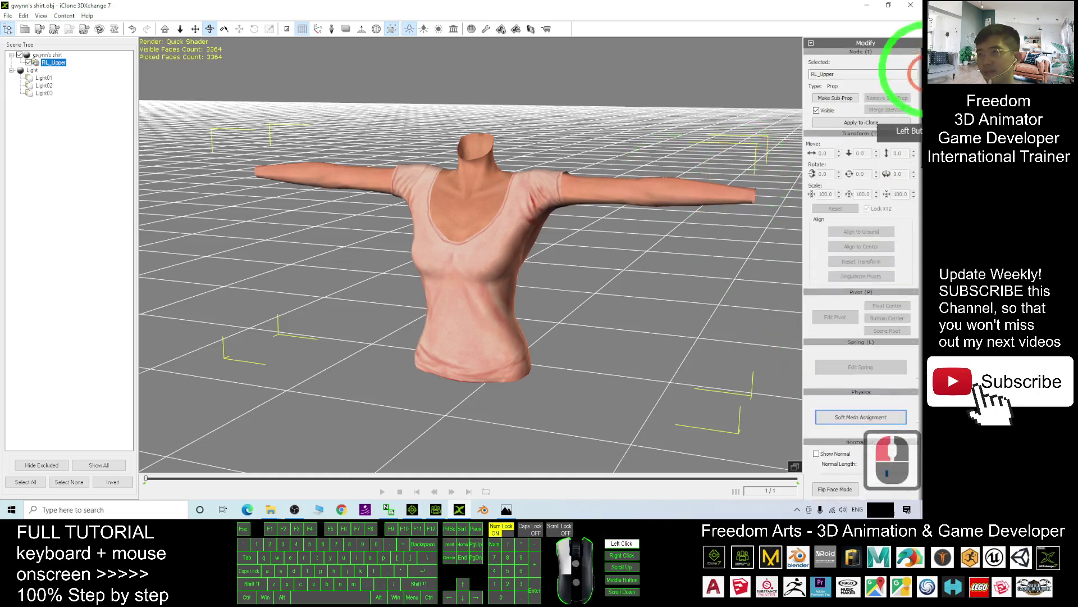
{"action": "left_click", "coordinate": [877, 125]}
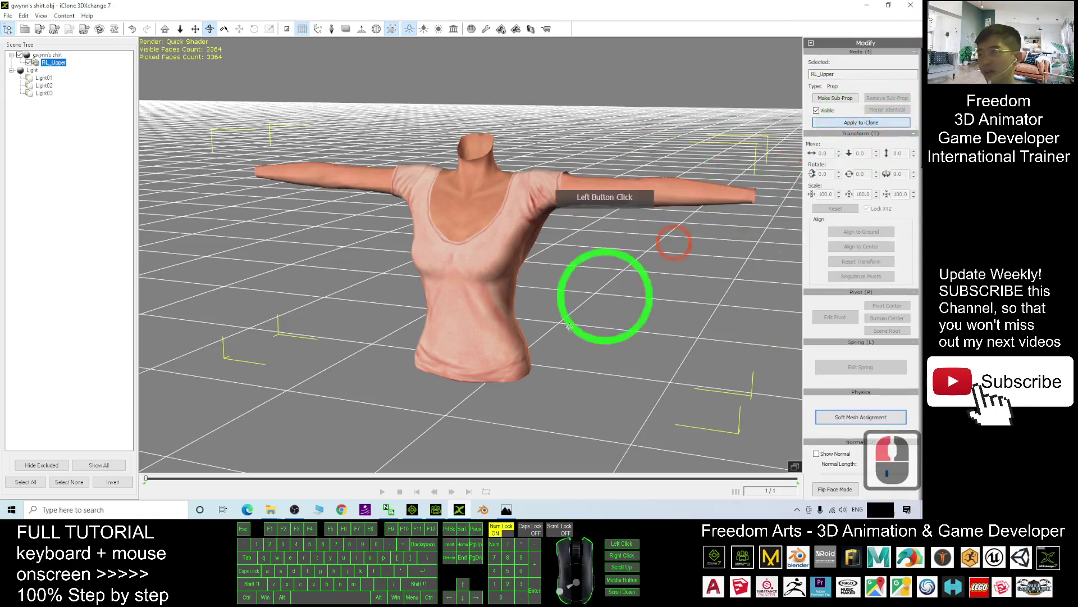
{"action": "left_click", "coordinate": [404, 509]}
Examine the smoothed shirt up close and compare the textures of its RL_Skin and RL_Upper materials.
{"action": "scroll", "coordinate": [509, 158], "scroll_direction": "up", "scroll_amount": 14}
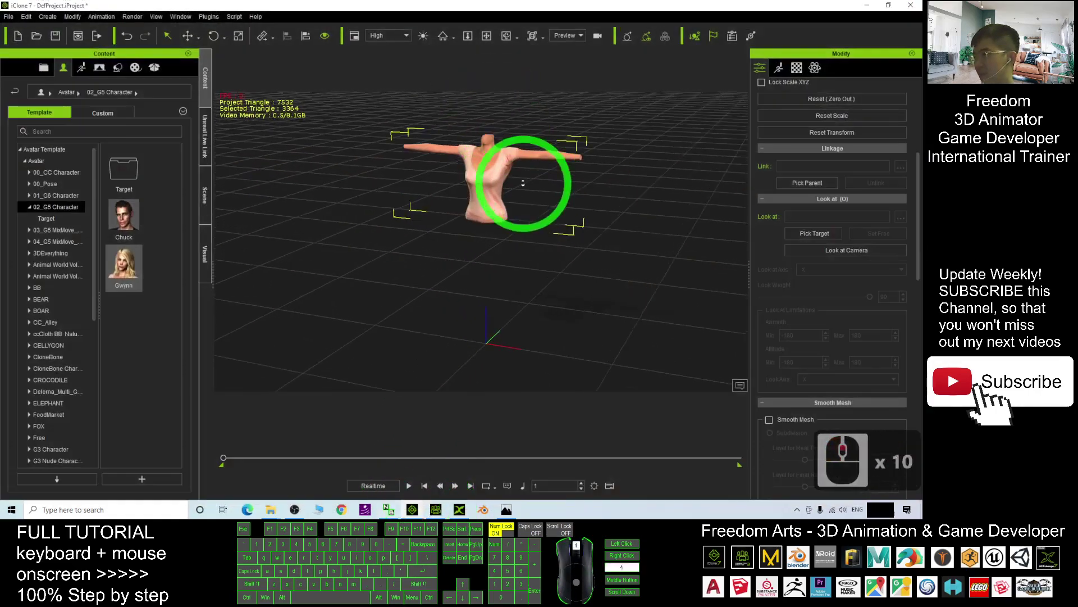
{"action": "key", "text": "x"}
{"action": "left_click_drag", "start_coordinate": [458, 154], "coordinate": [480, 270]}
{"action": "key", "text": "c"}
{"action": "left_click_drag", "start_coordinate": [541, 264], "coordinate": [469, 223]}
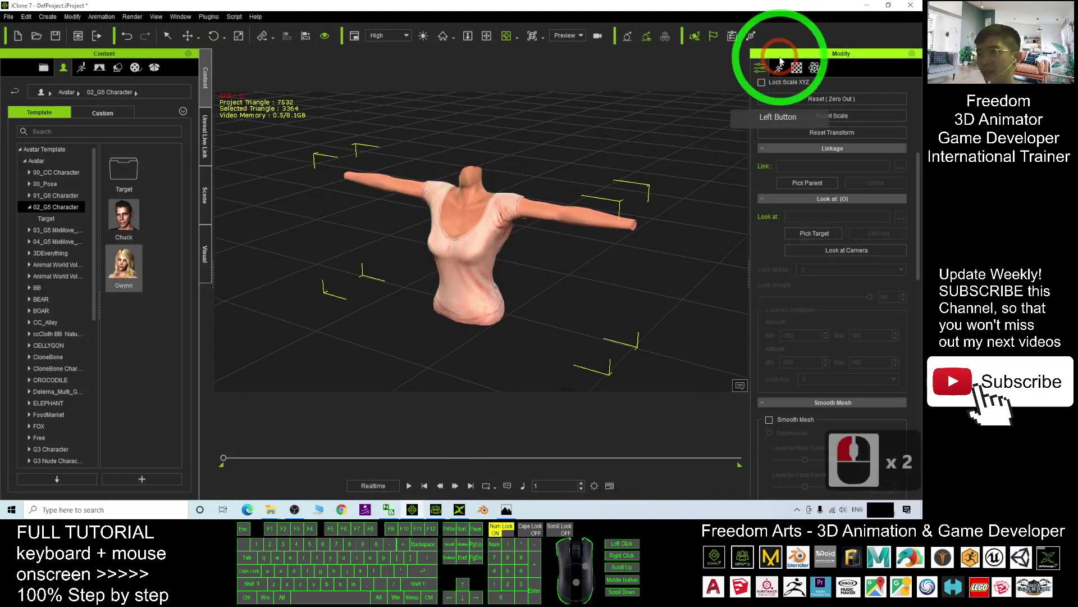
{"action": "left_click", "coordinate": [797, 67]}
{"action": "left_click", "coordinate": [825, 179]}
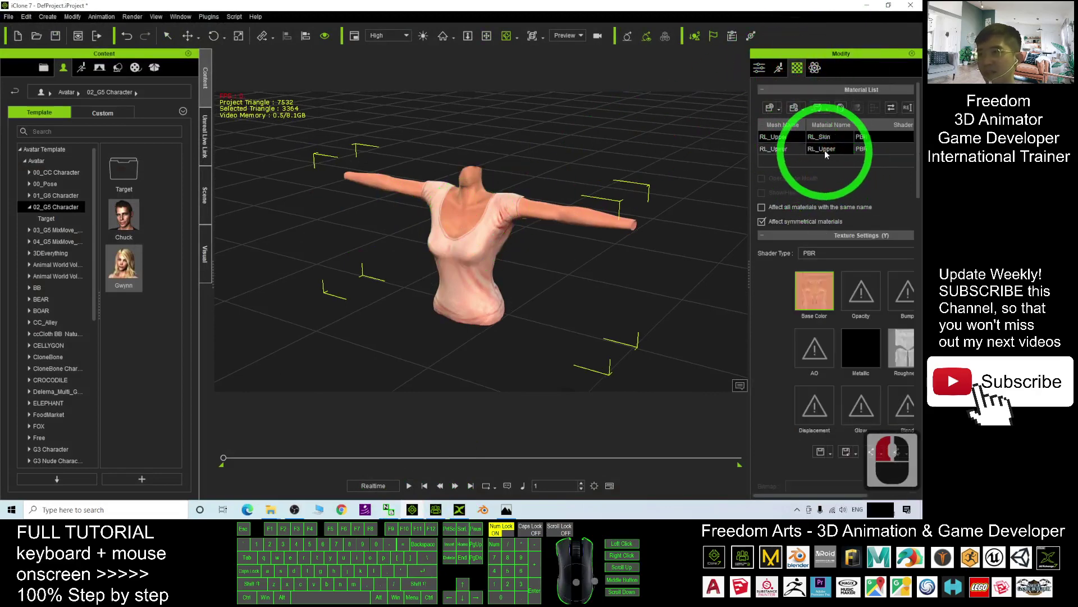
{"action": "left_click", "coordinate": [777, 151]}
{"action": "left_click", "coordinate": [778, 138]}
{"action": "left_click", "coordinate": [782, 150]}
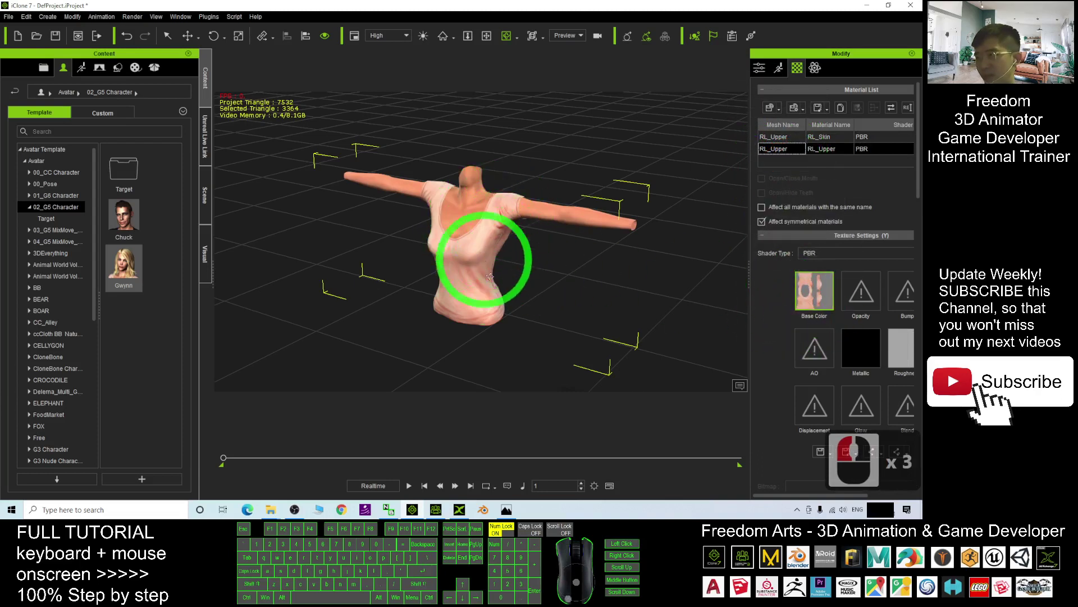
{"action": "left_click", "coordinate": [776, 138]}
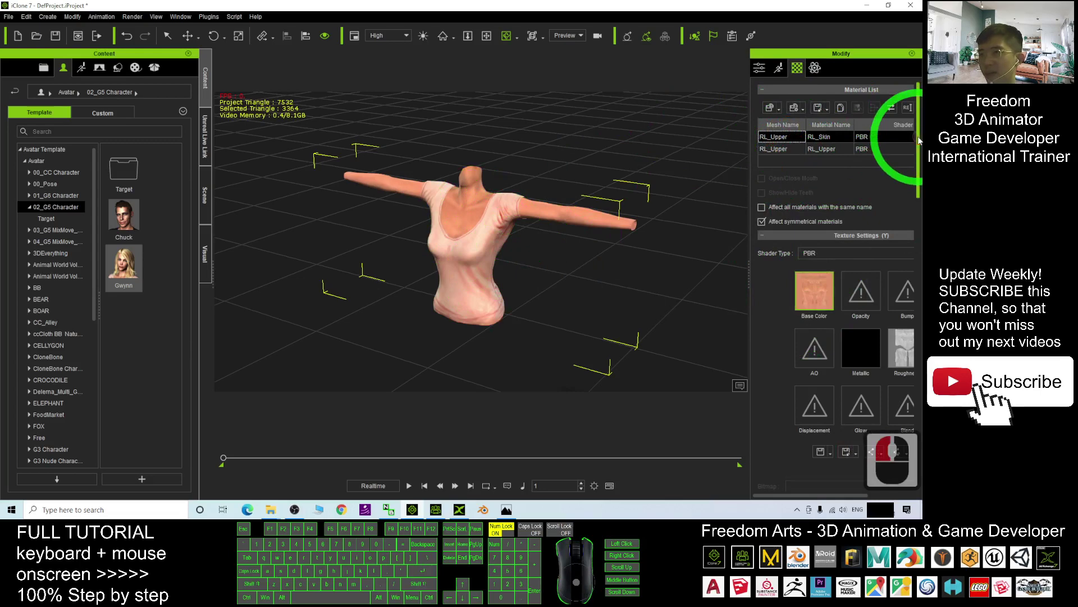
Set the opacity of the shirt's RL_Skin material to 0 to hide the attached body skin.
{"action": "left_click_drag", "start_coordinate": [919, 141], "coordinate": [920, 219]}
{"action": "scroll", "coordinate": [864, 315], "scroll_direction": "down", "scroll_amount": 2}
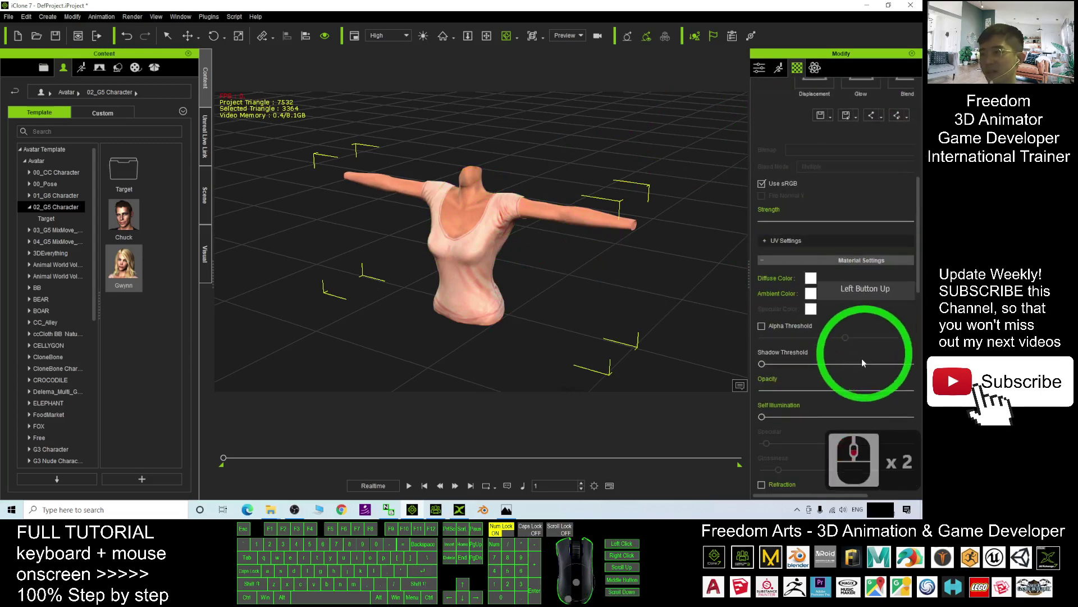
{"action": "left_click_drag", "start_coordinate": [749, 283], "coordinate": [702, 284]}
{"action": "left_click_drag", "start_coordinate": [879, 391], "coordinate": [506, 269]}
{"action": "key", "text": "c"}
{"action": "scroll", "coordinate": [506, 269], "scroll_direction": "down", "scroll_amount": 14}
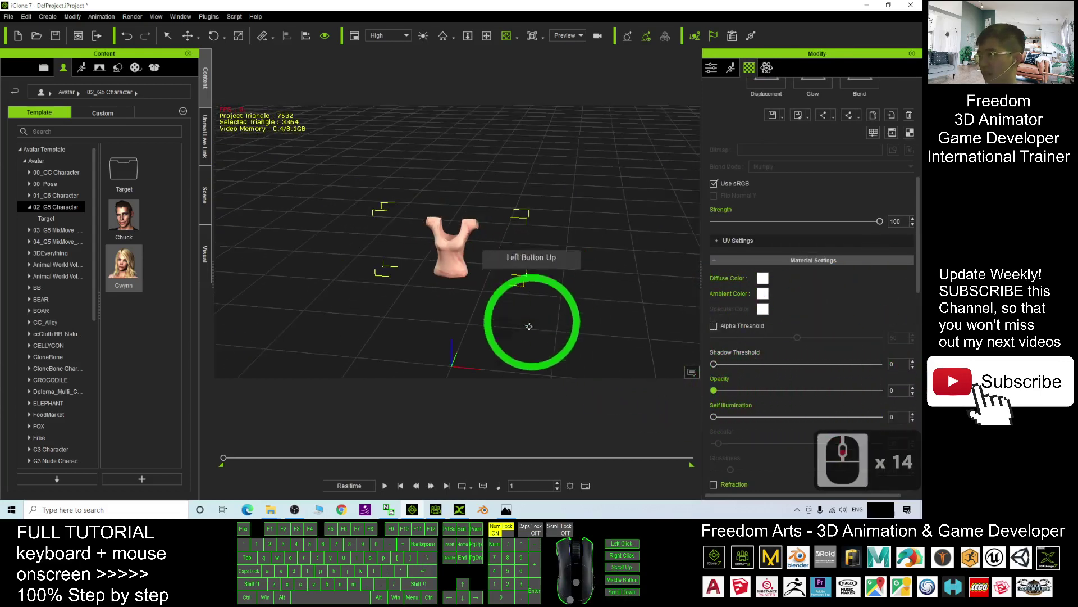
Switch to Character Creator and apply the _T Pose motion to the CC3_Base_Plus avatar.
{"action": "left_click", "coordinate": [436, 509]}
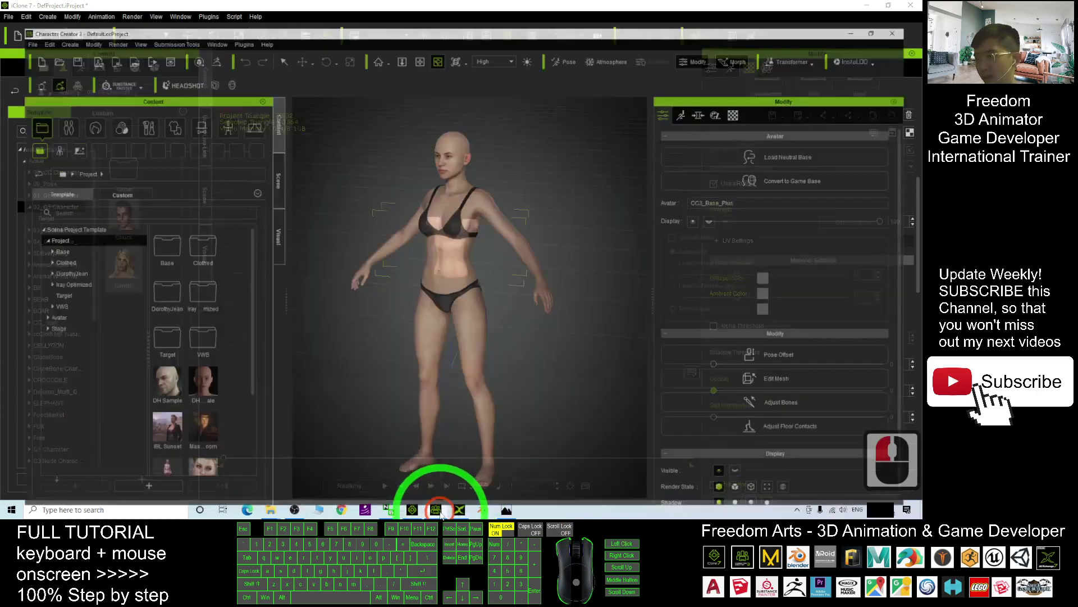
{"action": "left_click", "coordinate": [440, 251]}
{"action": "scroll", "coordinate": [440, 250], "scroll_direction": "up", "scroll_amount": 2}
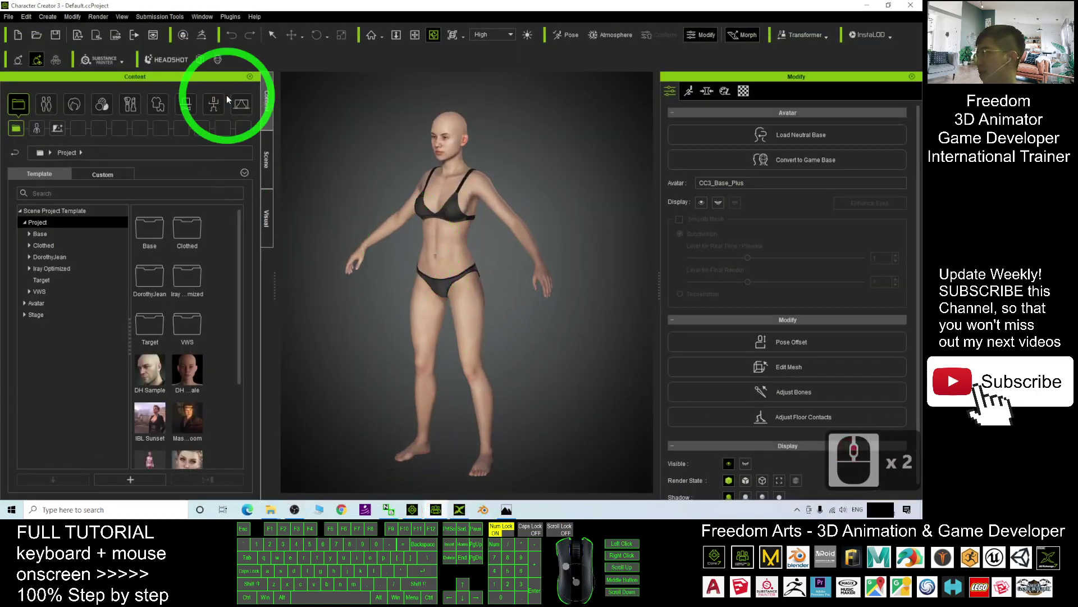
{"action": "left_click", "coordinate": [218, 100]}
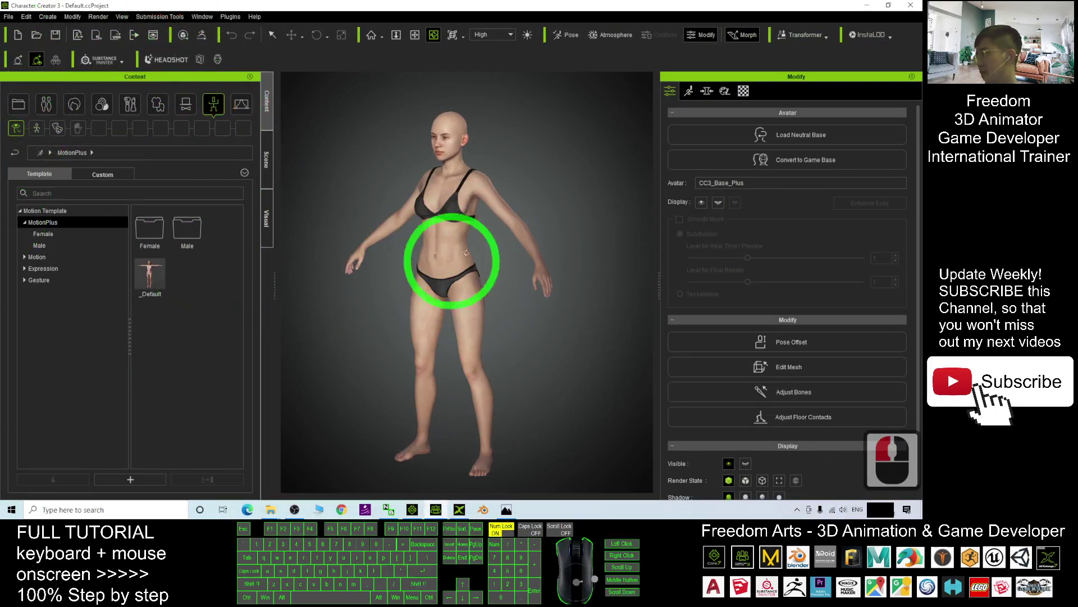
{"action": "left_click", "coordinate": [42, 258]}
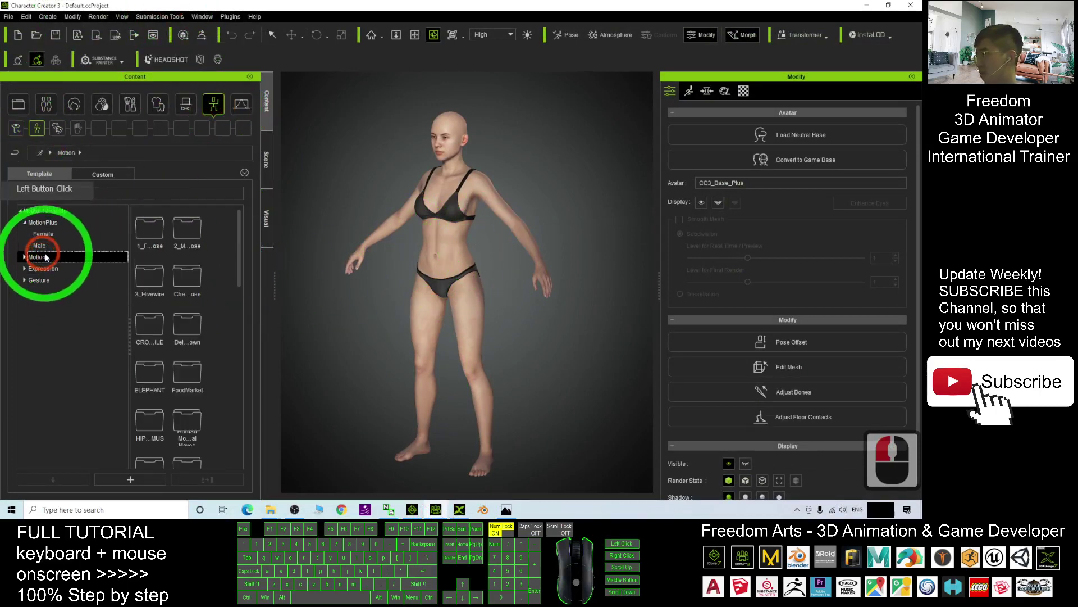
{"action": "left_click", "coordinate": [169, 194]}
{"action": "left_click_drag", "start_coordinate": [238, 242], "coordinate": [626, 202]}
{"action": "scroll", "coordinate": [477, 326], "scroll_direction": "up", "scroll_amount": 2}
{"action": "scroll", "coordinate": [477, 320], "scroll_direction": "down", "scroll_amount": 1}
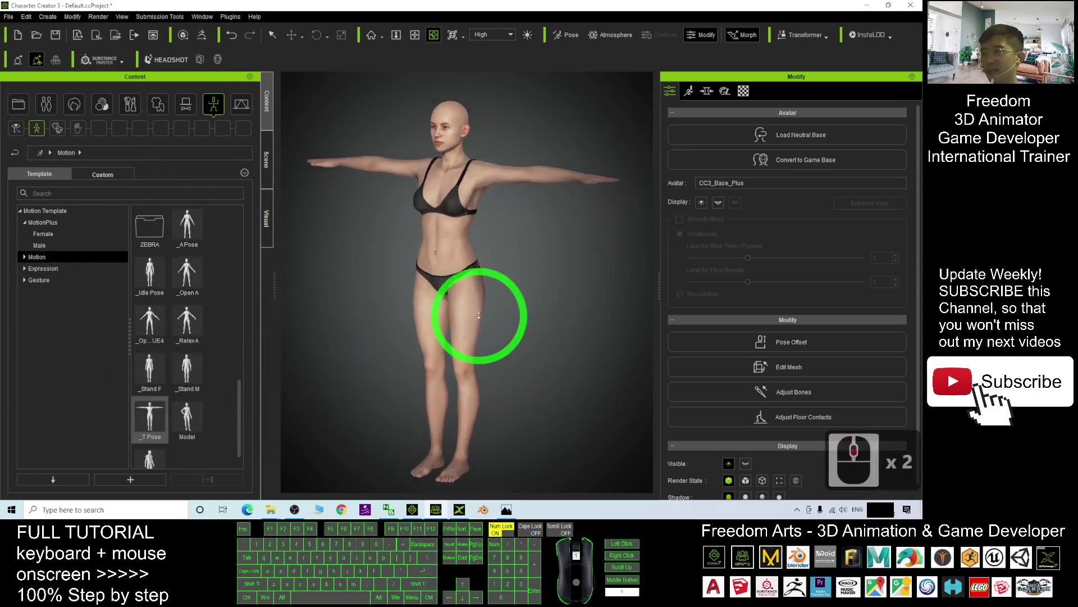
{"action": "left_click_drag", "start_coordinate": [477, 310], "coordinate": [554, 284]}
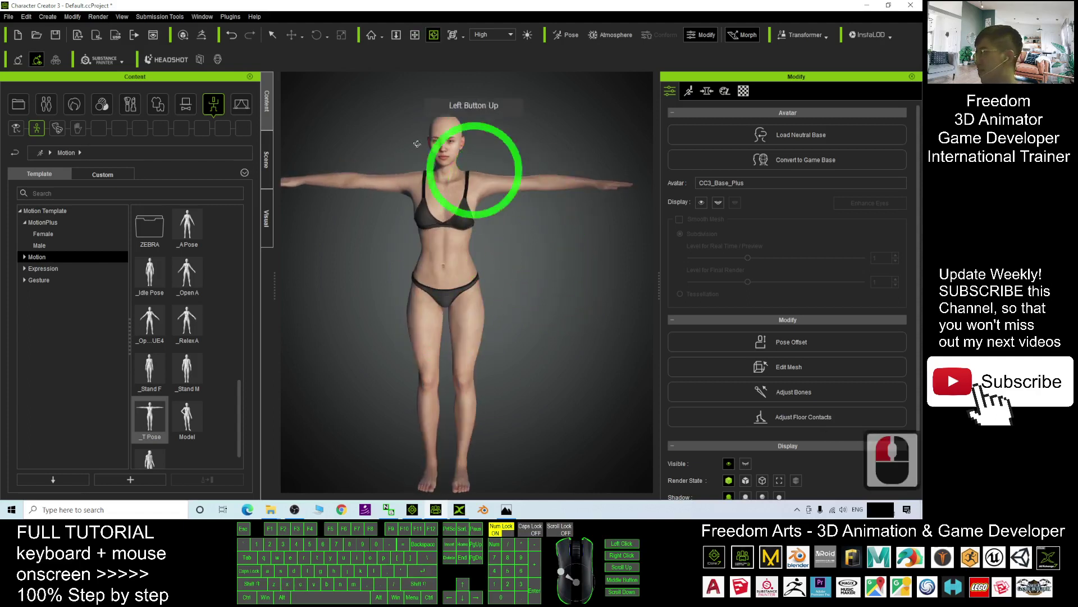
Send the T-posed avatar to iClone, switch to iClone, and view it together with the shirt.
{"action": "left_click", "coordinate": [100, 38]}
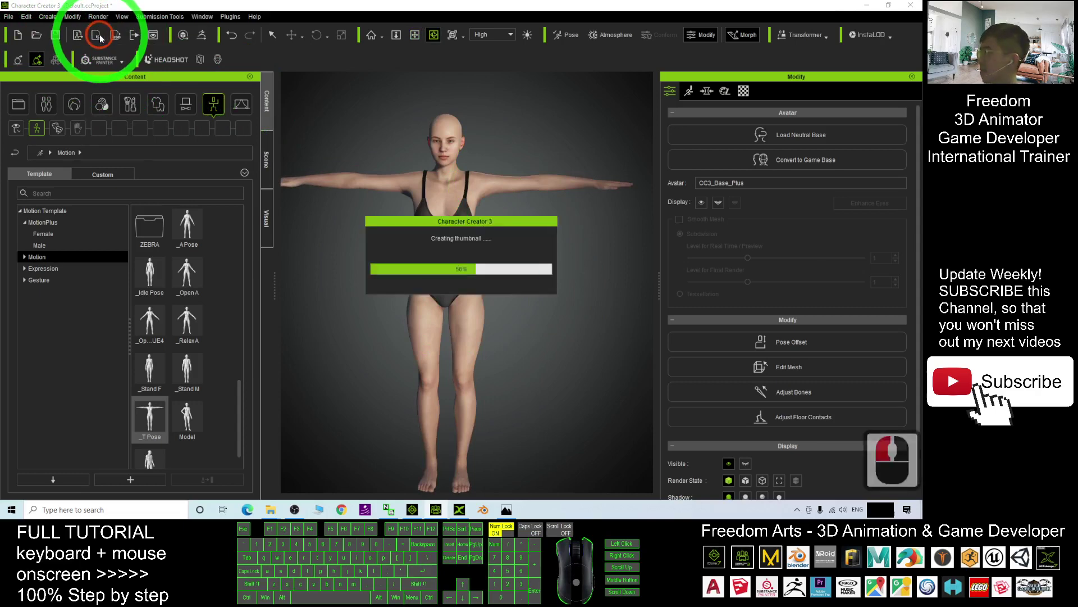
{"action": "left_click", "coordinate": [413, 510]}
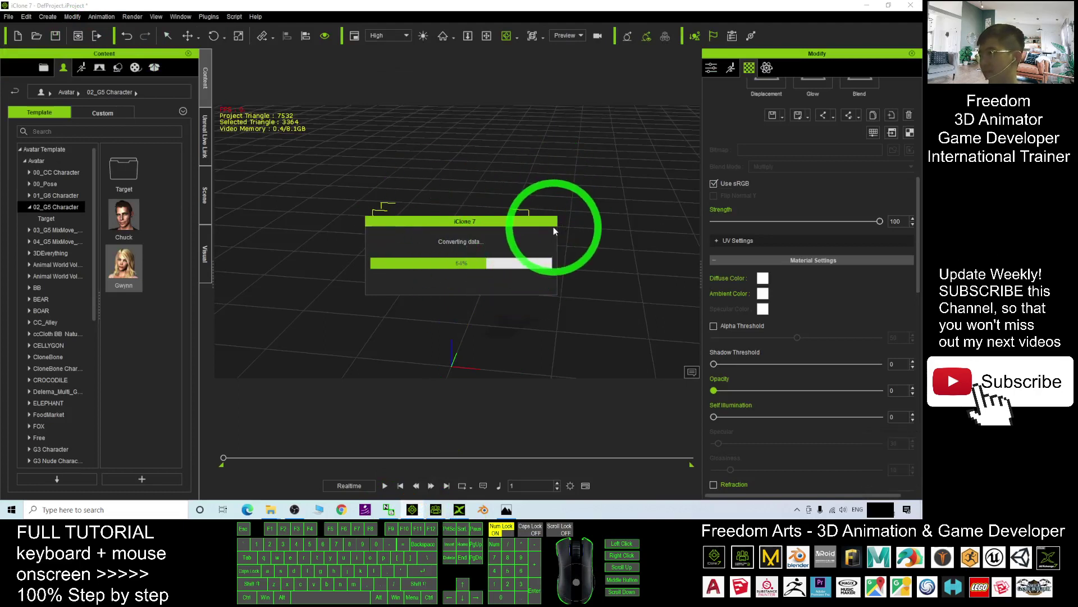
{"action": "left_click_drag", "start_coordinate": [479, 220], "coordinate": [606, 260]}
{"action": "double_click", "coordinate": [440, 244]}
{"action": "scroll", "coordinate": [440, 244], "scroll_direction": "down", "scroll_amount": 5}
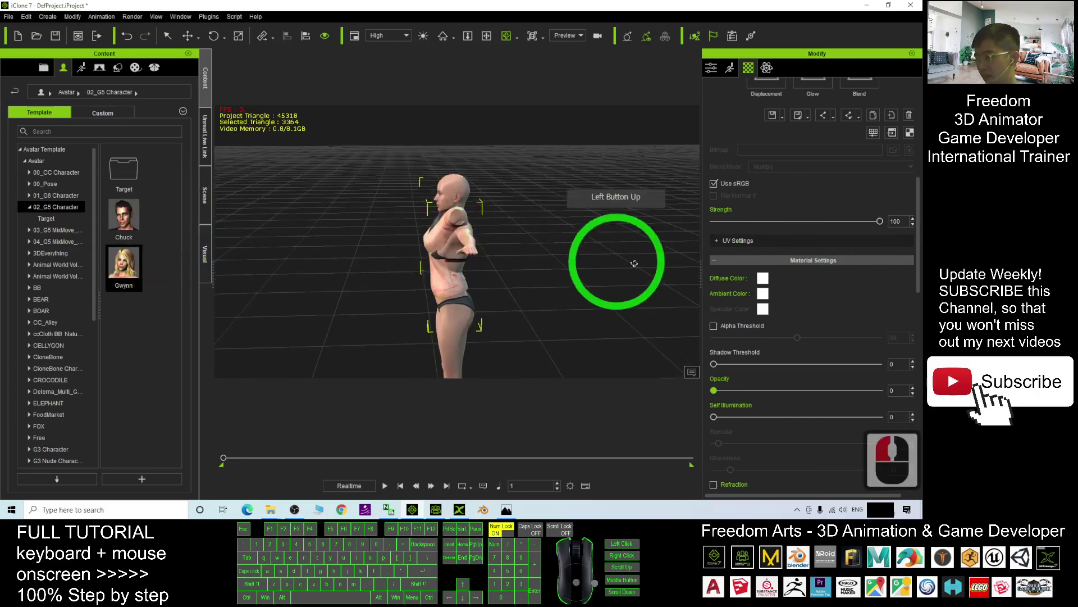
Move the shirt's pivot from the floor to the shirt's centre with the Middle quick set.
{"action": "key", "text": "w"}
{"action": "scroll", "coordinate": [498, 309], "scroll_direction": "down", "scroll_amount": 12}
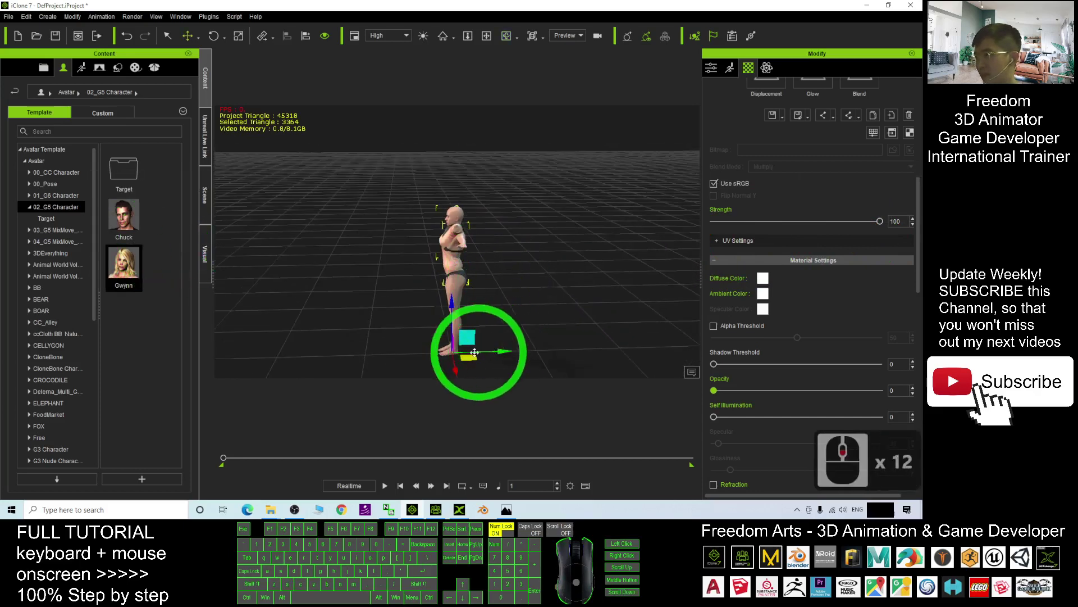
{"action": "scroll", "coordinate": [458, 352], "scroll_direction": "up", "scroll_amount": 1}
{"action": "key", "text": "x"}
{"action": "key", "text": "c"}
{"action": "left_click_drag", "start_coordinate": [517, 256], "coordinate": [497, 335]}
{"action": "key", "text": "w"}
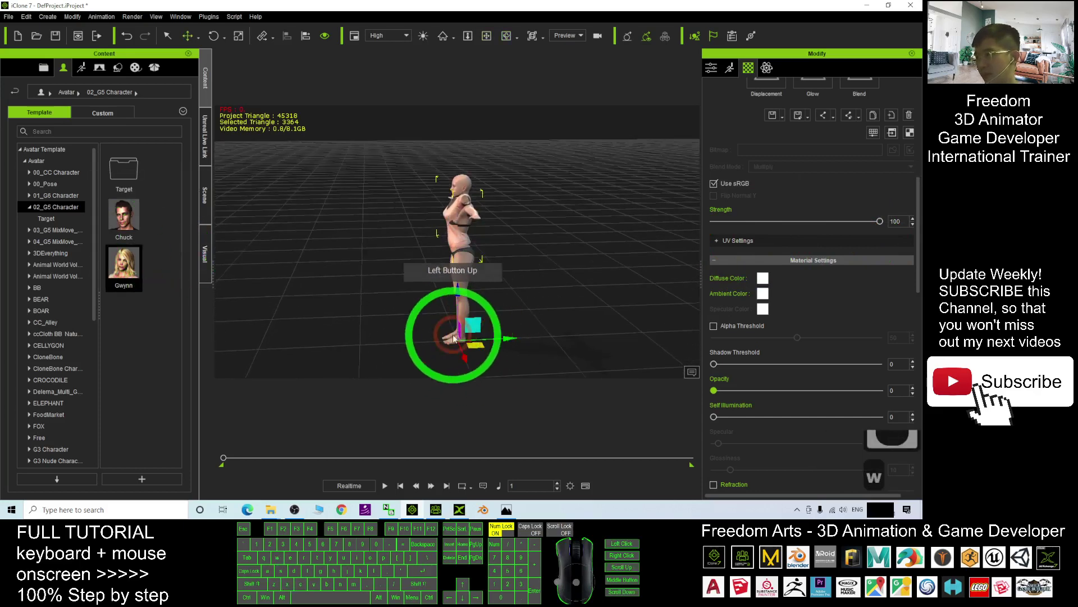
{"action": "left_click", "coordinate": [915, 199]}
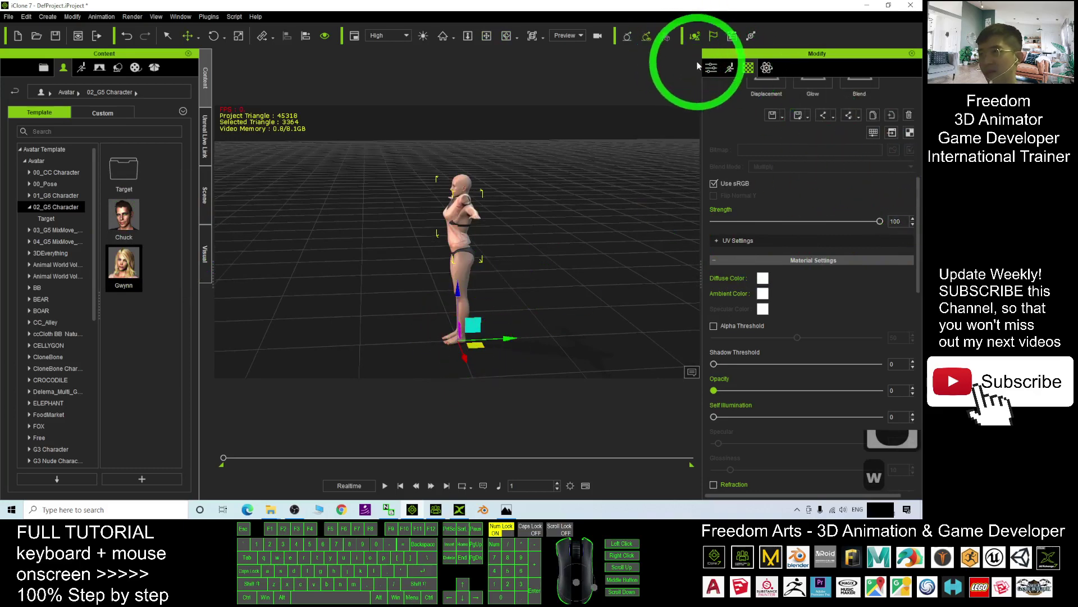
{"action": "left_click", "coordinate": [710, 67]}
{"action": "left_click_drag", "start_coordinate": [916, 160], "coordinate": [915, 353]}
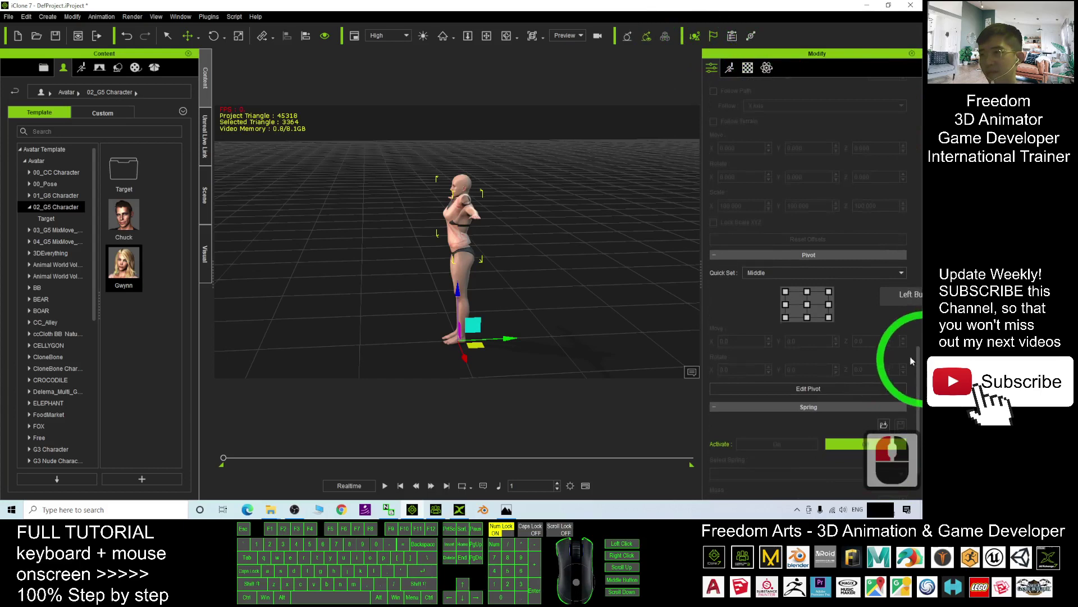
{"action": "left_click", "coordinate": [809, 305]}
{"action": "scroll", "coordinate": [507, 156], "scroll_direction": "up", "scroll_amount": 7}
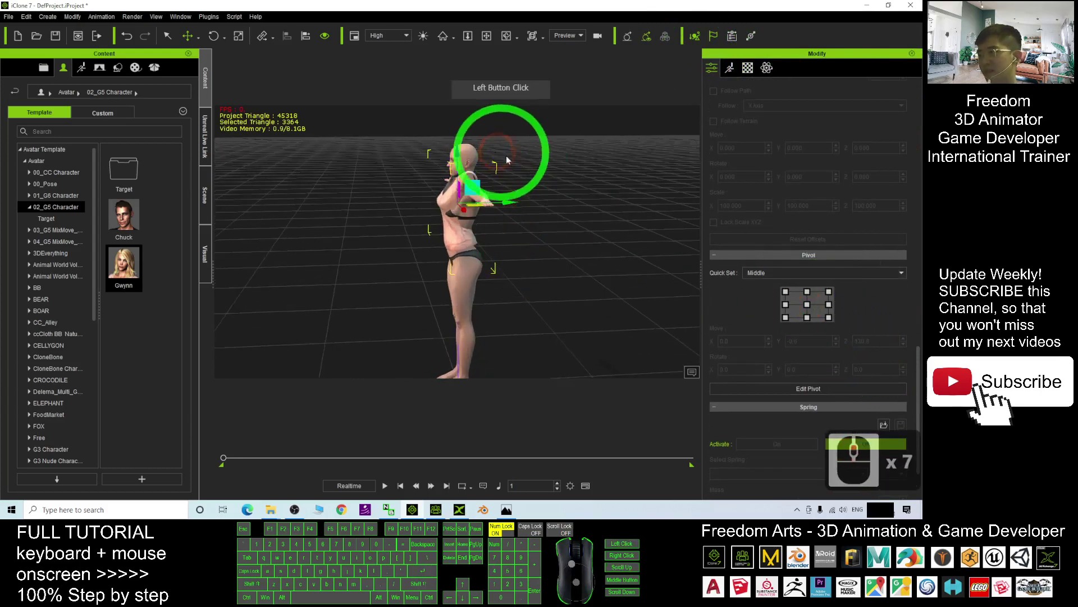
Move the shirt forward along Y to about -40 so it stands clear in front of the avatar.
{"action": "left_click_drag", "start_coordinate": [507, 201], "coordinate": [459, 202]}
{"action": "key", "text": "x"}
{"action": "key", "text": "c"}
{"action": "mouse_move", "coordinate": [409, 226]}
{"action": "left_mouse_down"}
{"action": "mouse_move", "coordinate": [457, 276]}
{"action": "mouse_move", "coordinate": [710, 292]}
{"action": "mouse_move", "coordinate": [323, 251]}
{"action": "mouse_move", "coordinate": [526, 253]}
{"action": "mouse_move", "coordinate": [408, 242]}
{"action": "left_mouse_up"}
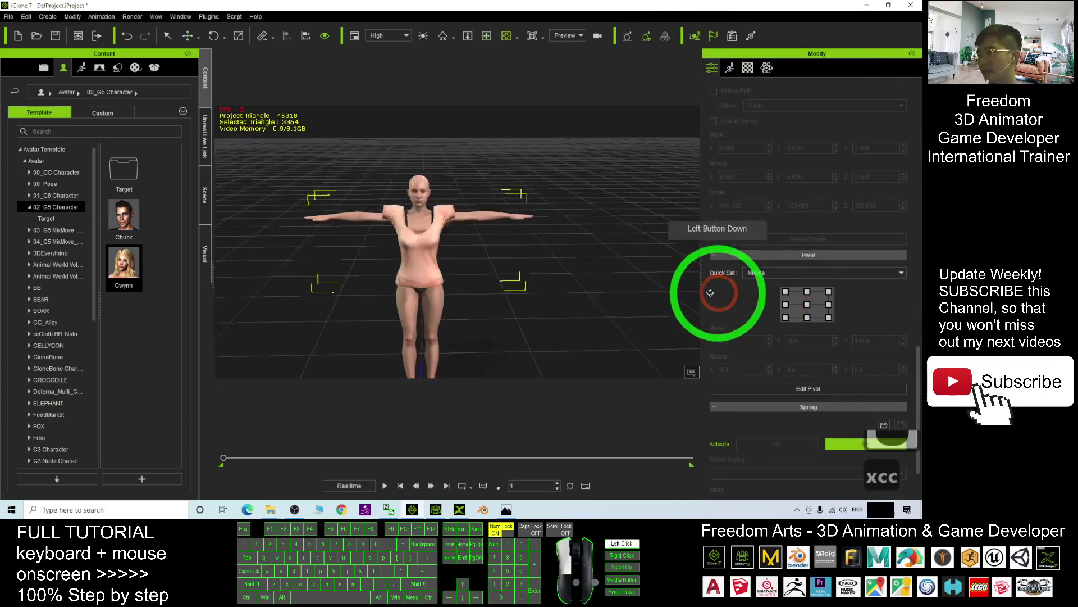
{"action": "key", "text": "w"}
{"action": "scroll", "coordinate": [402, 239], "scroll_direction": "up", "scroll_amount": 6}
{"action": "key", "text": "x"}
{"action": "left_click_drag", "start_coordinate": [331, 239], "coordinate": [398, 241]}
{"action": "key", "text": "c"}
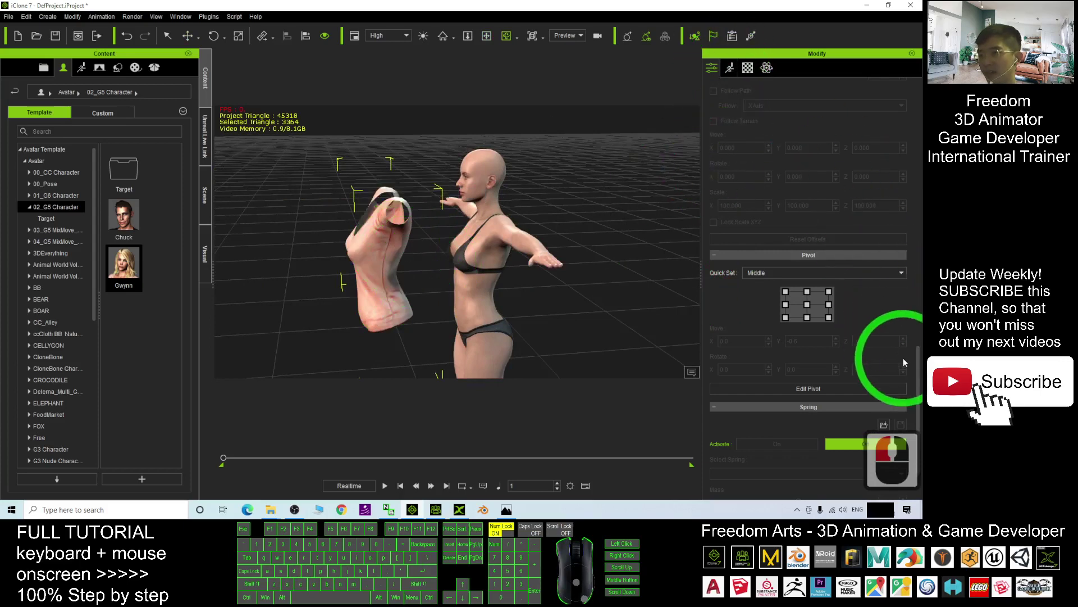
Try to attach the shirt to the avatar by picking her upper chest as the parent.
{"action": "left_click_drag", "start_coordinate": [922, 365], "coordinate": [921, 110]}
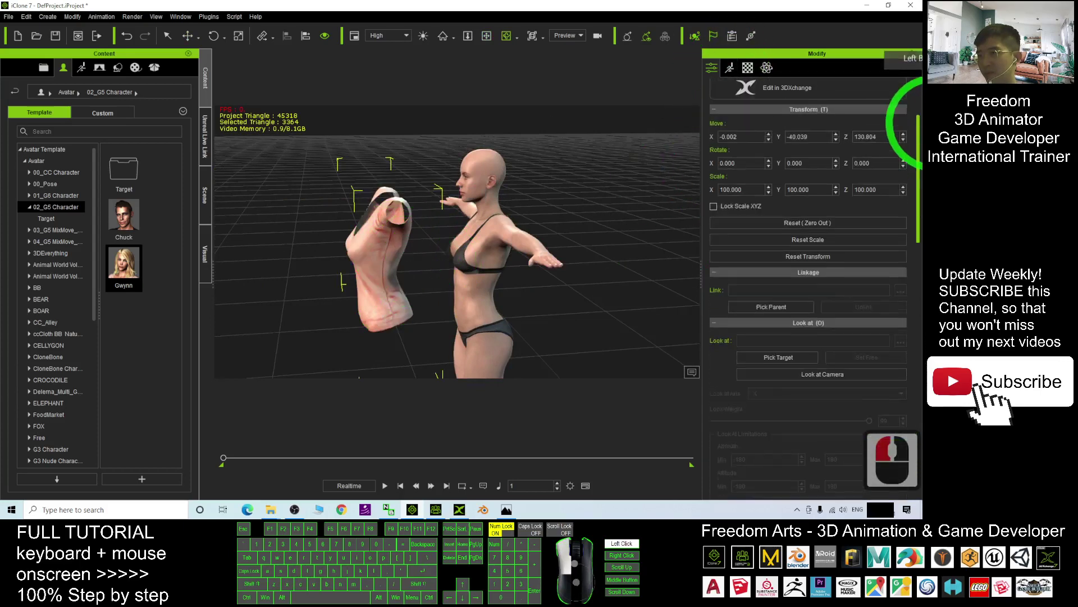
{"action": "left_click", "coordinate": [777, 343]}
{"action": "scroll", "coordinate": [495, 308], "scroll_direction": "down", "scroll_amount": 3}
{"action": "key", "text": "c"}
{"action": "left_click_drag", "start_coordinate": [483, 311], "coordinate": [620, 304]}
{"action": "scroll", "coordinate": [828, 359], "scroll_direction": "down", "scroll_amount": 8}
{"action": "scroll", "coordinate": [801, 381], "scroll_direction": "down", "scroll_amount": 3}
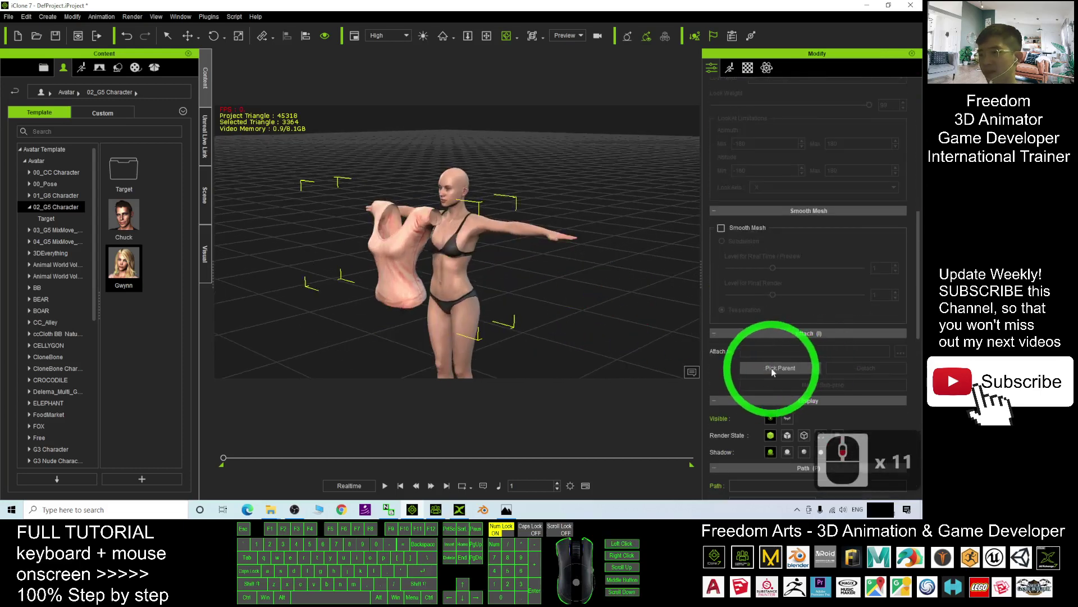
{"action": "left_click", "coordinate": [773, 369]}
{"action": "left_click", "coordinate": [452, 221]}
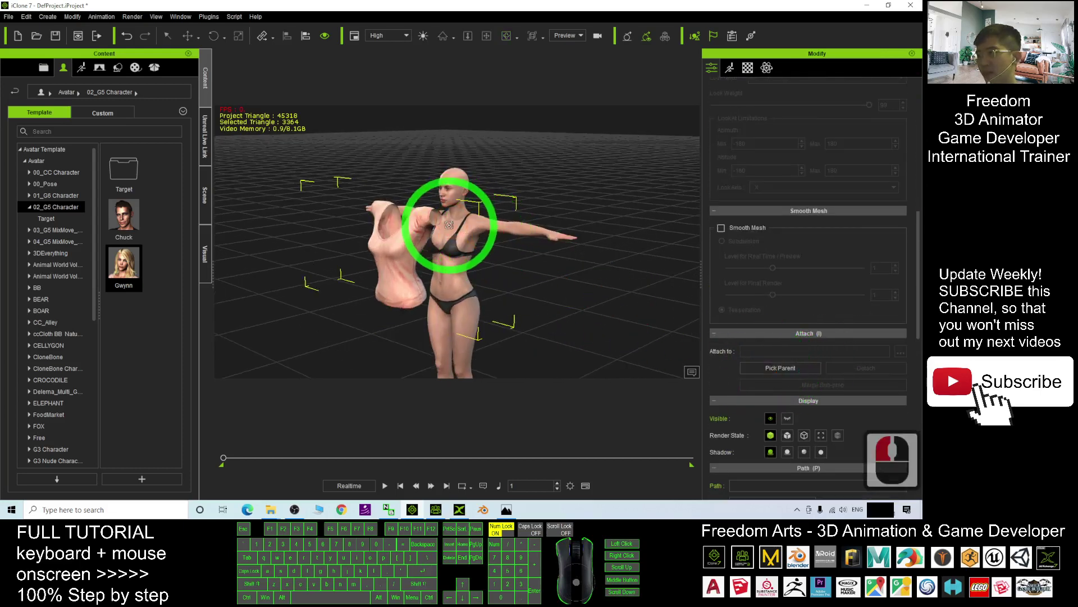
{"action": "left_click", "coordinate": [451, 227]}
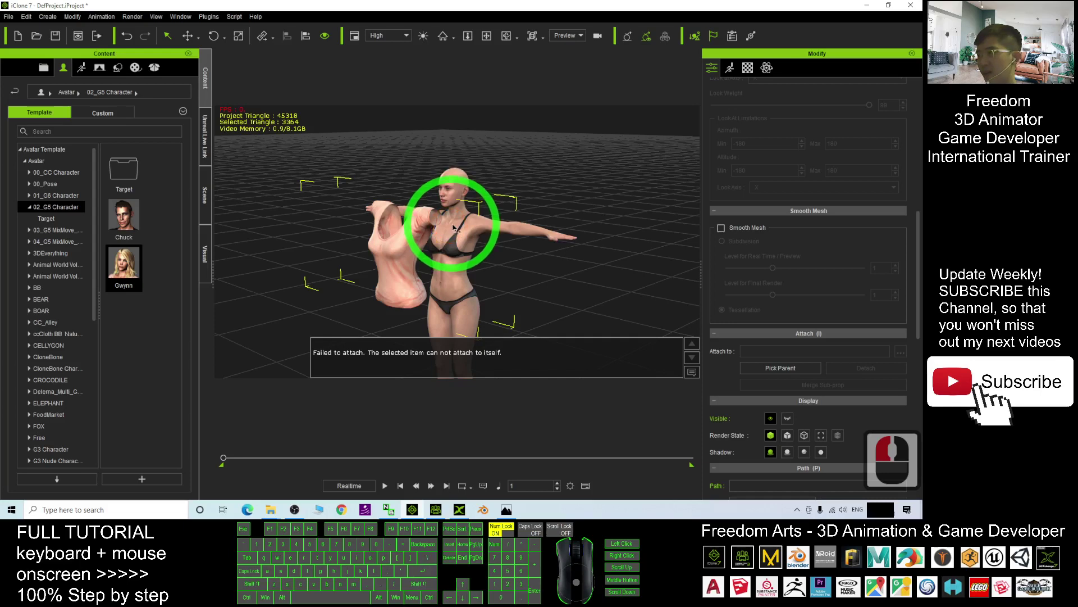
Attach the shirt to the avatar's CC_Base_Spine02 bone by picking her upper back as the parent.
{"action": "scroll", "coordinate": [556, 197], "scroll_direction": "up", "scroll_amount": 2}
{"action": "scroll", "coordinate": [637, 186], "scroll_direction": "down", "scroll_amount": 1}
{"action": "key", "text": "c"}
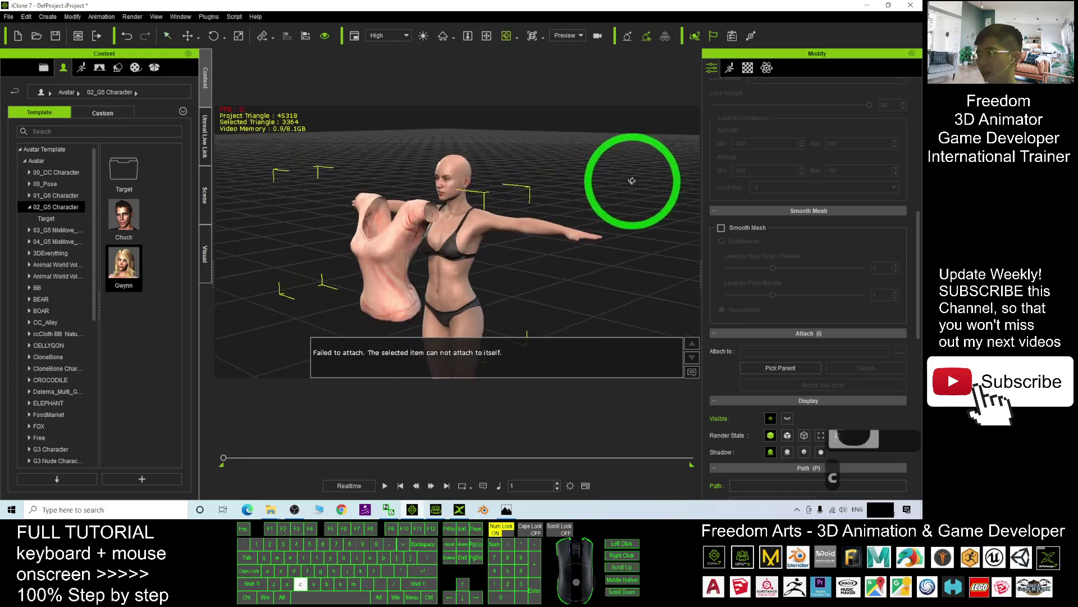
{"action": "left_click_drag", "start_coordinate": [631, 181], "coordinate": [469, 224]}
{"action": "left_click_drag", "start_coordinate": [590, 331], "coordinate": [511, 285]}
{"action": "left_click", "coordinate": [792, 369]}
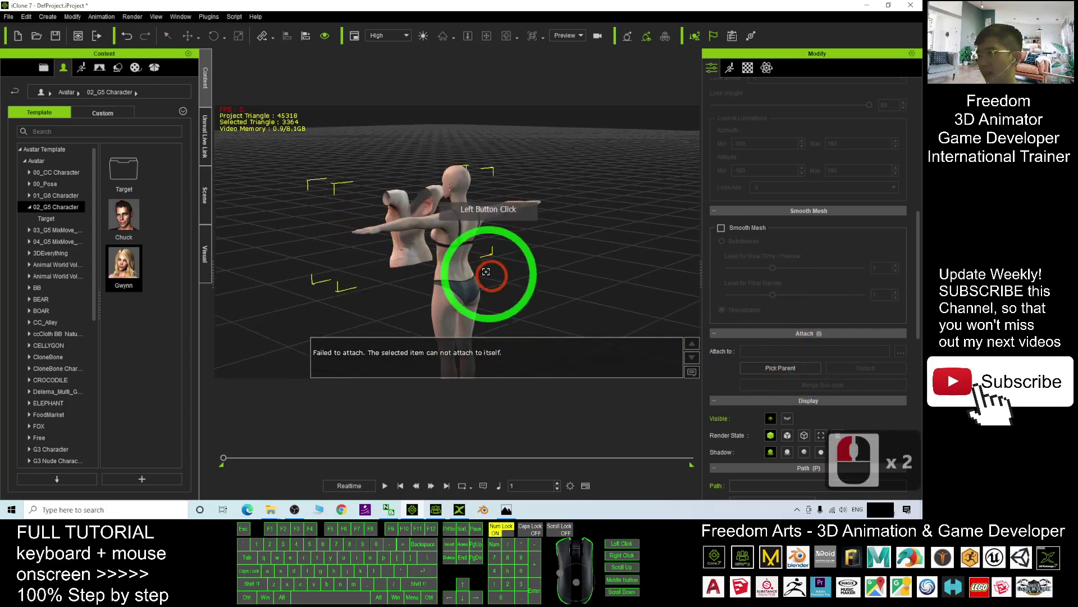
{"action": "left_click", "coordinate": [469, 223]}
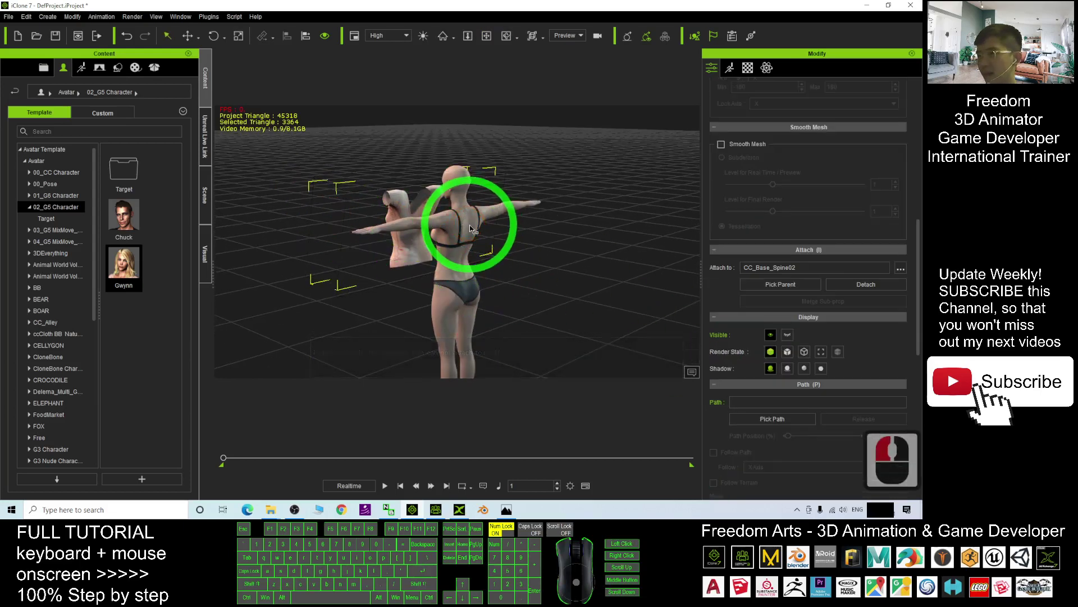
Change the shirt's attachment sub-node to CC_Base_Spine01, keeping alignment None and inheriting move, rotate and scale.
{"action": "left_click", "coordinate": [900, 269]}
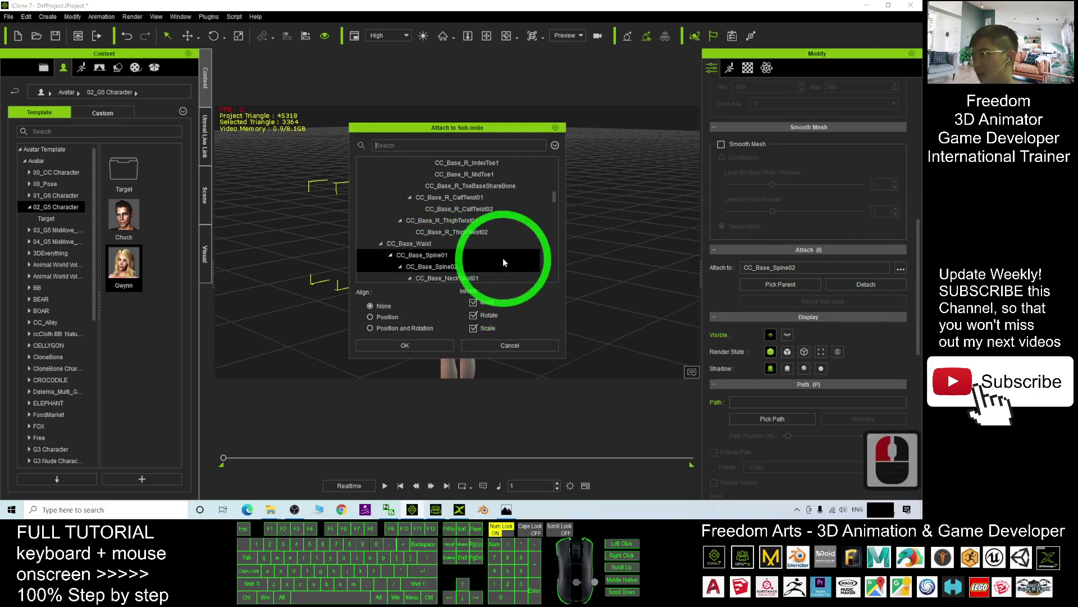
{"action": "scroll", "coordinate": [502, 259], "scroll_direction": "down", "scroll_amount": 2}
{"action": "scroll", "coordinate": [515, 234], "scroll_direction": "up", "scroll_amount": 2}
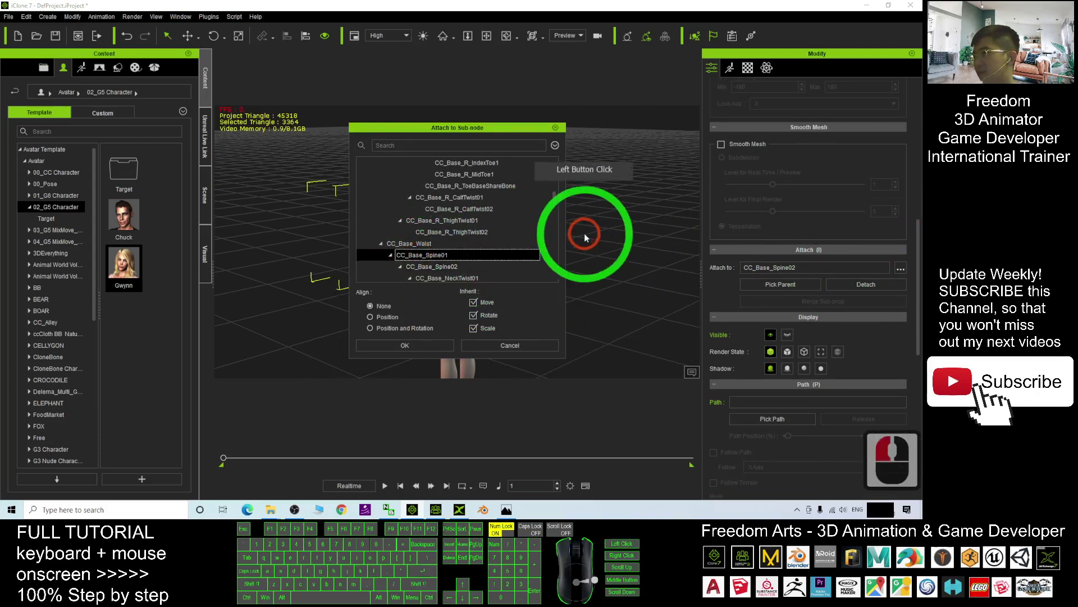
{"action": "scroll", "coordinate": [584, 234], "scroll_direction": "up", "scroll_amount": 5}
{"action": "scroll", "coordinate": [511, 230], "scroll_direction": "down", "scroll_amount": 8}
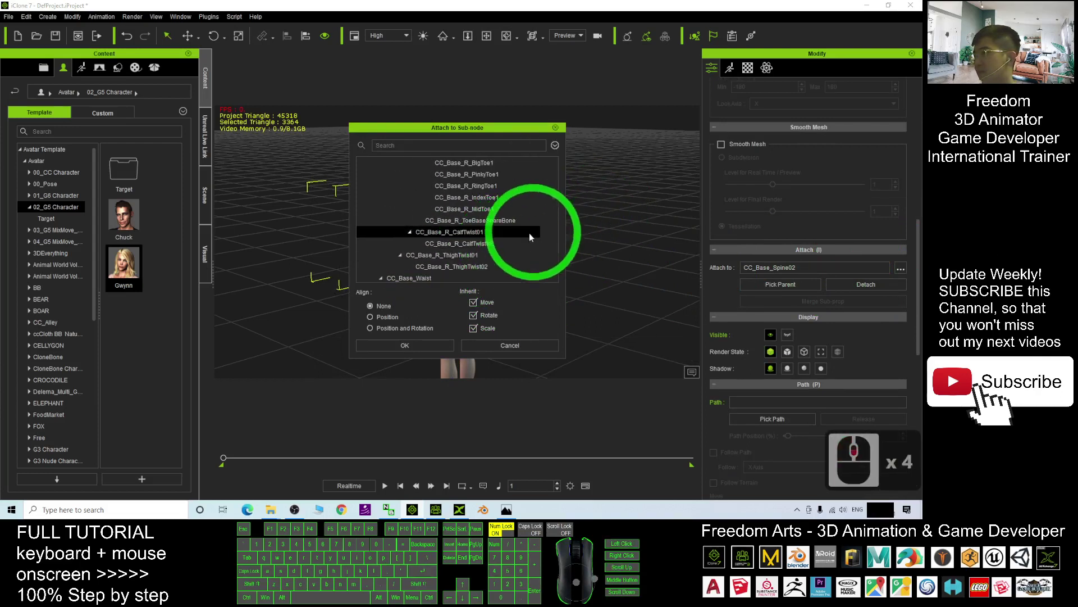
{"action": "scroll", "coordinate": [518, 224], "scroll_direction": "up", "scroll_amount": 3}
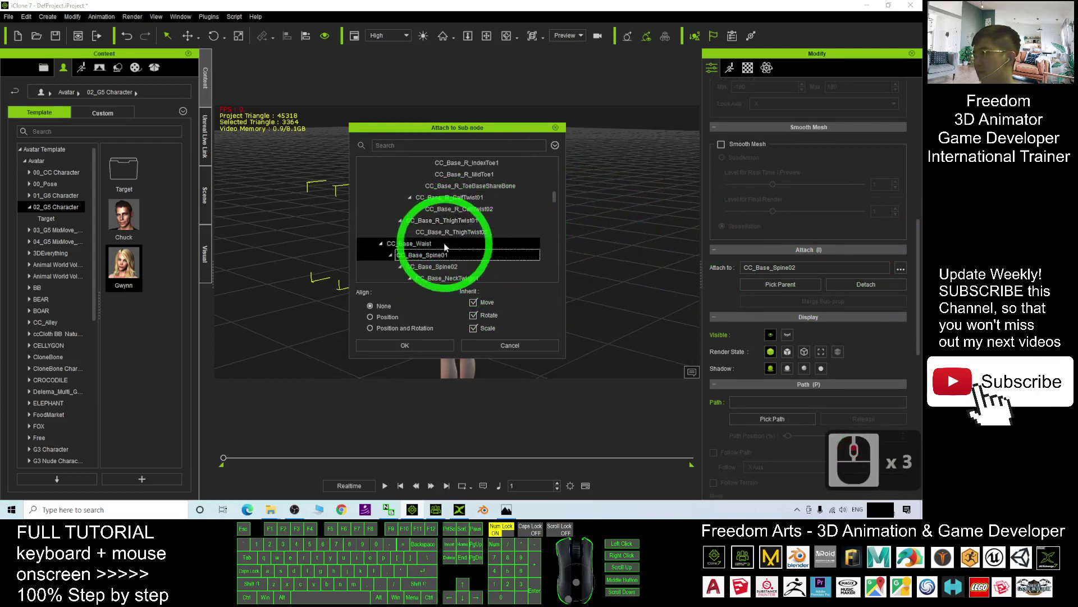
{"action": "left_click", "coordinate": [431, 342]}
{"action": "left_click", "coordinate": [782, 271]}
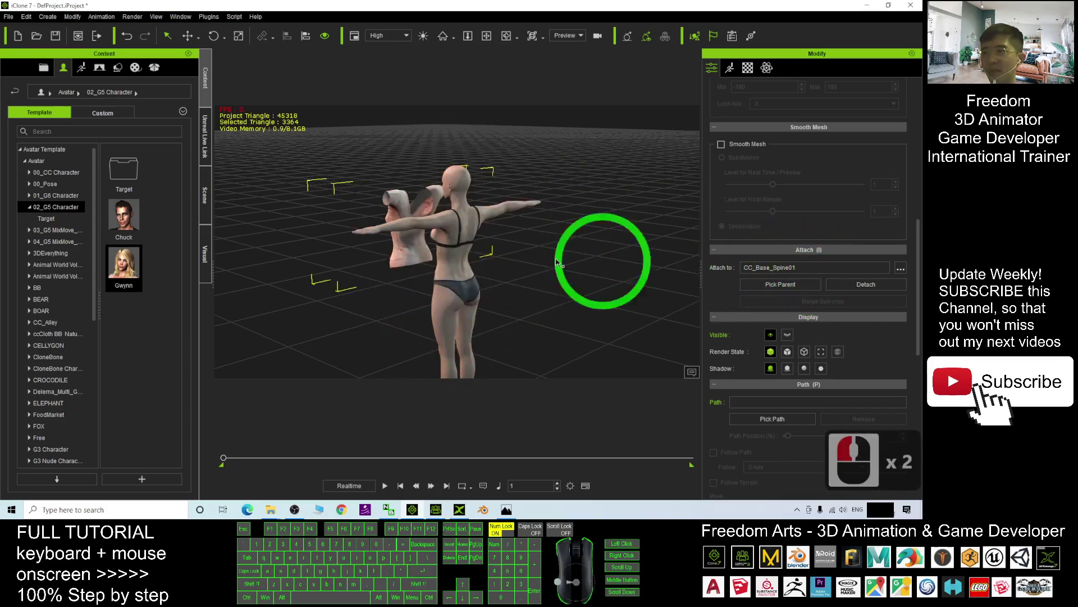
Move the shirt back onto the avatar's torso and adjust its height to match her body.
{"action": "left_click_drag", "start_coordinate": [558, 263], "coordinate": [645, 291]}
{"action": "key", "text": "w"}
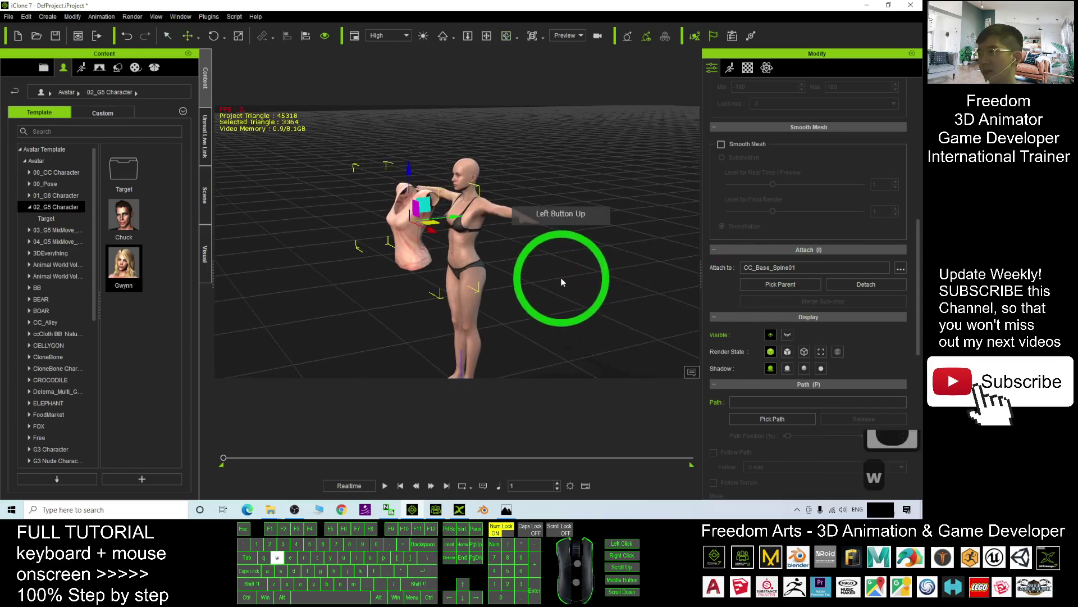
{"action": "left_click", "coordinate": [470, 236]}
{"action": "left_click_drag", "start_coordinate": [454, 219], "coordinate": [505, 222]}
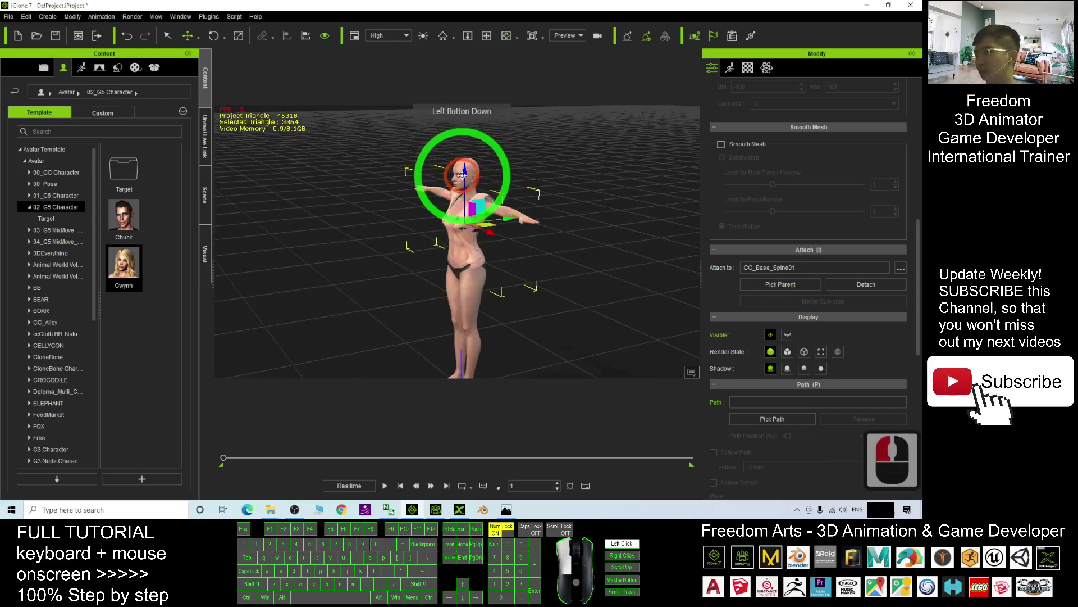
{"action": "left_click_drag", "start_coordinate": [462, 175], "coordinate": [509, 220]}
{"action": "key", "text": "w"}
{"action": "left_click_drag", "start_coordinate": [460, 193], "coordinate": [684, 257]}
Scale the shirt up slightly and adjust its height to fit around the avatar's torso.
{"action": "key", "text": "c"}
{"action": "key", "text": "e"}
{"action": "key", "text": "r"}
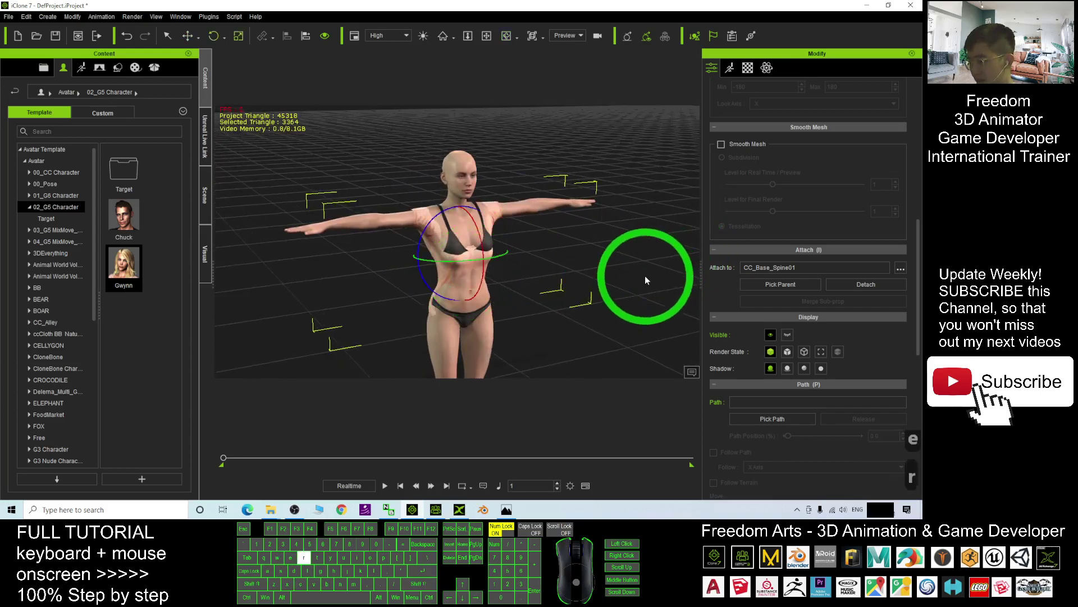
{"action": "left_click_drag", "start_coordinate": [461, 253], "coordinate": [505, 246]}
{"action": "key", "text": "w"}
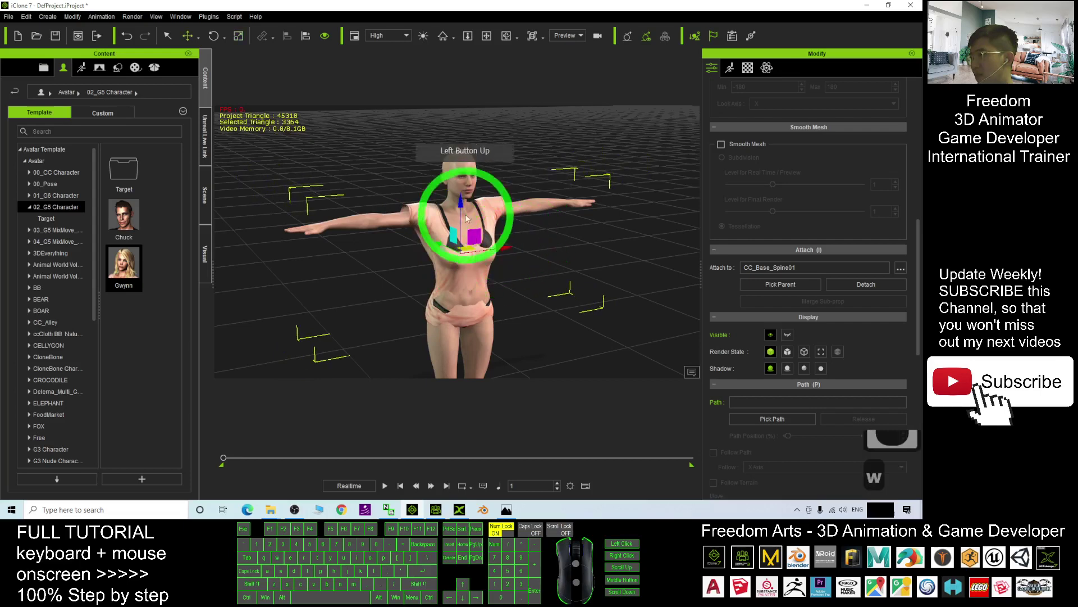
{"action": "left_click_drag", "start_coordinate": [461, 201], "coordinate": [459, 205]}
{"action": "key", "text": "c"}
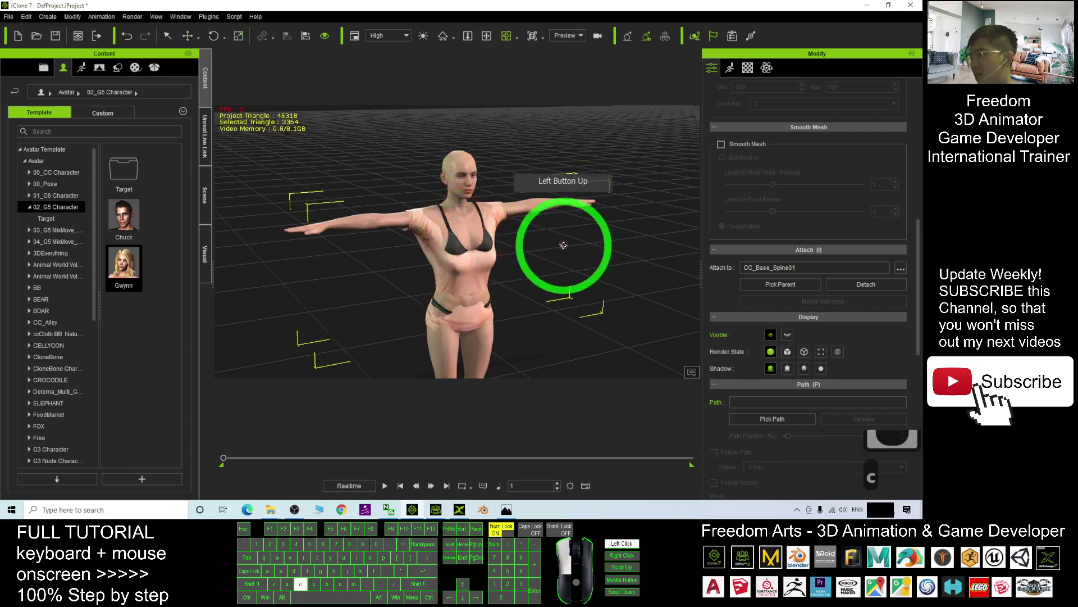
Turn on the 2-sided option in the shirt's material settings.
{"action": "left_click_drag", "start_coordinate": [563, 246], "coordinate": [347, 245]}
{"action": "scroll", "coordinate": [655, 200], "scroll_direction": "up", "scroll_amount": 6}
{"action": "scroll", "coordinate": [658, 195], "scroll_direction": "down", "scroll_amount": 3}
{"action": "key", "text": "x"}
{"action": "key", "text": "c"}
{"action": "left_click_drag", "start_coordinate": [661, 192], "coordinate": [945, 194]}
{"action": "key", "text": "c"}
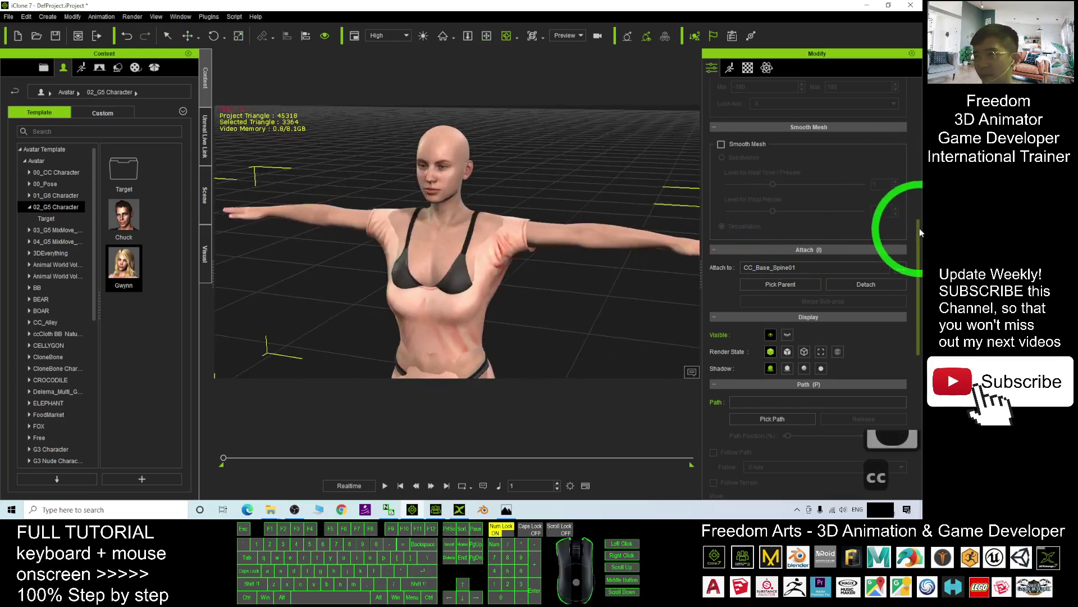
{"action": "mouse_move", "coordinate": [919, 228]}
{"action": "left_mouse_down"}
{"action": "mouse_move", "coordinate": [911, 366]}
{"action": "mouse_move", "coordinate": [920, 247]}
{"action": "left_mouse_up"}
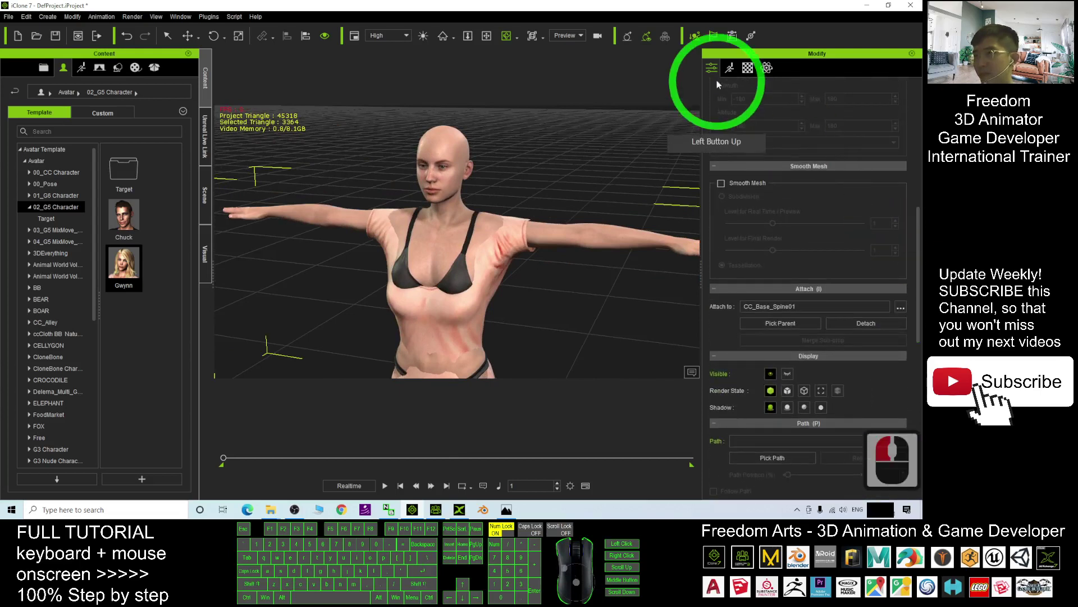
{"action": "left_click", "coordinate": [748, 69]}
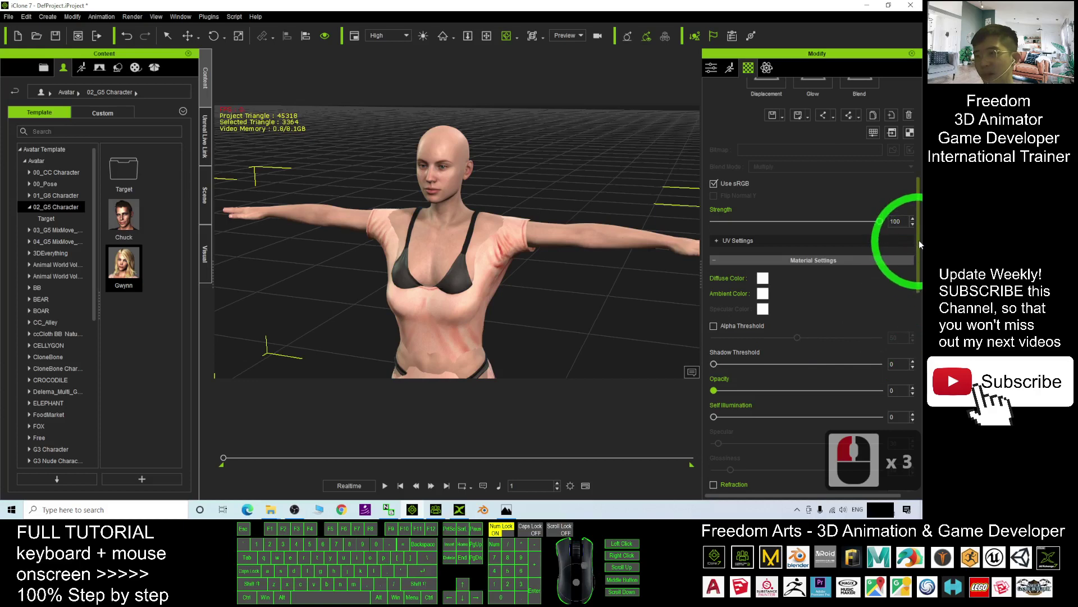
{"action": "left_click_drag", "start_coordinate": [919, 243], "coordinate": [919, 303]}
{"action": "left_click", "coordinate": [731, 325]}
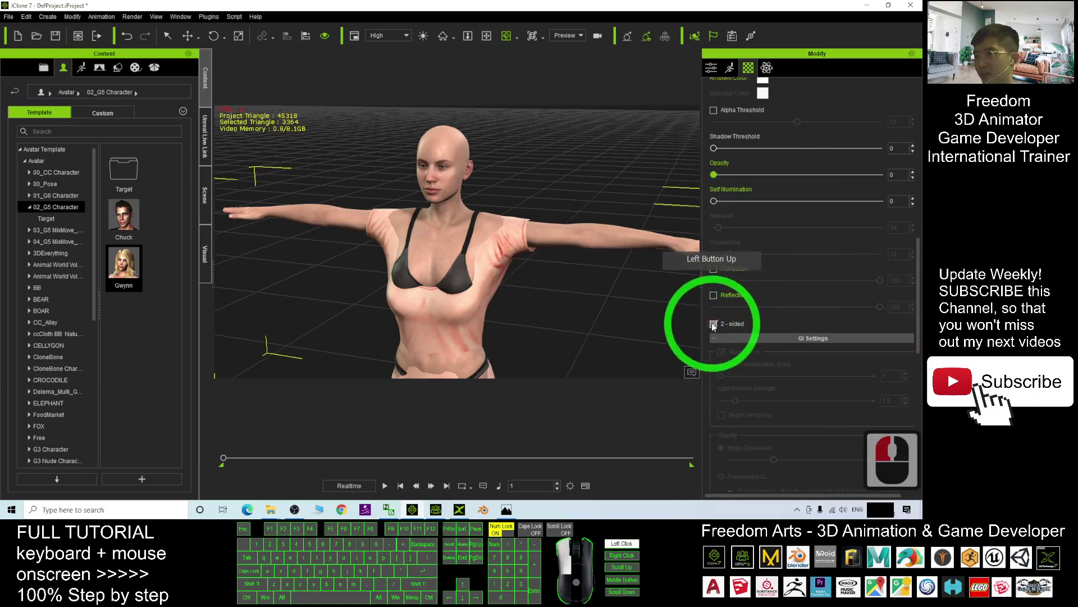
{"action": "left_click", "coordinate": [712, 324]}
Examine how the shirt fits the avatar's torso from the front and from the side.
{"action": "scroll", "coordinate": [560, 295], "scroll_direction": "down", "scroll_amount": 5}
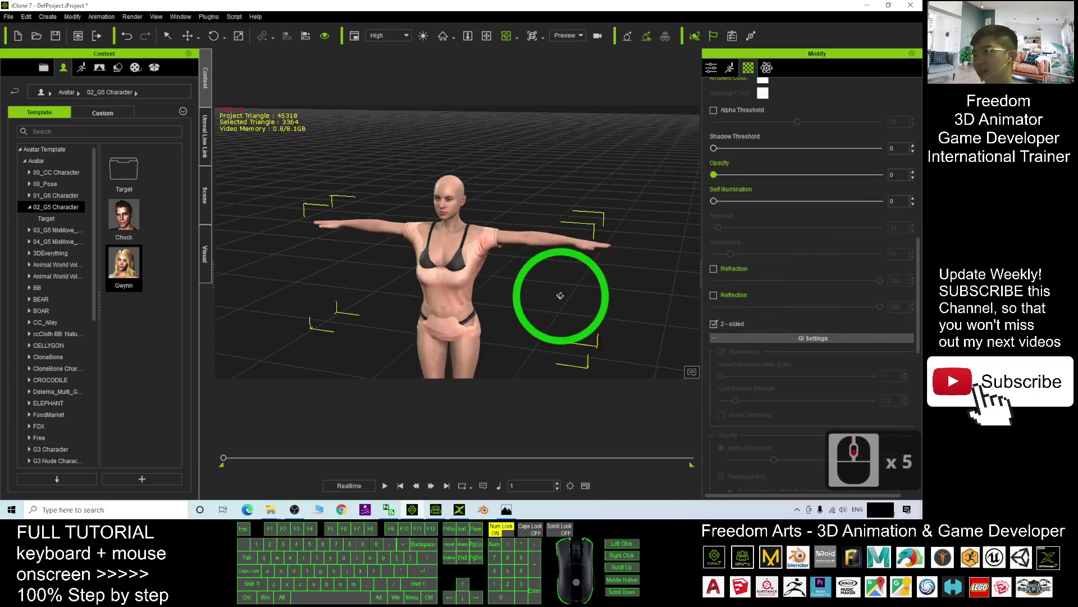
{"action": "scroll", "coordinate": [560, 295], "scroll_direction": "up", "scroll_amount": 4}
{"action": "scroll", "coordinate": [559, 295], "scroll_direction": "down", "scroll_amount": 3}
{"action": "key", "text": "c"}
{"action": "left_click_drag", "start_coordinate": [614, 296], "coordinate": [534, 223]}
{"action": "key", "text": "w"}
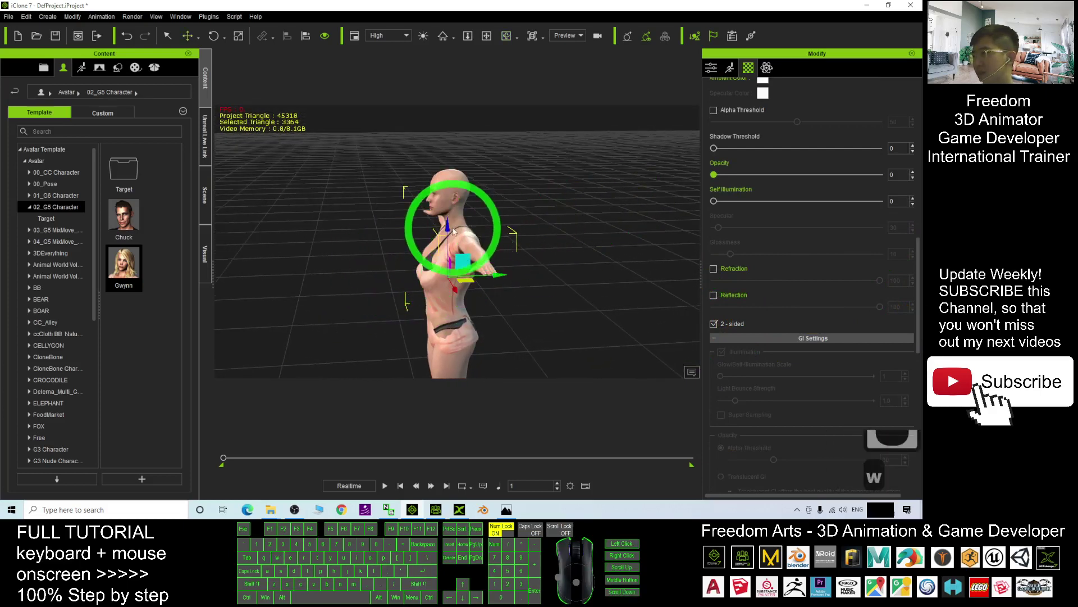
{"action": "left_click_drag", "start_coordinate": [916, 285], "coordinate": [913, 107]}
{"action": "left_click", "coordinate": [711, 68]}
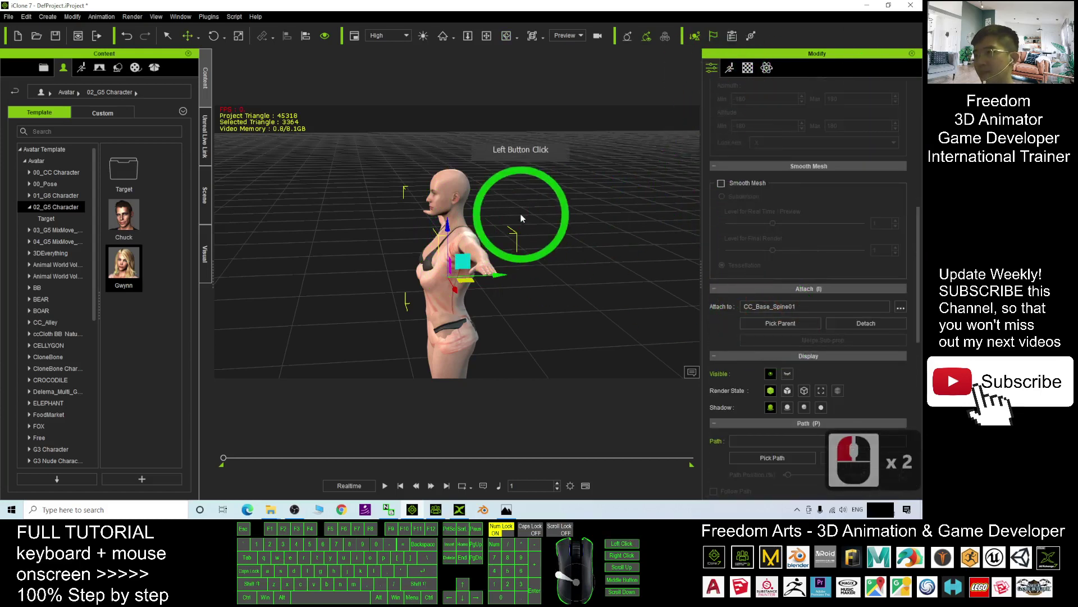
Select the CC3_Base_Plus avatar and send it with the attached shirt for editing in Character Creator.
{"action": "double_click", "coordinate": [451, 180]}
{"action": "key", "text": "c"}
{"action": "left_click_drag", "start_coordinate": [340, 198], "coordinate": [581, 196]}
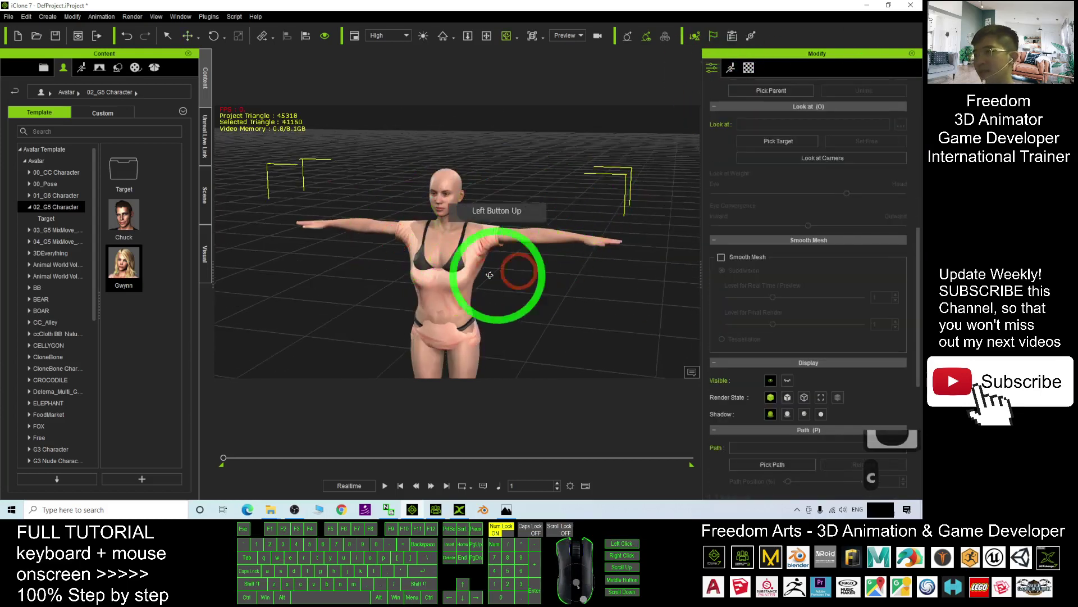
{"action": "left_click_drag", "start_coordinate": [914, 240], "coordinate": [883, 167]}
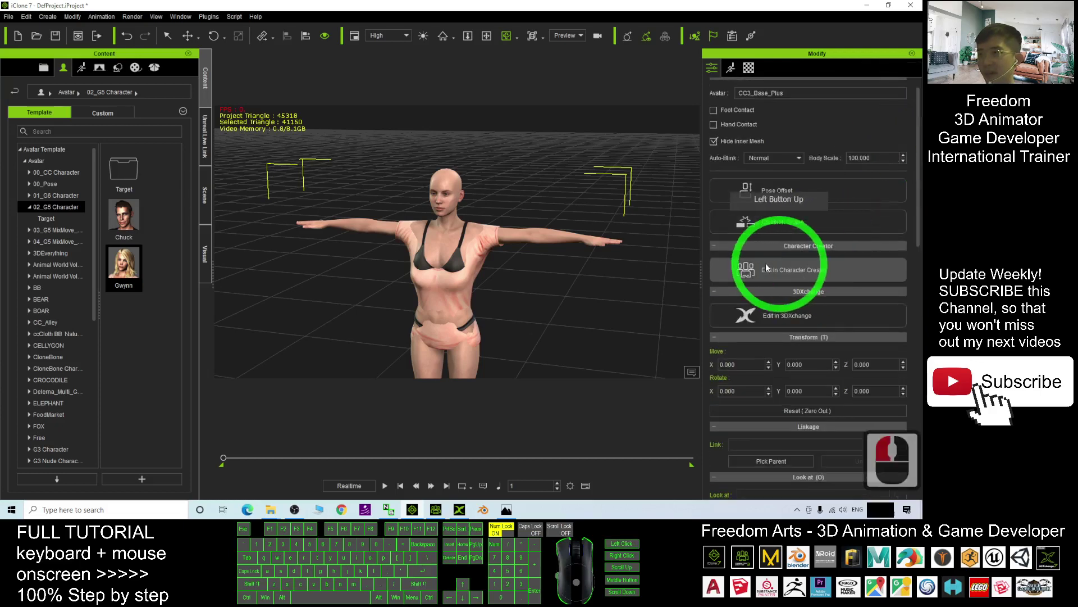
{"action": "left_click", "coordinate": [804, 284]}
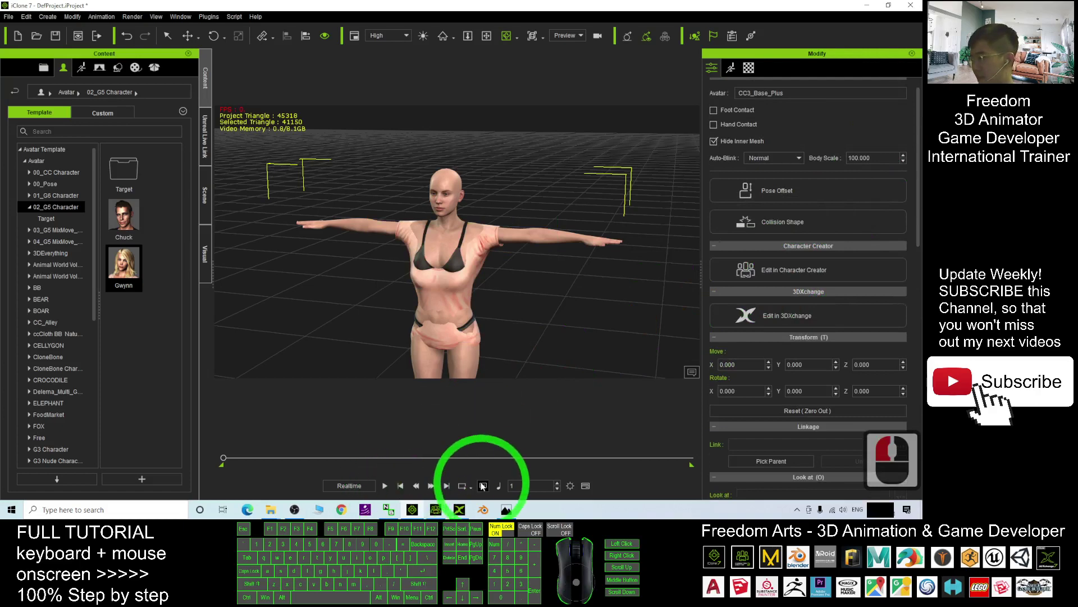
Switch to Character Creator, discard the current project without saving and apply the incoming avatar with Replace All.
{"action": "left_click", "coordinate": [435, 510]}
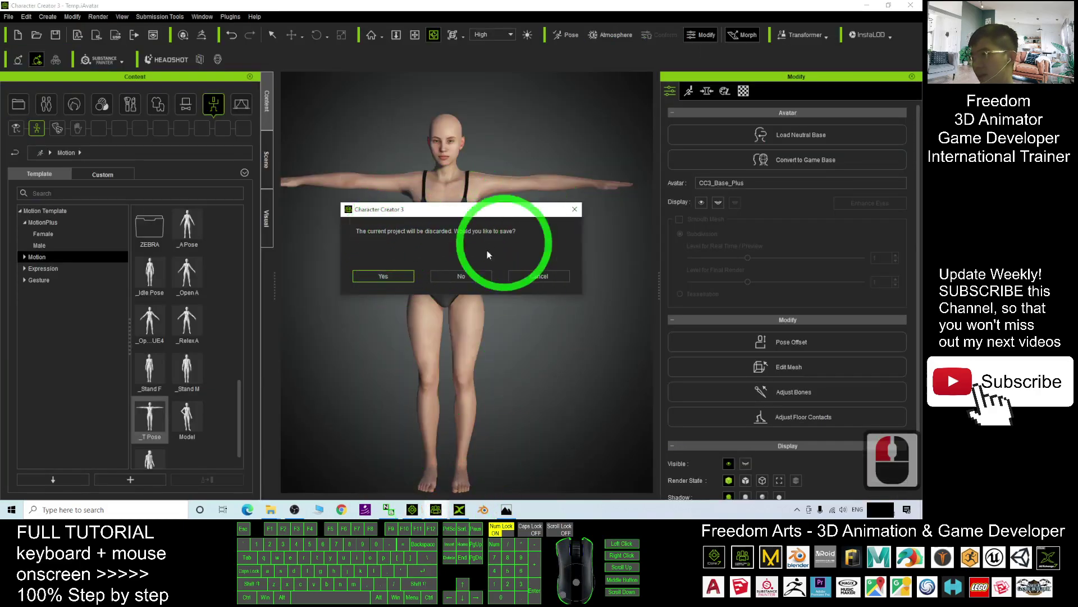
{"action": "left_click", "coordinate": [460, 275]}
{"action": "left_click", "coordinate": [389, 233]}
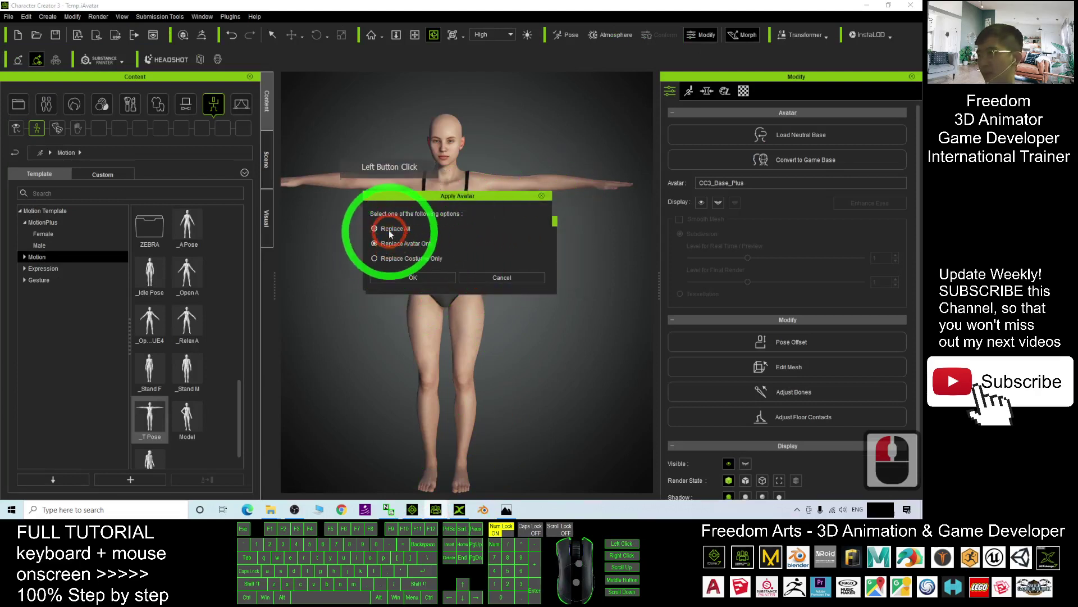
{"action": "left_click", "coordinate": [412, 278]}
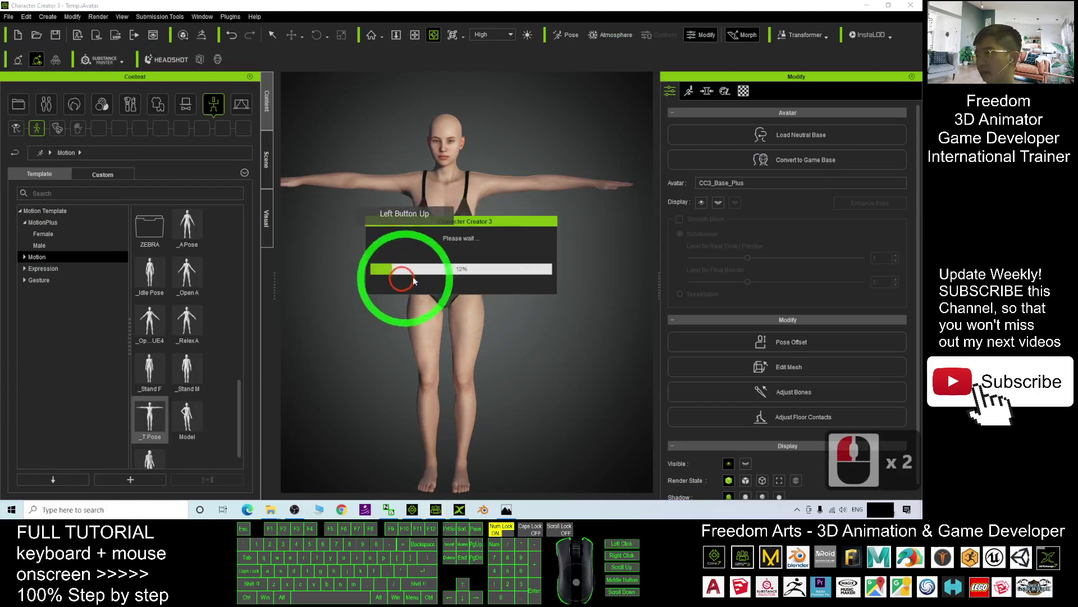
{"action": "left_click", "coordinate": [695, 227]}
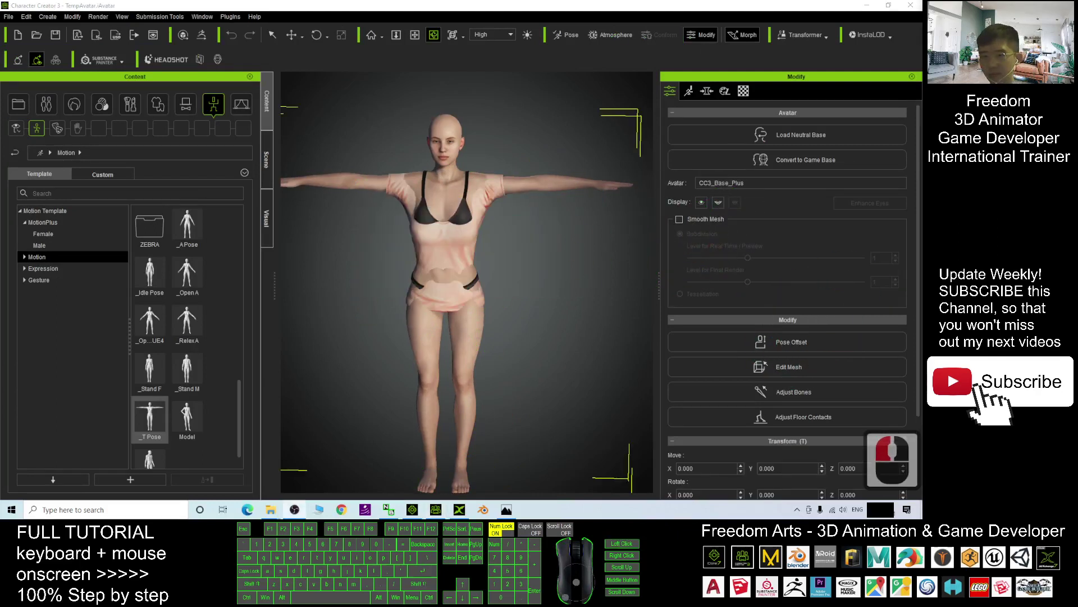
Try to open Transfer Skin Weights for Gwynn's shirt accessory on the avatar.
{"action": "left_click", "coordinate": [315, 260]}
{"action": "scroll", "coordinate": [559, 275], "scroll_direction": "down", "scroll_amount": 3}
{"action": "left_click", "coordinate": [560, 278]}
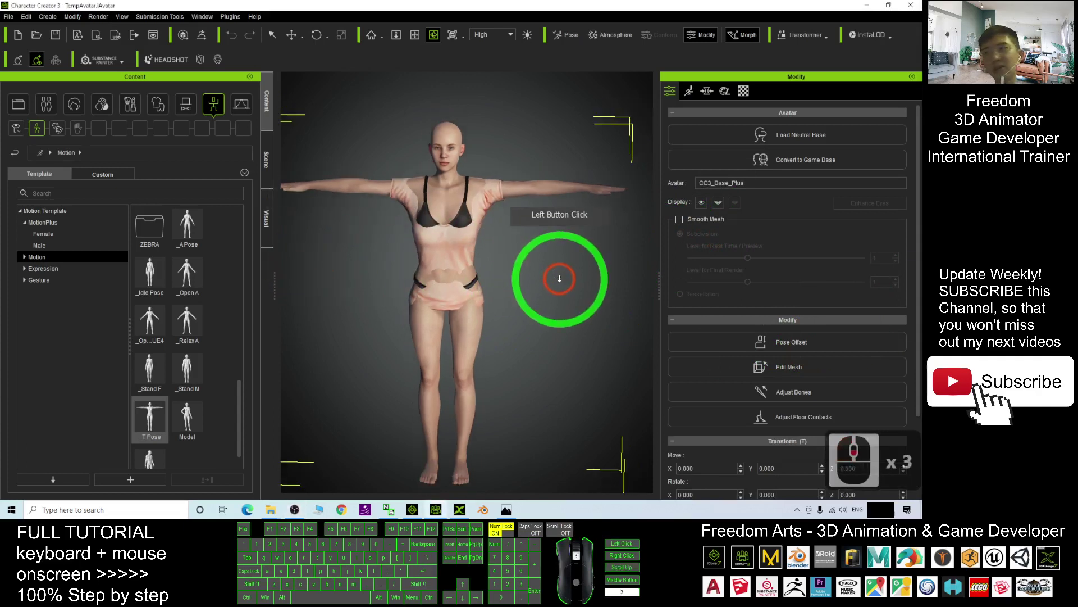
{"action": "left_click_drag", "start_coordinate": [560, 283], "coordinate": [497, 319]}
{"action": "scroll", "coordinate": [549, 241], "scroll_direction": "up", "scroll_amount": 13}
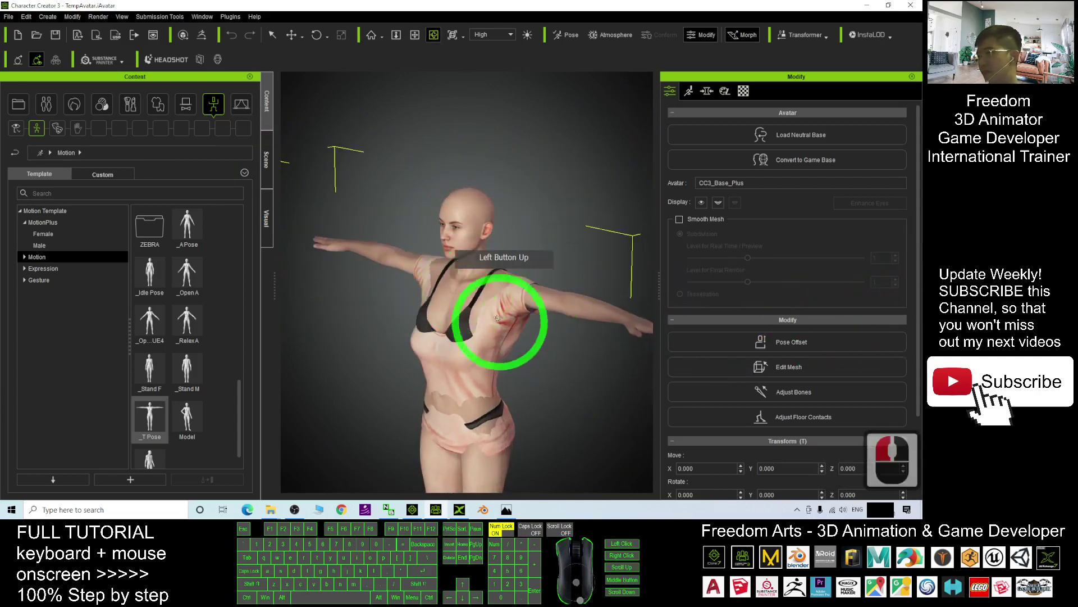
{"action": "key", "text": "q"}
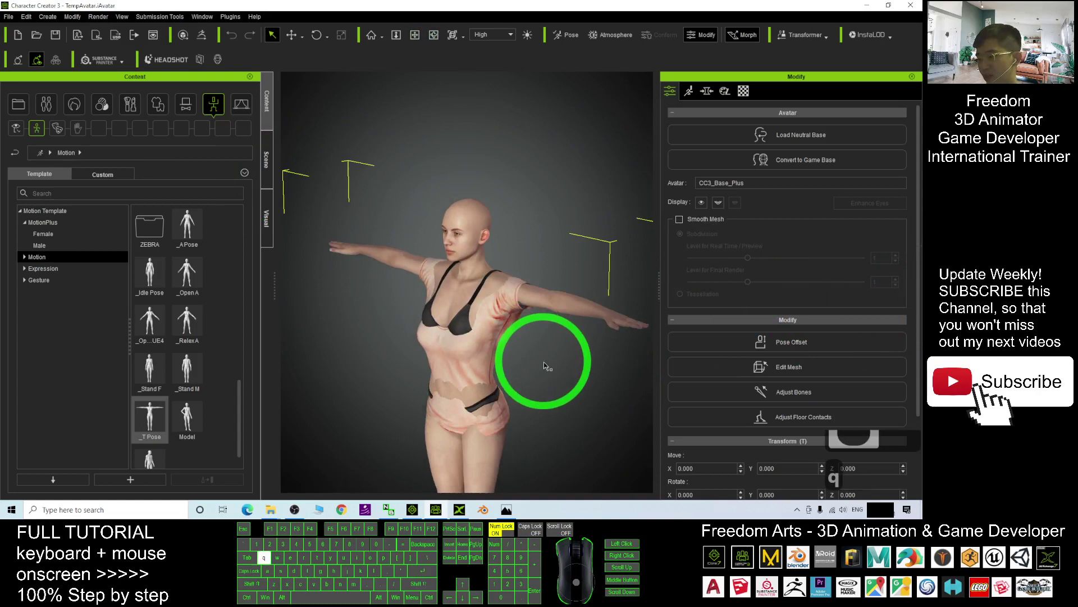
{"action": "double_click", "coordinate": [473, 336]}
{"action": "scroll", "coordinate": [503, 347], "scroll_direction": "up", "scroll_amount": 5}
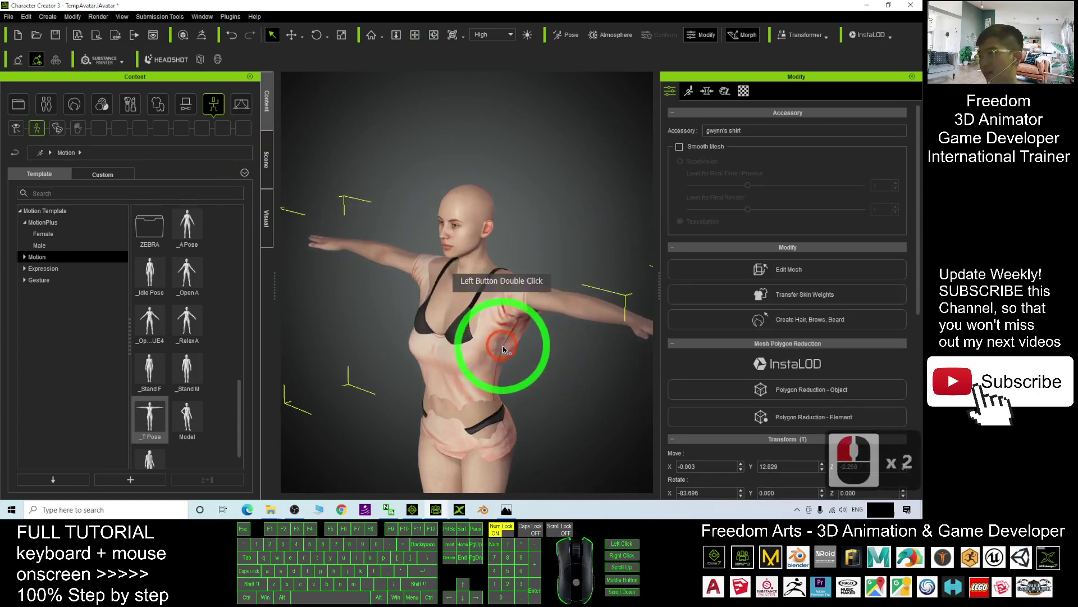
{"action": "key", "text": "x"}
{"action": "left_click_drag", "start_coordinate": [503, 347], "coordinate": [547, 320]}
{"action": "key", "text": "c"}
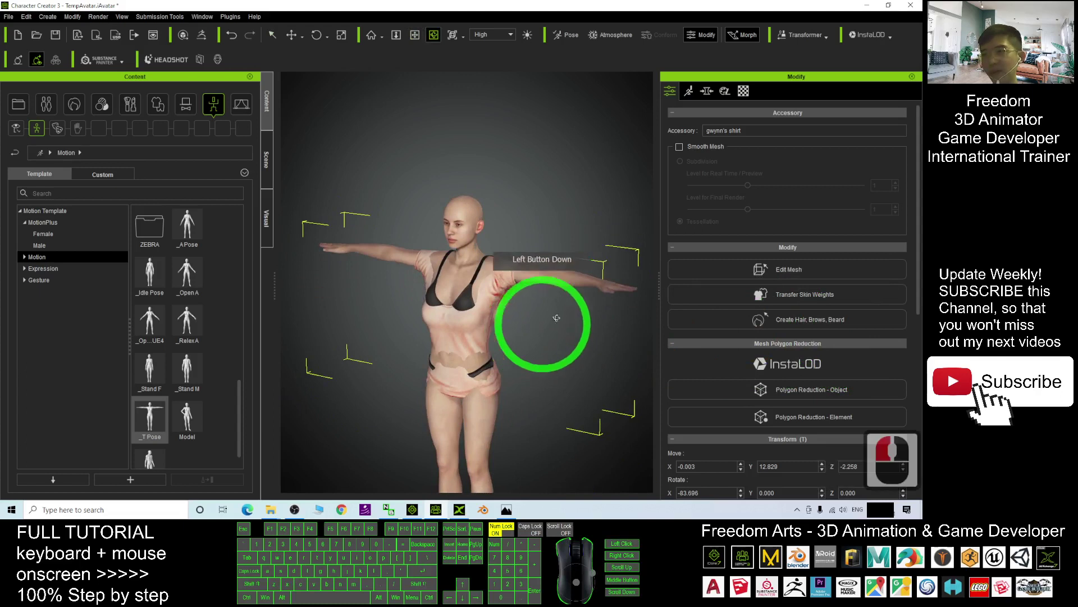
{"action": "left_click", "coordinate": [797, 297]}
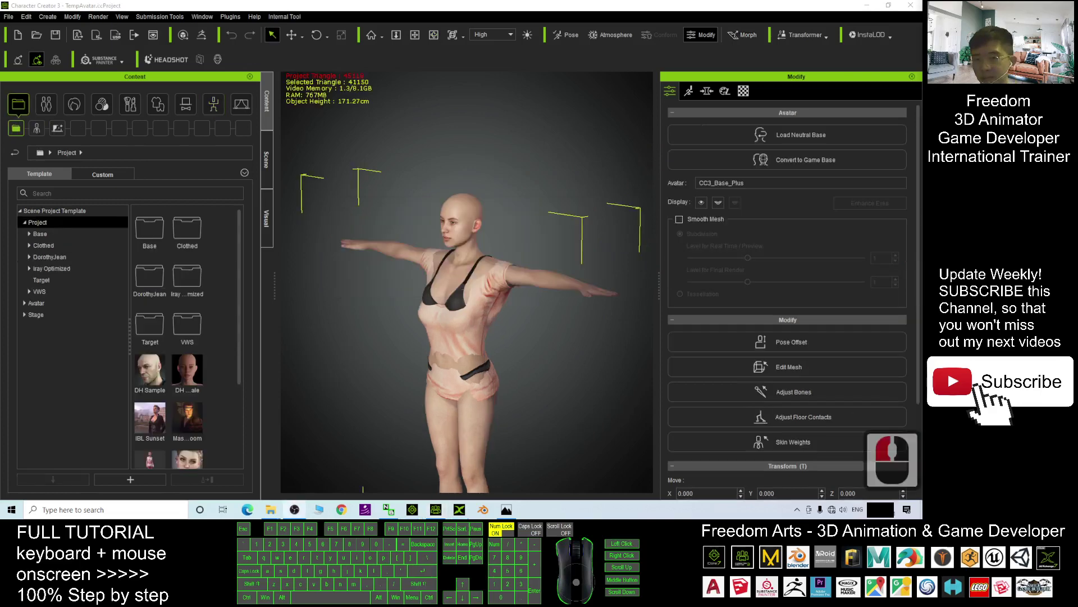
Select Gwynn's shirt in the TempAvatar project and open Transfer Skin Weights, keeping the dialog clear of the avatar.
{"action": "left_click", "coordinate": [474, 250]}
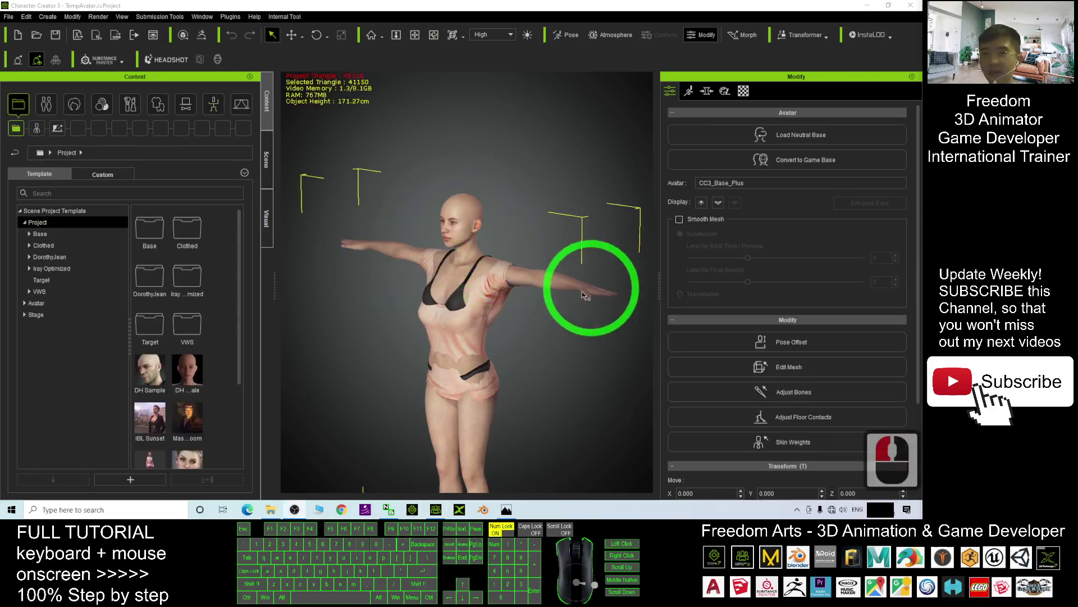
{"action": "scroll", "coordinate": [505, 334], "scroll_direction": "up", "scroll_amount": 3}
{"action": "left_click", "coordinate": [557, 368]}
{"action": "scroll", "coordinate": [557, 368], "scroll_direction": "up", "scroll_amount": 3}
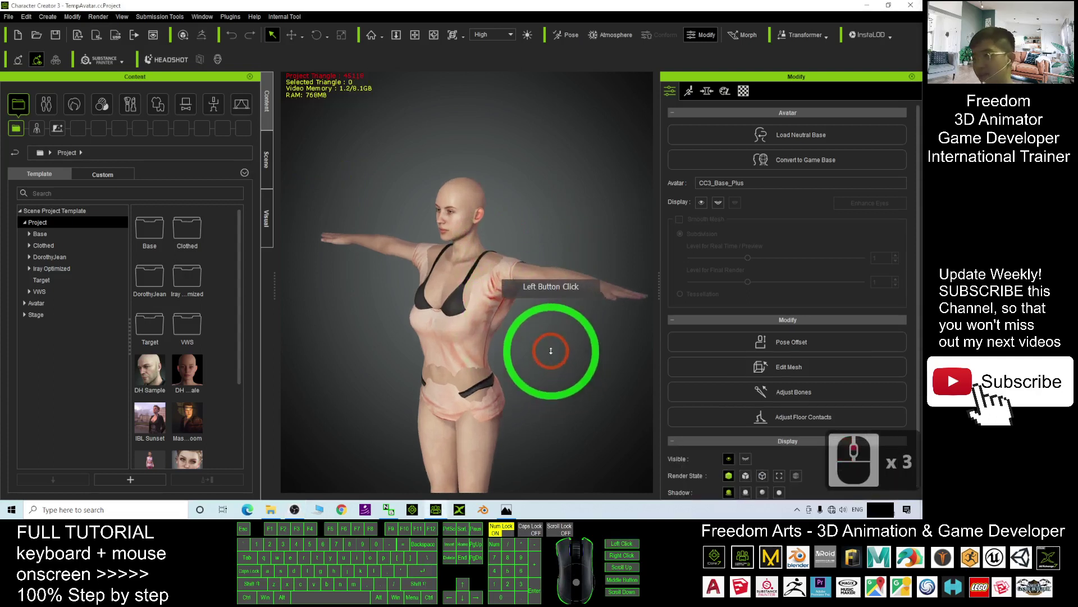
{"action": "scroll", "coordinate": [552, 365], "scroll_direction": "down", "scroll_amount": 3}
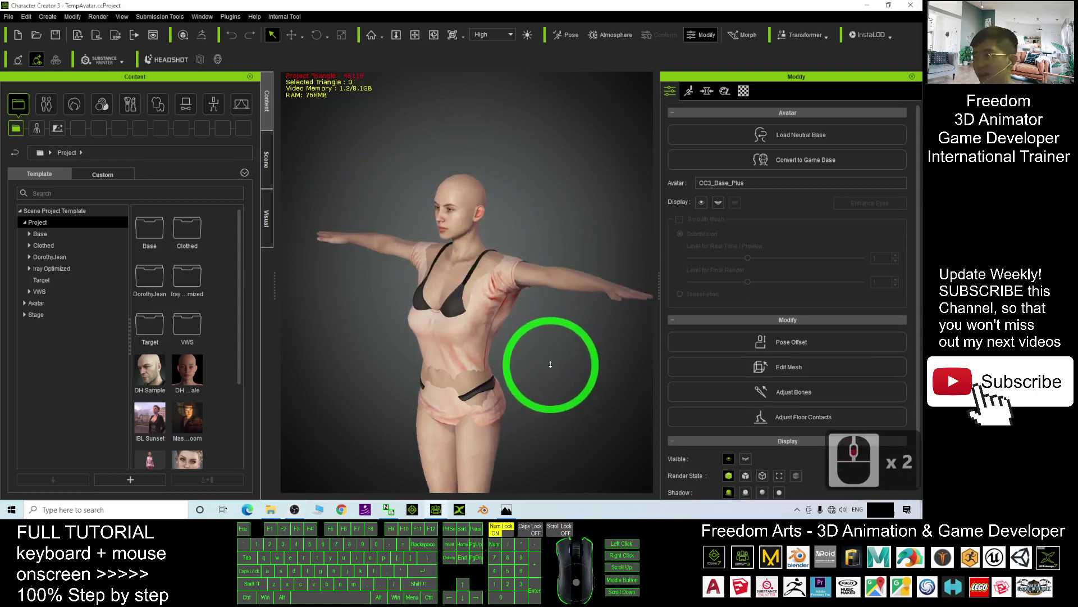
{"action": "key", "text": "x"}
{"action": "mouse_move", "coordinate": [552, 366]}
{"action": "left_mouse_down"}
{"action": "mouse_move", "coordinate": [550, 347]}
{"action": "mouse_move", "coordinate": [562, 354]}
{"action": "mouse_move", "coordinate": [554, 354]}
{"action": "left_mouse_up"}
{"action": "key", "text": "c"}
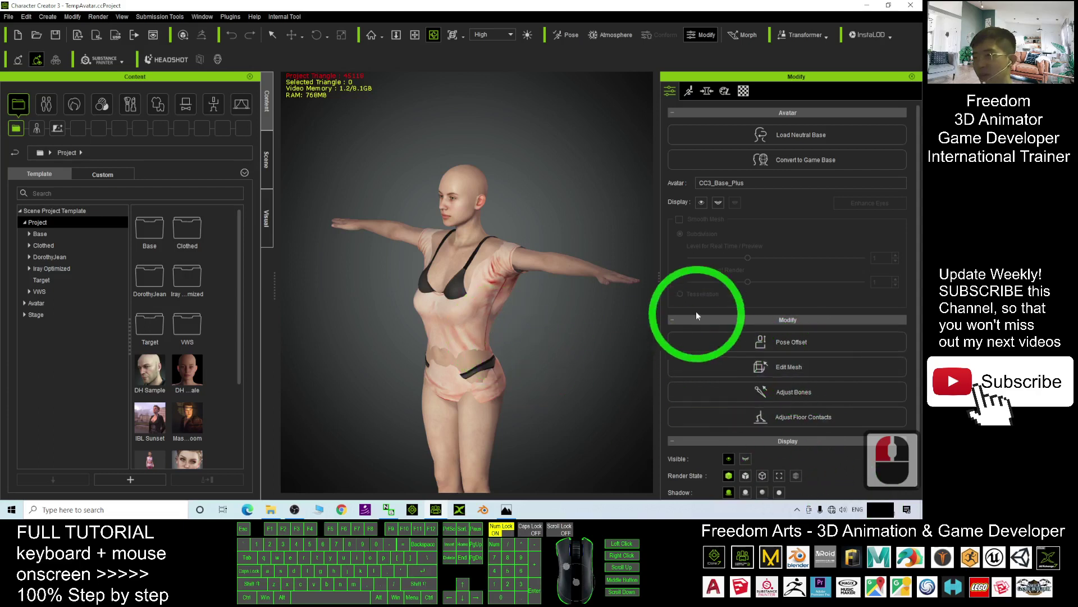
{"action": "double_click", "coordinate": [476, 316]}
{"action": "key", "text": "q"}
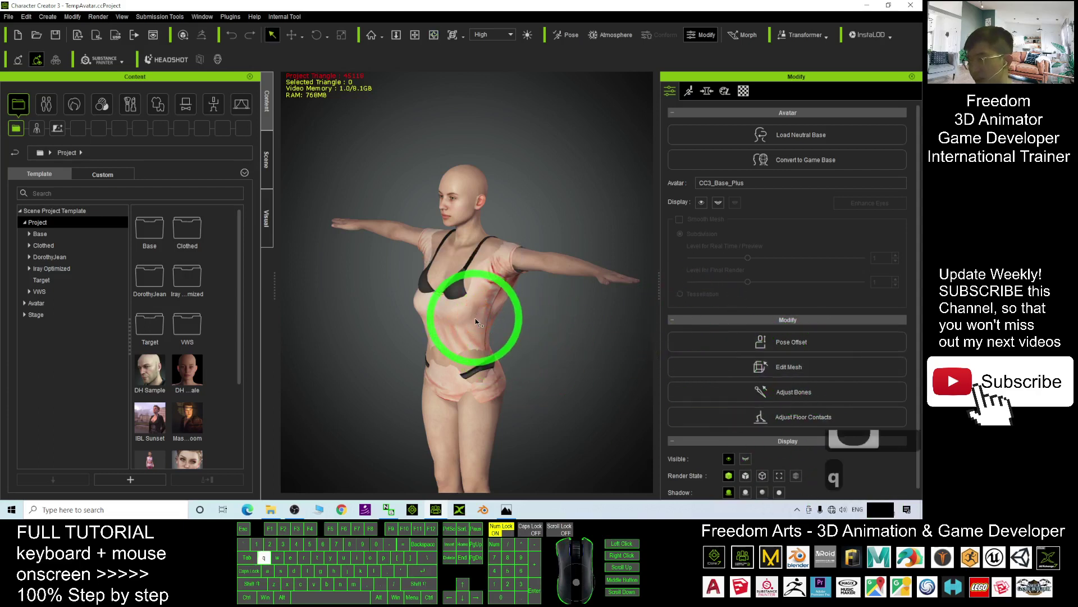
{"action": "double_click", "coordinate": [475, 308]}
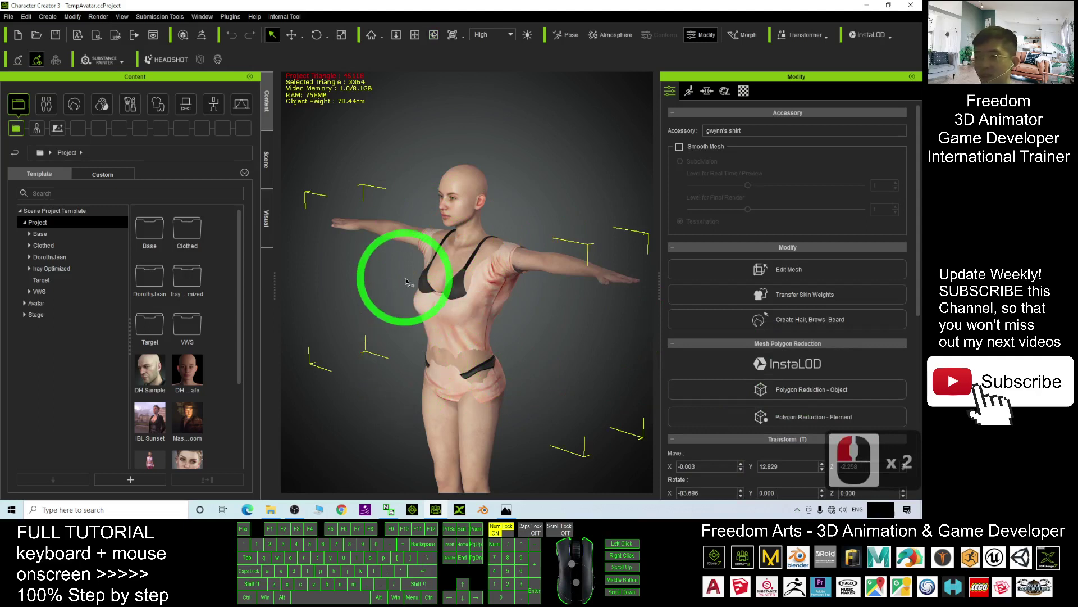
{"action": "left_click", "coordinate": [810, 297]}
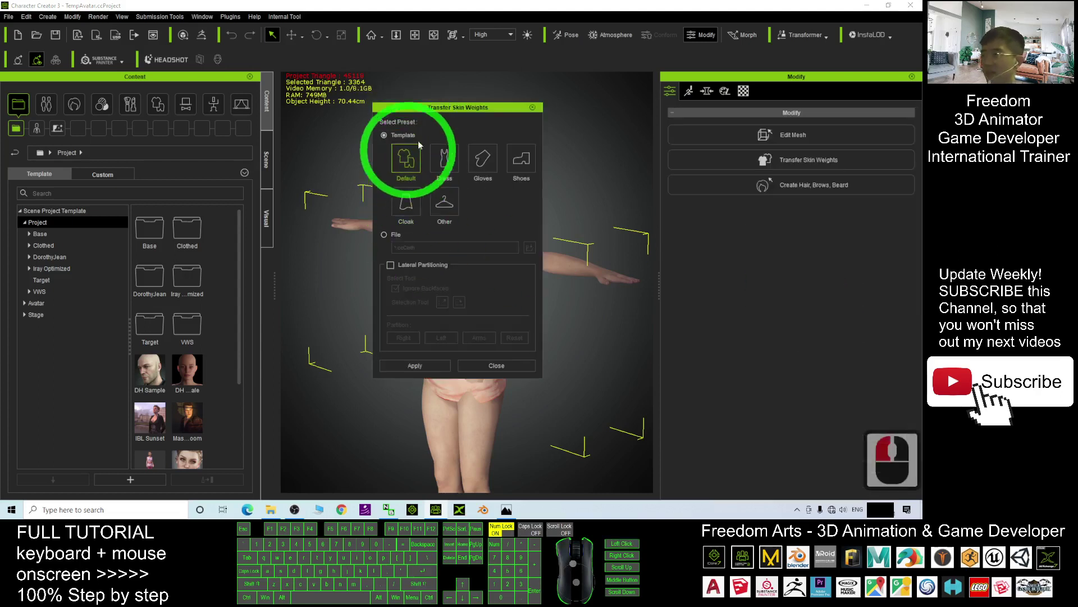
{"action": "left_click_drag", "start_coordinate": [452, 107], "coordinate": [724, 175]}
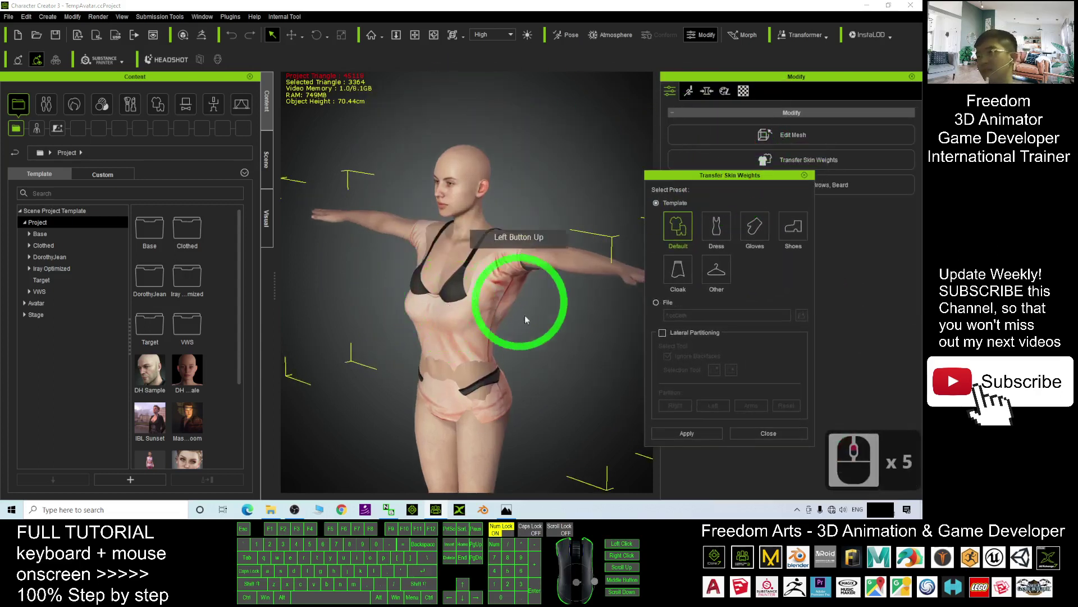
Transfer skin weights to Gwynn's shirt using the Default template preset, and close the dialog.
{"action": "scroll", "coordinate": [494, 324], "scroll_direction": "up", "scroll_amount": 3}
{"action": "scroll", "coordinate": [506, 340], "scroll_direction": "down", "scroll_amount": 1}
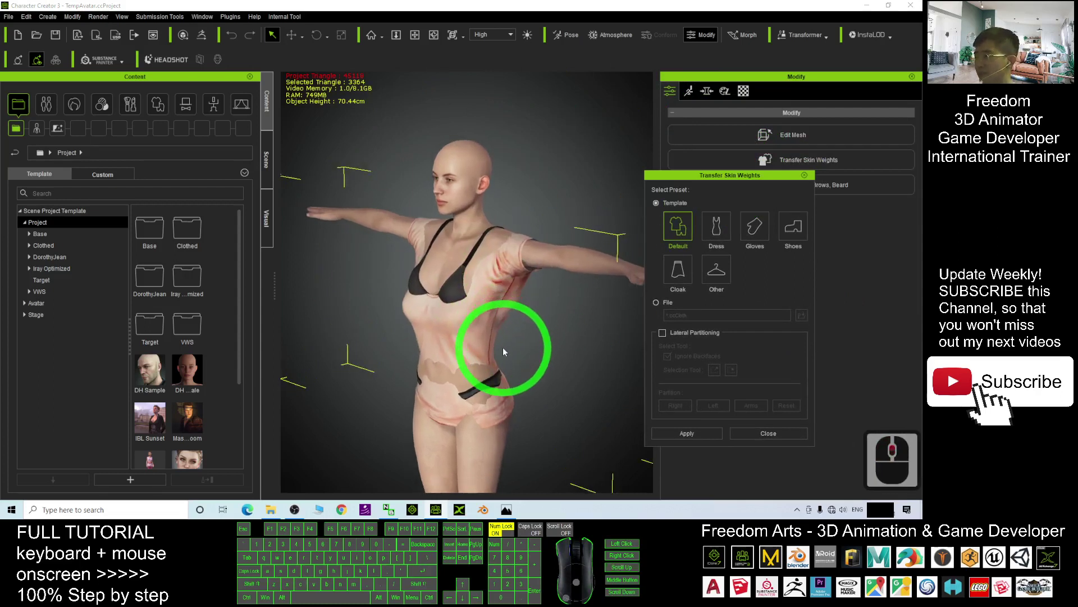
{"action": "scroll", "coordinate": [503, 349], "scroll_direction": "up", "scroll_amount": 1}
{"action": "scroll", "coordinate": [500, 352], "scroll_direction": "down", "scroll_amount": 1}
{"action": "key", "text": "x"}
{"action": "left_click_drag", "start_coordinate": [482, 337], "coordinate": [471, 336]}
{"action": "key", "text": "c"}
{"action": "left_click_drag", "start_coordinate": [471, 337], "coordinate": [505, 336]}
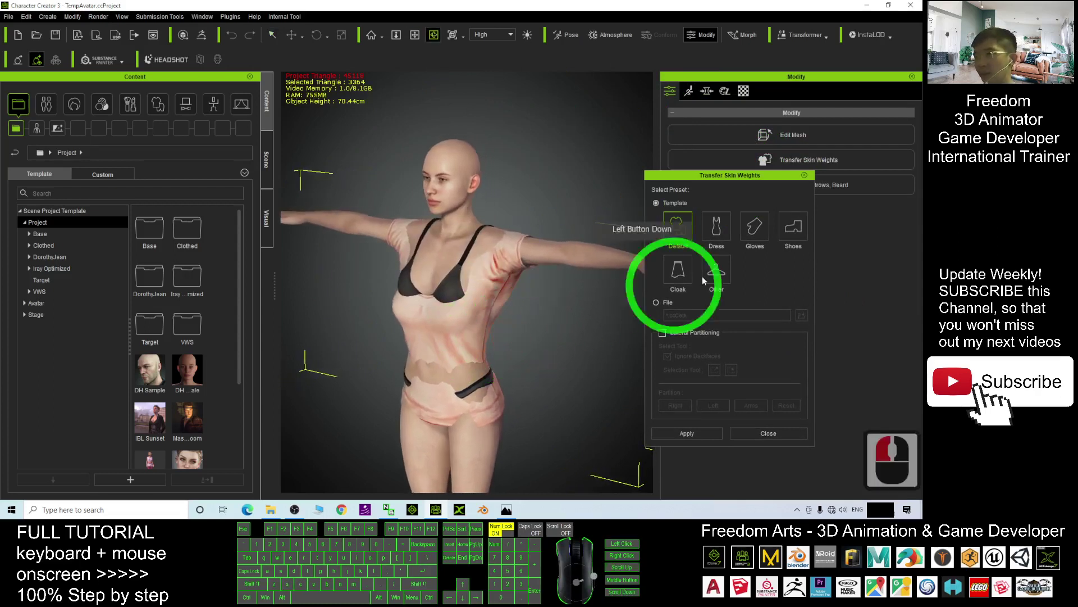
{"action": "left_click", "coordinate": [714, 223]}
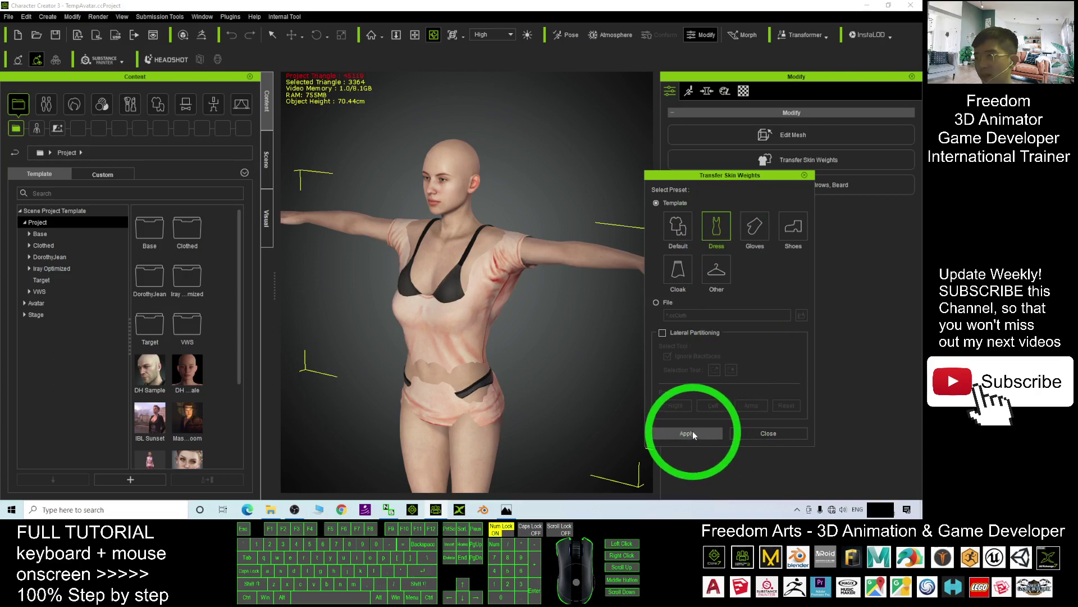
{"action": "left_click", "coordinate": [677, 224]}
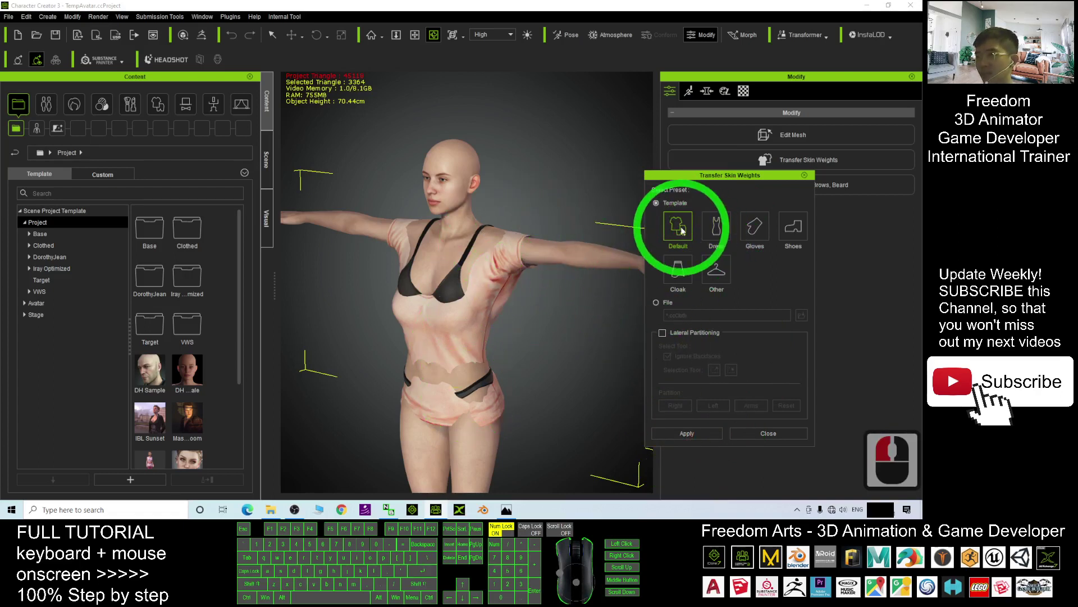
{"action": "left_click", "coordinate": [687, 434]}
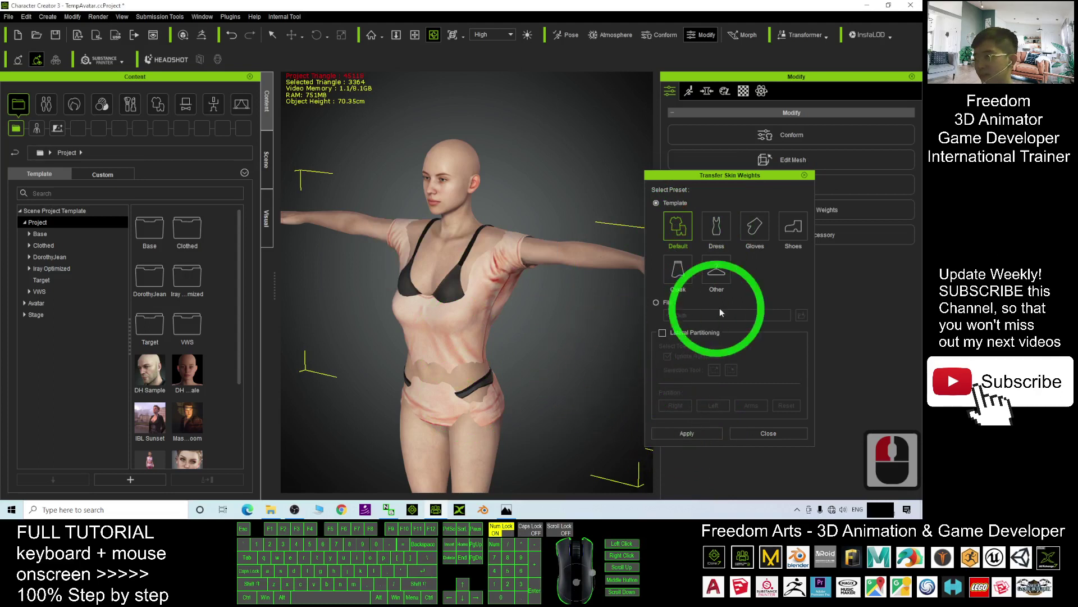
{"action": "left_click", "coordinate": [769, 433]}
Select Gwynn's shirt, open it in Edit Mesh and switch to Sculpt mode.
{"action": "left_click", "coordinate": [433, 337]}
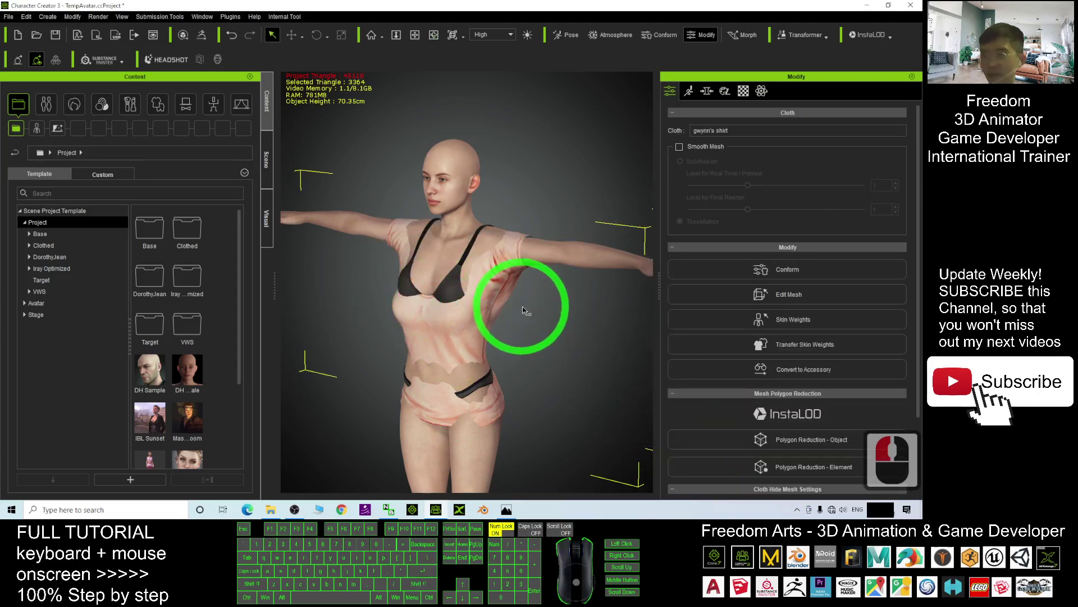
{"action": "left_click", "coordinate": [770, 296]}
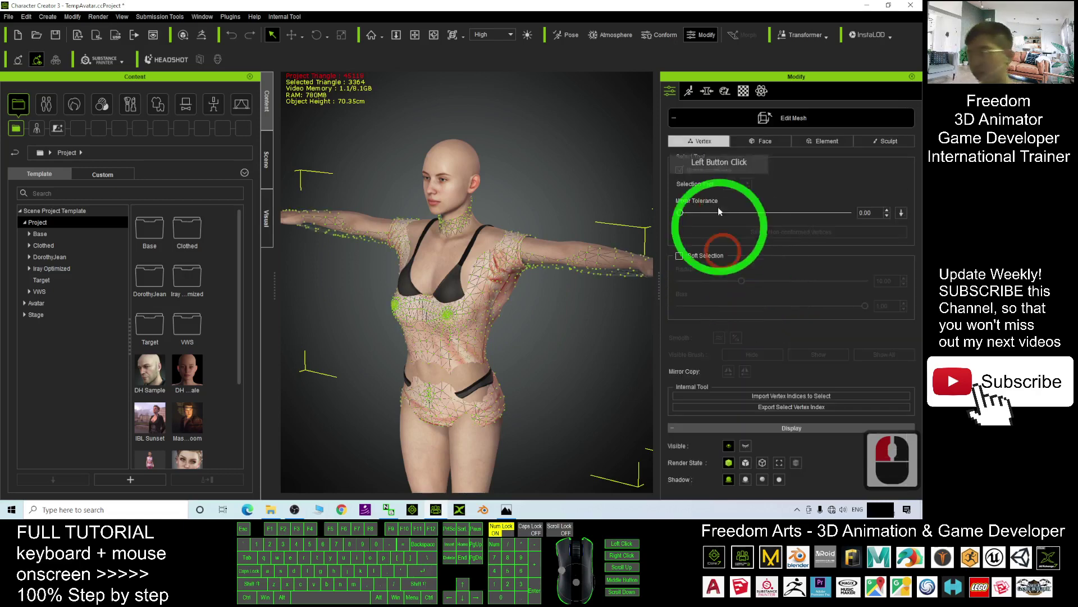
{"action": "left_click", "coordinate": [877, 142]}
{"action": "scroll", "coordinate": [517, 349], "scroll_direction": "up", "scroll_amount": 3}
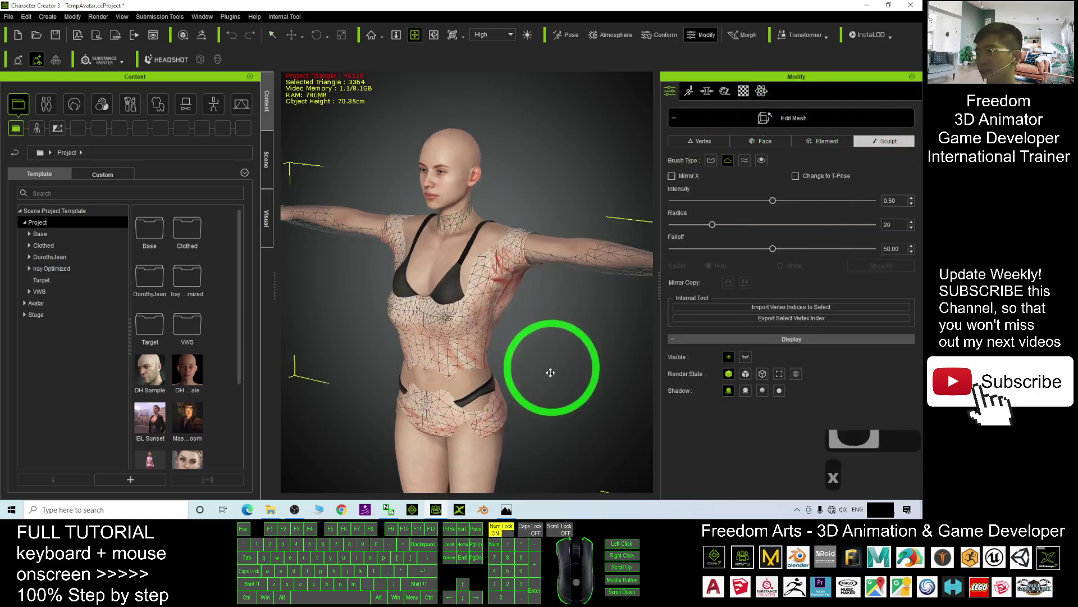
{"action": "left_click_drag", "start_coordinate": [550, 373], "coordinate": [551, 353]}
{"action": "left_click", "coordinate": [888, 144]}
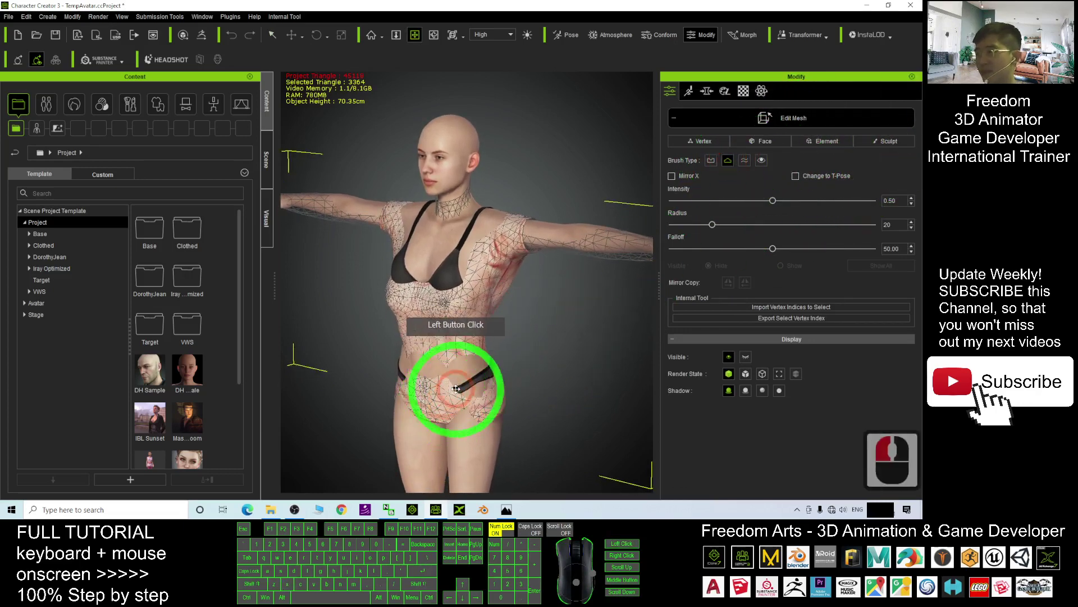
Set the sculpt brush radius to 46 and push the shirt mesh out over the underwear at the front of the avatar's left hip.
{"action": "mouse_move", "coordinate": [471, 374]}
{"action": "left_mouse_down"}
{"action": "mouse_move", "coordinate": [535, 267]}
{"action": "mouse_move", "coordinate": [471, 350]}
{"action": "mouse_move", "coordinate": [474, 375]}
{"action": "left_mouse_up"}
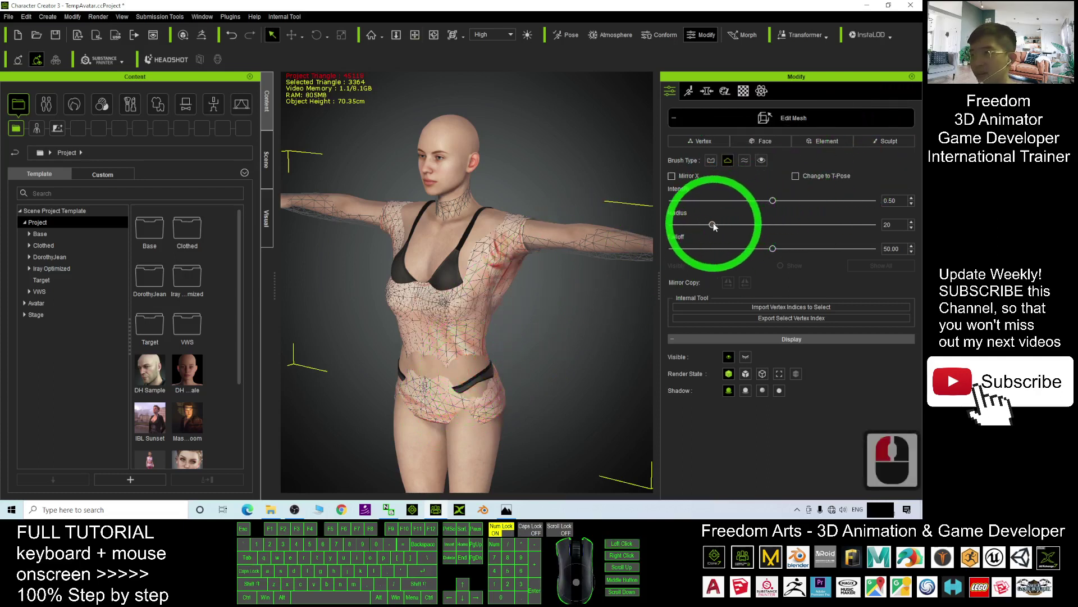
{"action": "left_click_drag", "start_coordinate": [713, 226], "coordinate": [764, 225]}
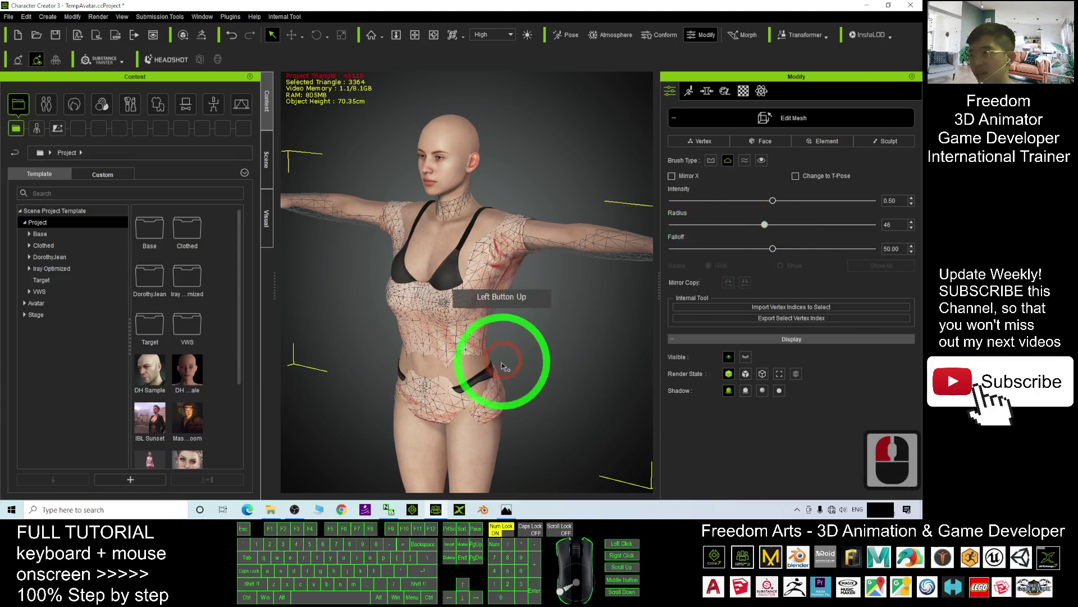
{"action": "double_click", "coordinate": [470, 372]}
{"action": "left_click", "coordinate": [468, 376]}
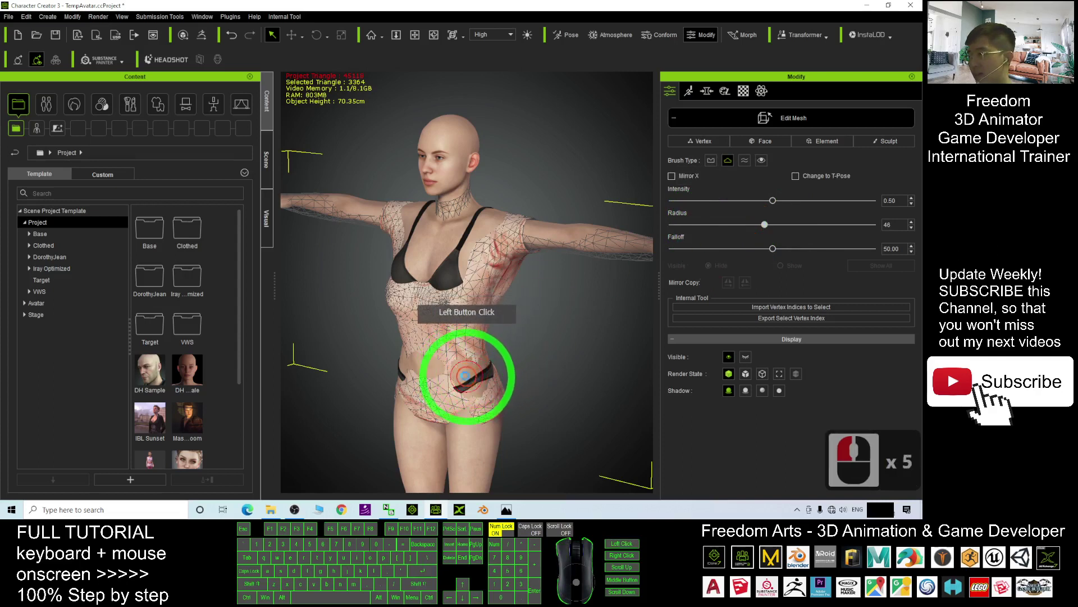
{"action": "left_click_drag", "start_coordinate": [467, 376], "coordinate": [479, 376]}
{"action": "left_click", "coordinate": [471, 380]}
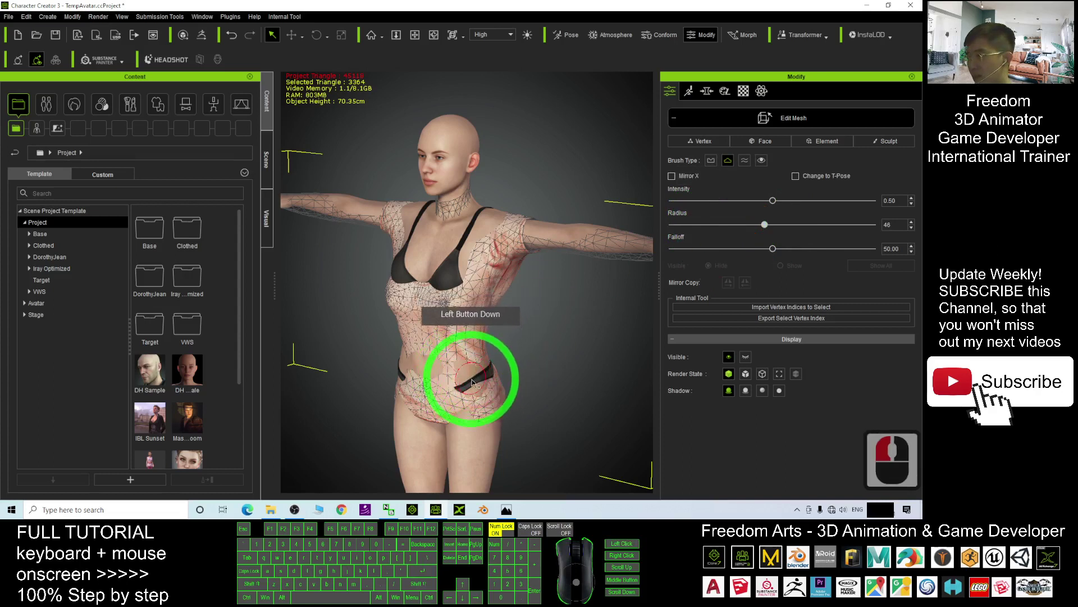
{"action": "left_click", "coordinate": [471, 379]}
{"action": "left_click", "coordinate": [479, 380]}
{"action": "left_click", "coordinate": [473, 376]}
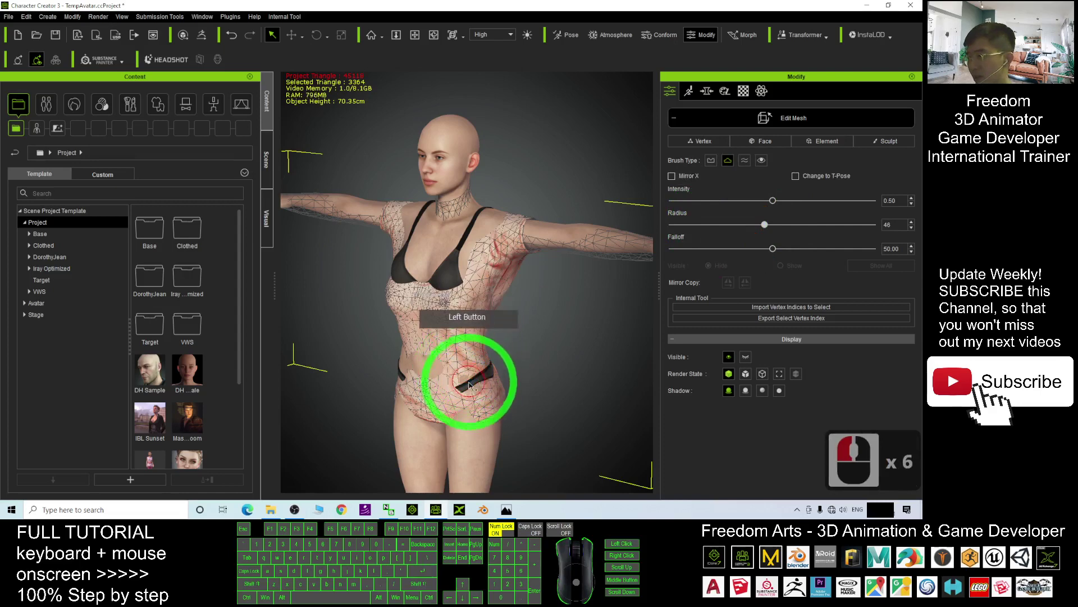
{"action": "left_click", "coordinate": [475, 383]}
{"action": "left_click", "coordinate": [476, 387]}
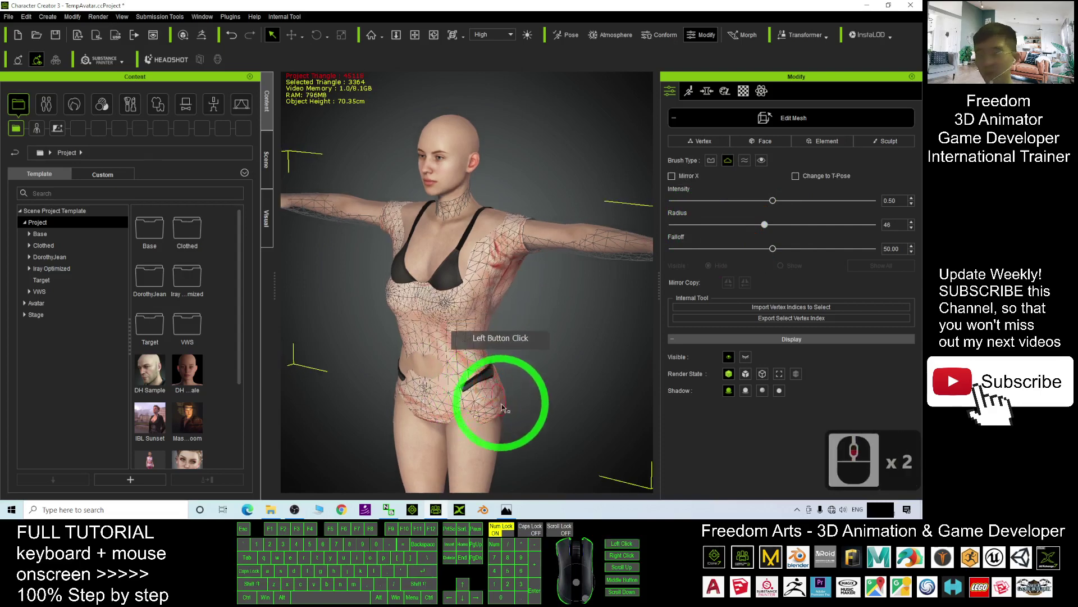
Sculpt the shirt outward along the side of the avatar's left hip to cover the underwear strap.
{"action": "mouse_move", "coordinate": [505, 436]}
{"action": "left_mouse_down"}
{"action": "mouse_move", "coordinate": [602, 414]}
{"action": "mouse_move", "coordinate": [412, 365]}
{"action": "mouse_move", "coordinate": [351, 368]}
{"action": "mouse_move", "coordinate": [402, 382]}
{"action": "left_mouse_up"}
{"action": "key", "text": "q"}
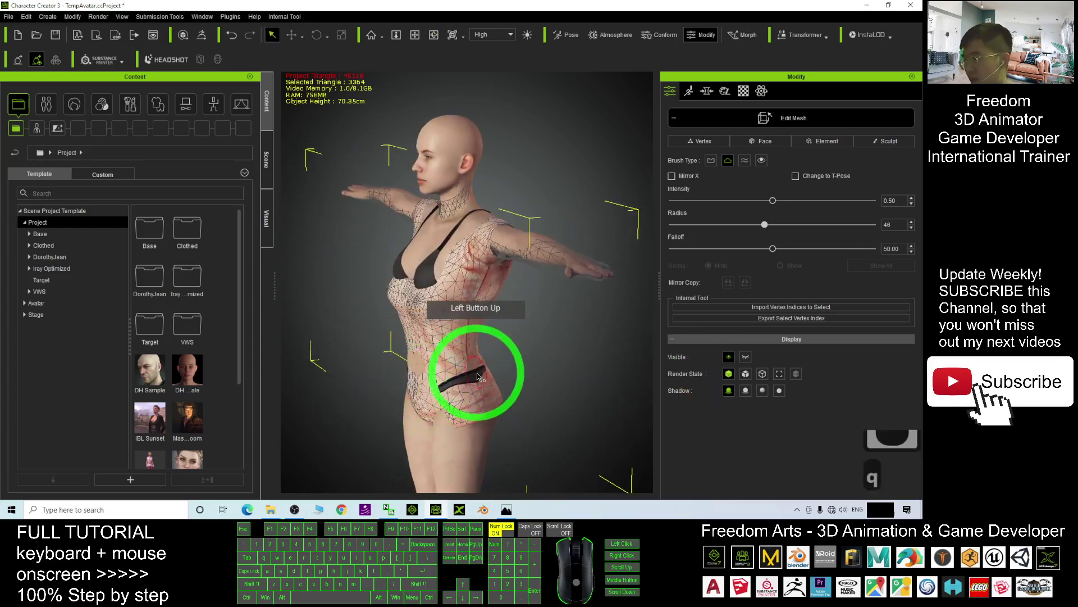
{"action": "left_click", "coordinate": [457, 381]}
{"action": "left_click", "coordinate": [453, 383]}
{"action": "left_click", "coordinate": [448, 386]}
{"action": "left_click", "coordinate": [443, 388]}
{"action": "left_click", "coordinate": [470, 378]}
{"action": "left_click", "coordinate": [467, 374]}
{"action": "left_click", "coordinate": [467, 374]}
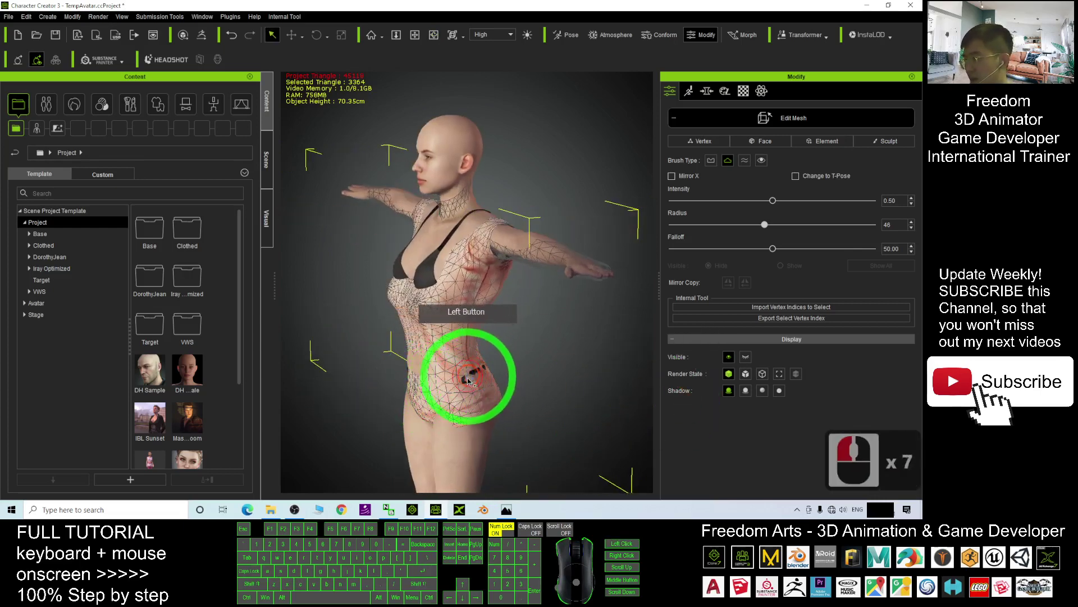
{"action": "left_click", "coordinate": [475, 375]}
{"action": "left_click", "coordinate": [487, 365]}
Sculpt the shirt's lower hem outward around the avatar's left hip and upper thigh.
{"action": "scroll", "coordinate": [450, 362], "scroll_direction": "down", "scroll_amount": 4}
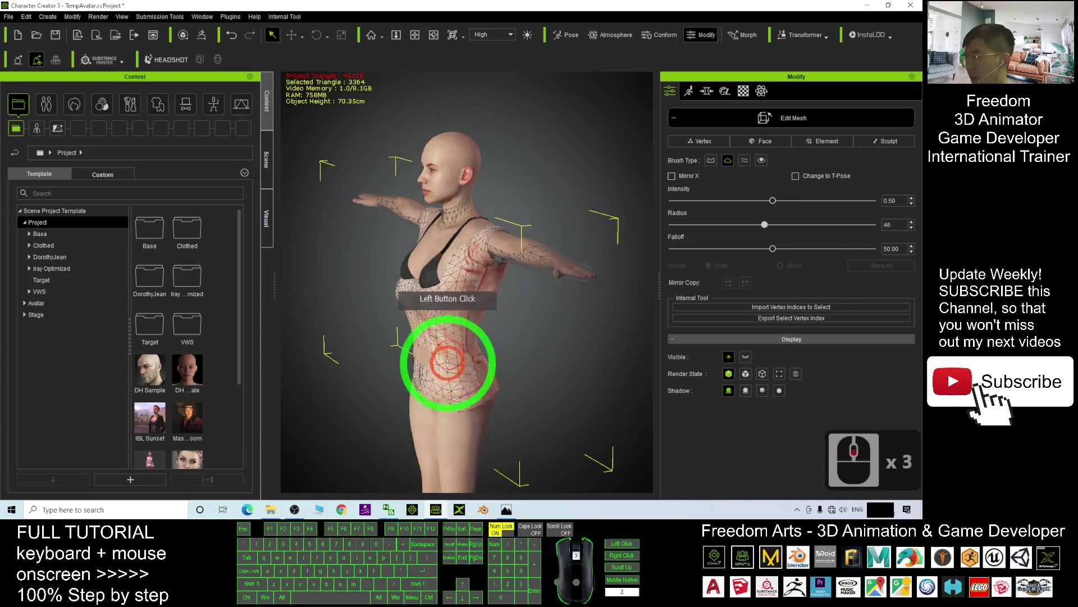
{"action": "scroll", "coordinate": [441, 396], "scroll_direction": "up", "scroll_amount": 1}
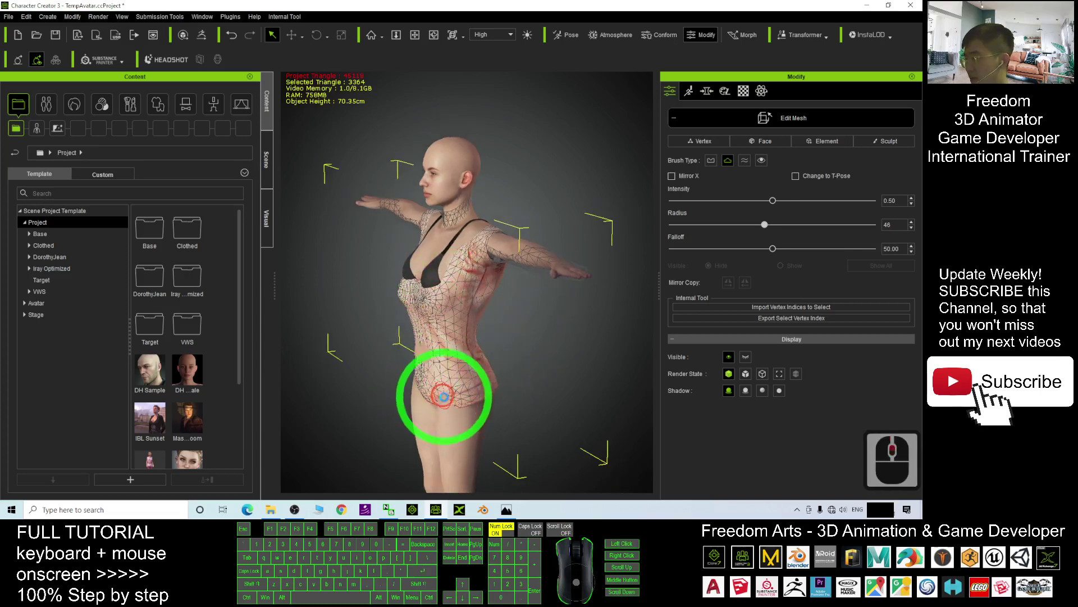
{"action": "left_click", "coordinate": [447, 404]}
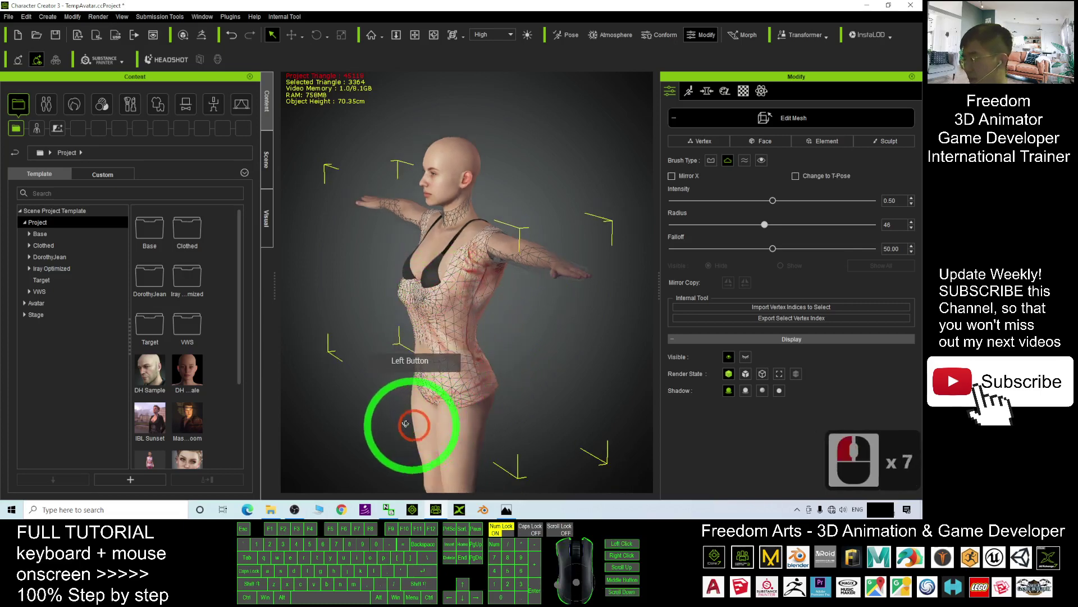
{"action": "left_click_drag", "start_coordinate": [405, 423], "coordinate": [465, 418]}
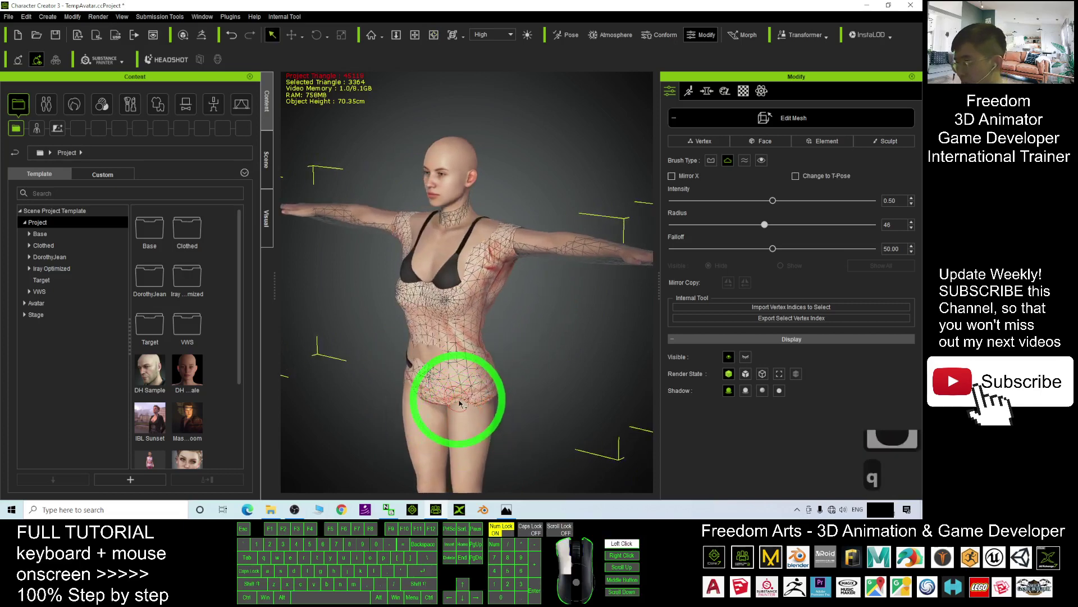
{"action": "left_click", "coordinate": [467, 408]}
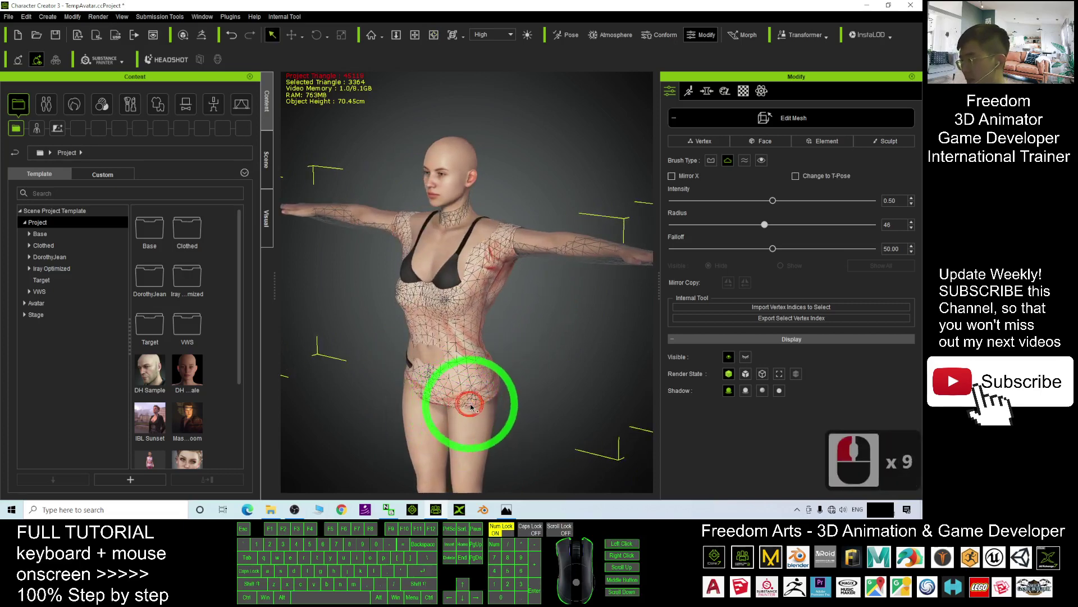
Turn on the auxiliary light and sculpt the shirt outward over the underwear at the side of the avatar's right hip.
{"action": "key", "text": "q"}
{"action": "mouse_move", "coordinate": [390, 425]}
{"action": "left_mouse_down"}
{"action": "mouse_move", "coordinate": [643, 393]}
{"action": "mouse_move", "coordinate": [470, 360]}
{"action": "mouse_move", "coordinate": [480, 355]}
{"action": "mouse_move", "coordinate": [345, 399]}
{"action": "mouse_move", "coordinate": [532, 380]}
{"action": "mouse_move", "coordinate": [520, 17]}
{"action": "left_mouse_up"}
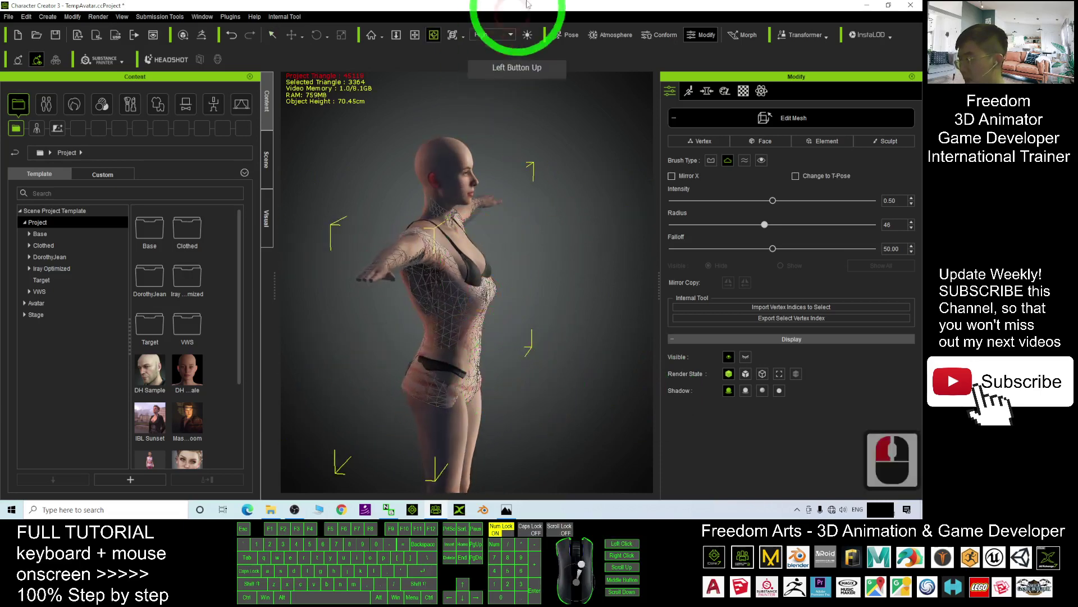
{"action": "left_click", "coordinate": [528, 35]}
{"action": "left_click", "coordinate": [453, 331]}
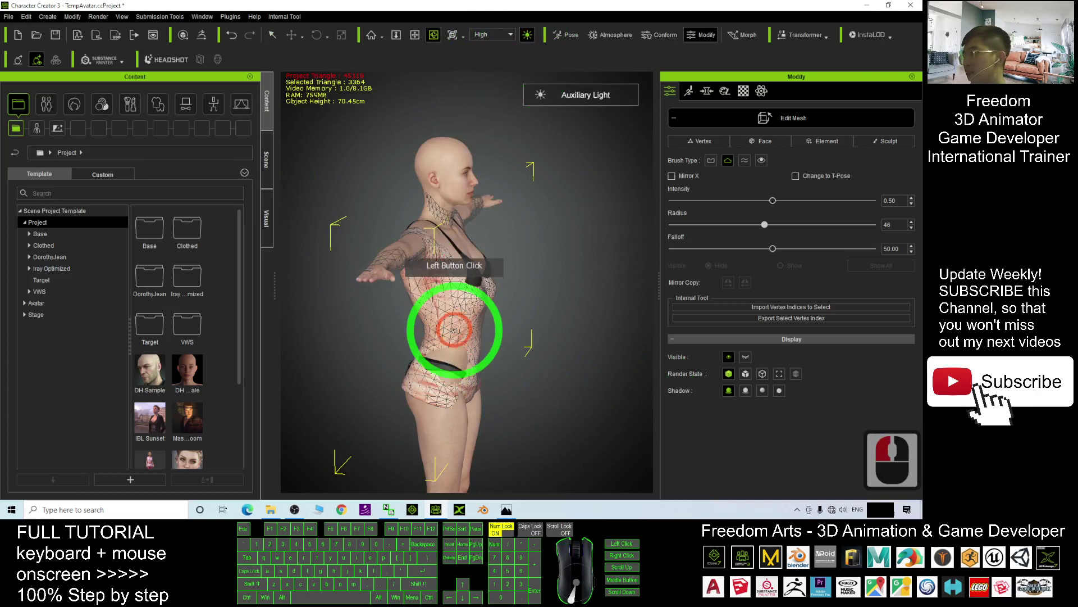
{"action": "left_click_drag", "start_coordinate": [455, 360], "coordinate": [437, 364]}
{"action": "left_click", "coordinate": [460, 371]}
{"action": "left_click", "coordinate": [458, 368]}
{"action": "left_click", "coordinate": [456, 365]}
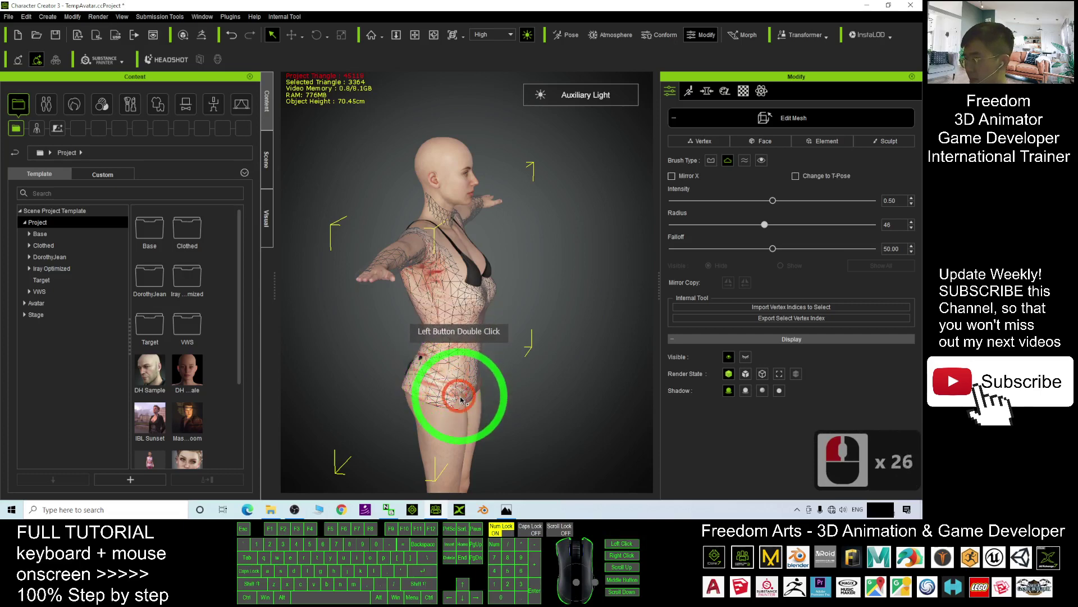
Sculpt the shirt's front hem outward at the avatar's right hip and upper thigh.
{"action": "key", "text": "c"}
{"action": "left_click_drag", "start_coordinate": [551, 387], "coordinate": [437, 401]}
{"action": "key", "text": "q"}
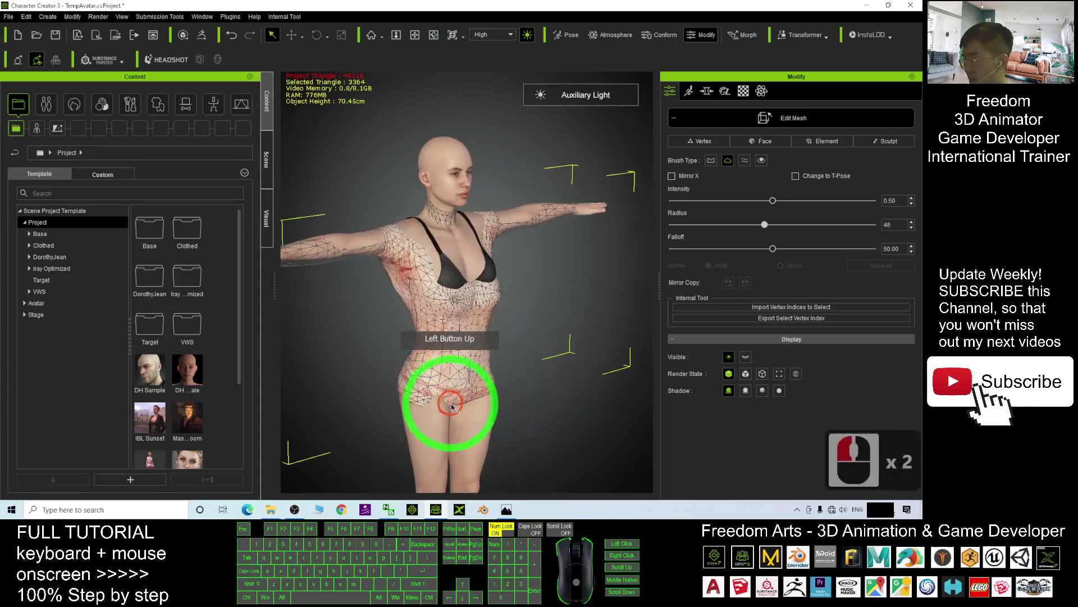
{"action": "left_click", "coordinate": [442, 412]}
{"action": "left_click", "coordinate": [441, 411]}
{"action": "left_click", "coordinate": [442, 411]}
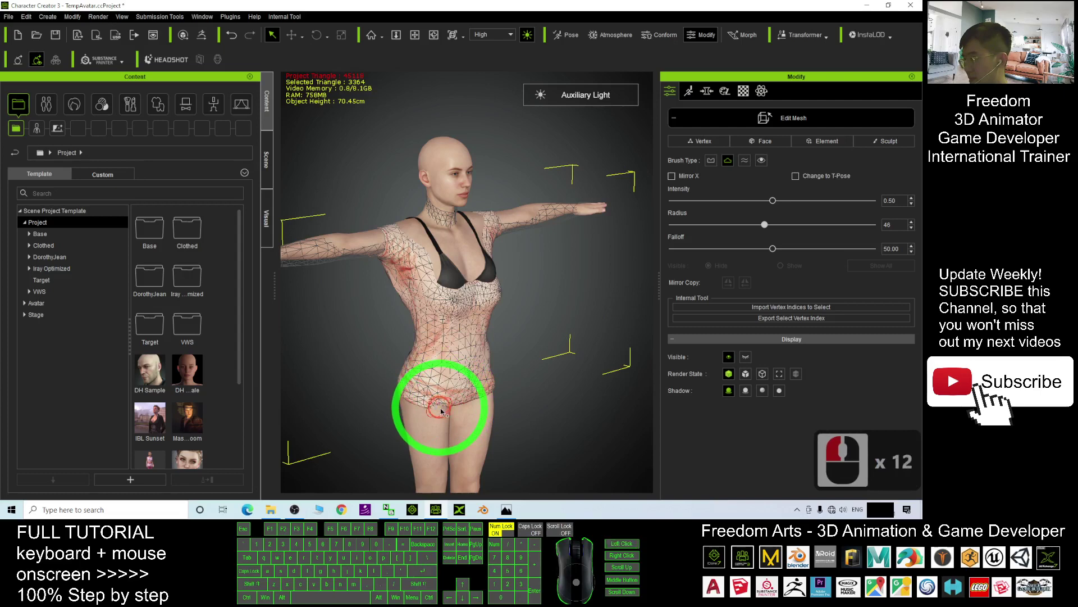
Sculpt the back of the shirt outward over the avatar's hips and buttocks to cover the underwear.
{"action": "key", "text": "c"}
{"action": "left_click_drag", "start_coordinate": [353, 405], "coordinate": [652, 372]}
{"action": "key", "text": "q"}
{"action": "left_click", "coordinate": [430, 381]}
{"action": "left_click", "coordinate": [430, 381]}
{"action": "left_click", "coordinate": [430, 381]}
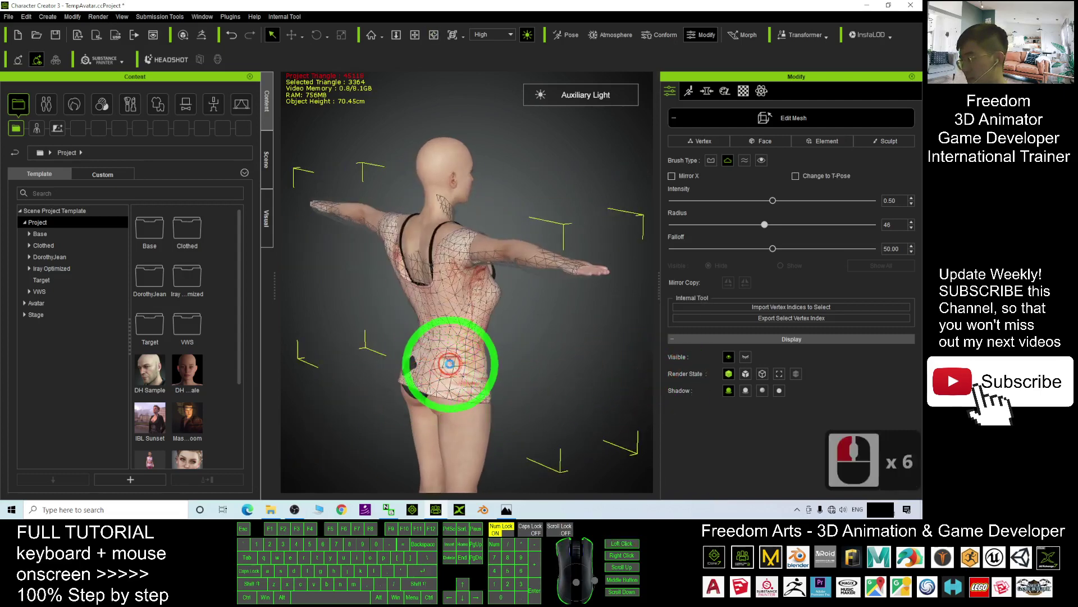
{"action": "key", "text": "c"}
{"action": "left_click_drag", "start_coordinate": [435, 371], "coordinate": [612, 388]}
{"action": "key", "text": "c"}
{"action": "key", "text": "q"}
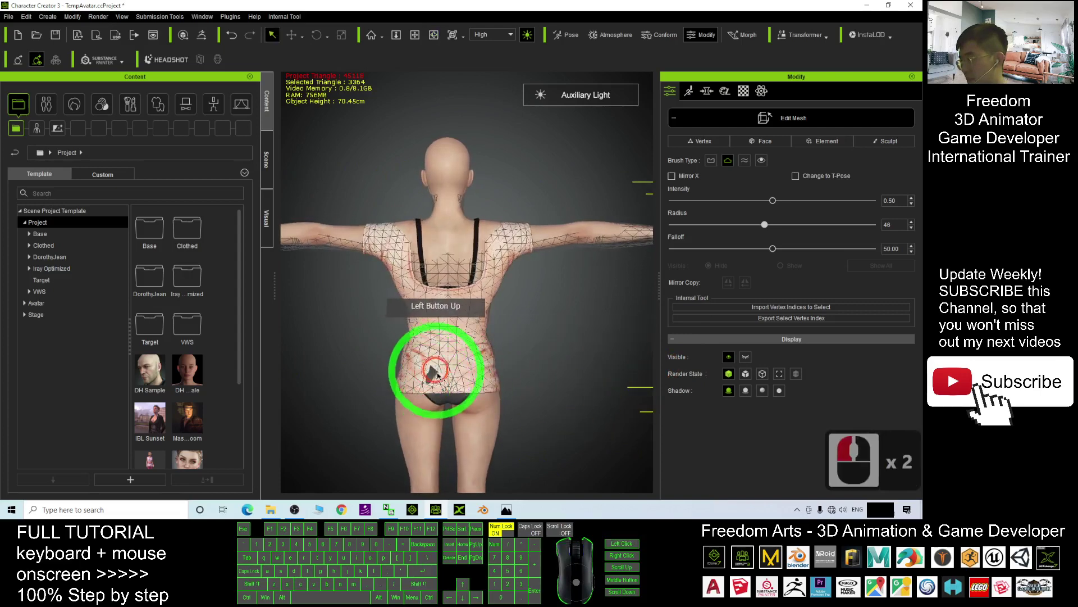
Sculpt the shirt's neckline outward over the bra cup on the avatar's left breast.
{"action": "key", "text": "c"}
{"action": "left_click_drag", "start_coordinate": [564, 334], "coordinate": [196, 372]}
{"action": "left_click_drag", "start_coordinate": [527, 362], "coordinate": [215, 389]}
{"action": "scroll", "coordinate": [552, 323], "scroll_direction": "up", "scroll_amount": 5}
{"action": "left_click_drag", "start_coordinate": [602, 349], "coordinate": [282, 361]}
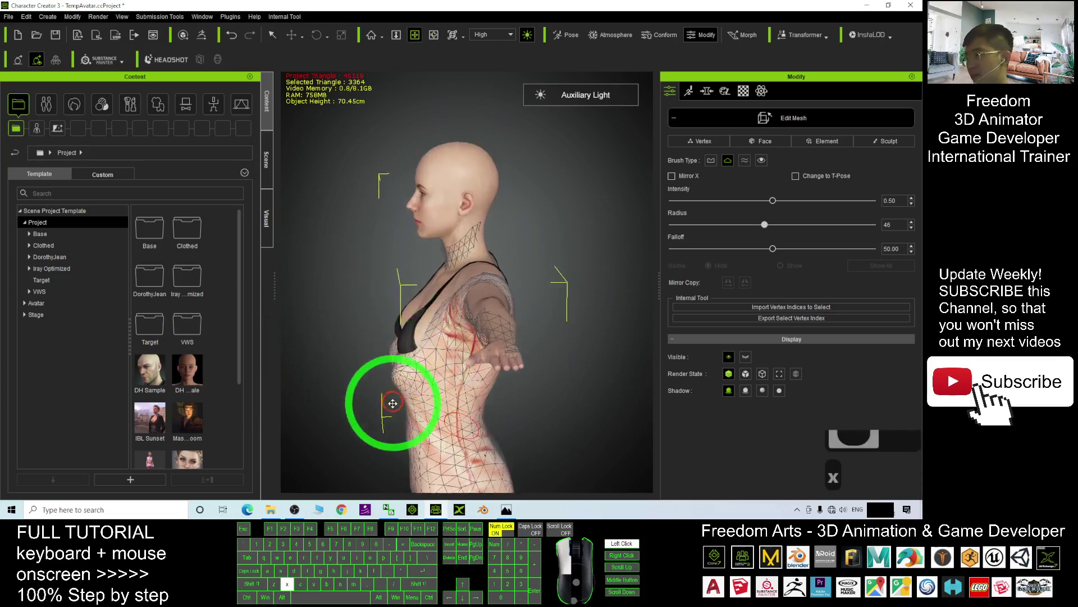
{"action": "left_click_drag", "start_coordinate": [390, 399], "coordinate": [621, 373]}
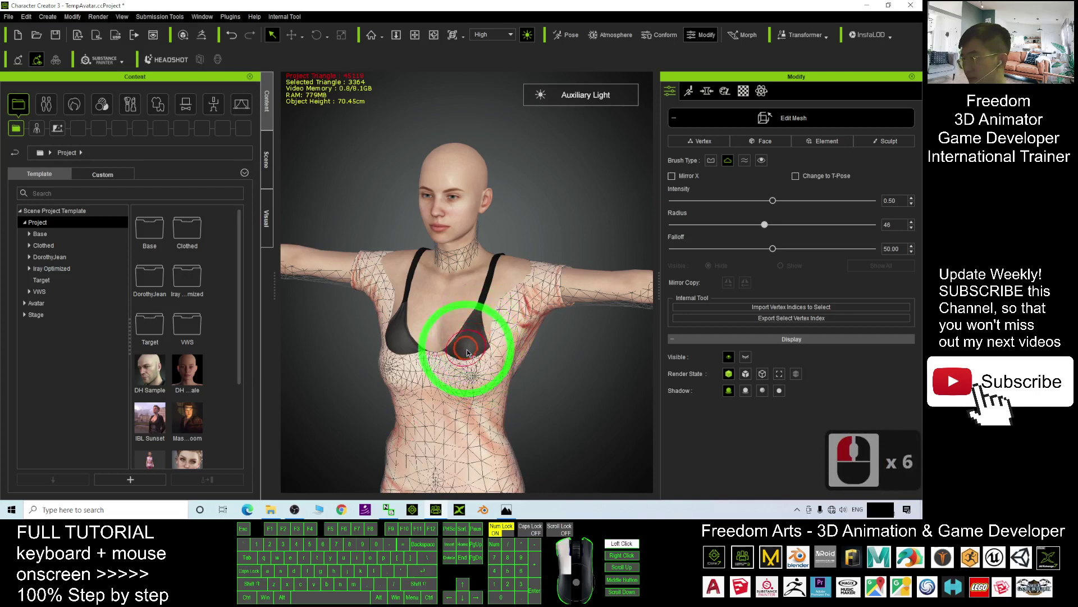
{"action": "left_click", "coordinate": [463, 346]}
{"action": "left_click", "coordinate": [471, 343]}
{"action": "left_click", "coordinate": [478, 340]}
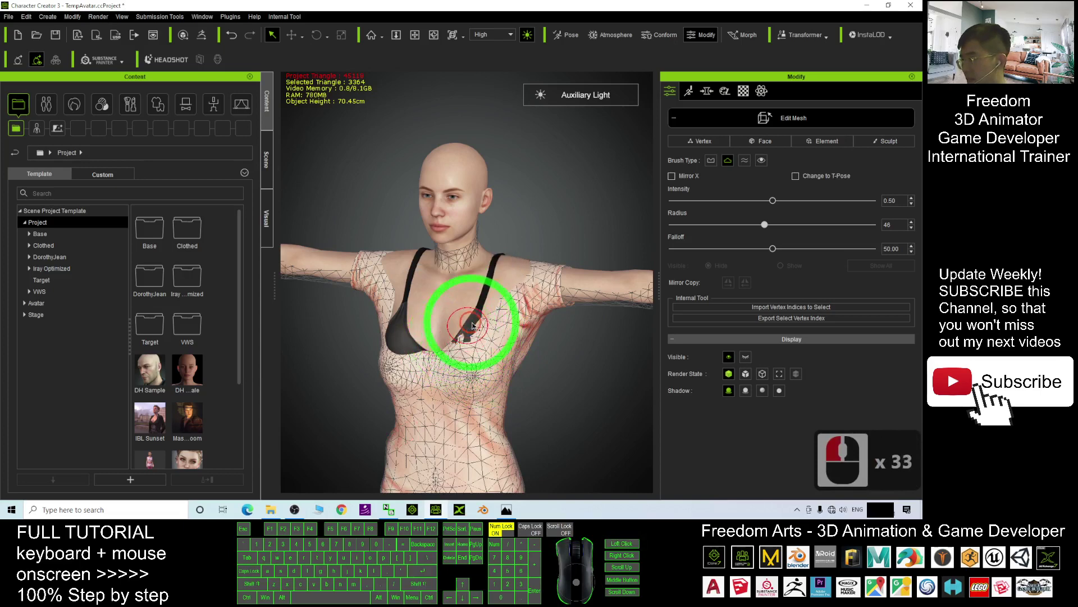
Sculpt the shirt's neckline outward over the bra cup on the avatar's right breast.
{"action": "key", "text": "c"}
{"action": "left_click_drag", "start_coordinate": [469, 338], "coordinate": [570, 366]}
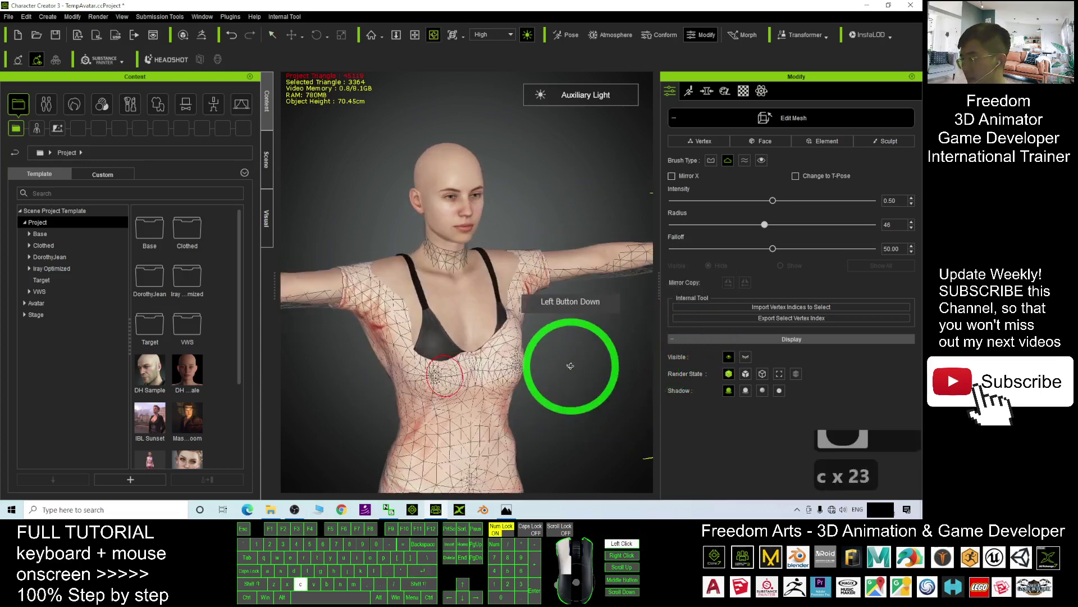
{"action": "left_click", "coordinate": [435, 342]}
{"action": "left_click", "coordinate": [445, 345]}
{"action": "left_click", "coordinate": [454, 348]}
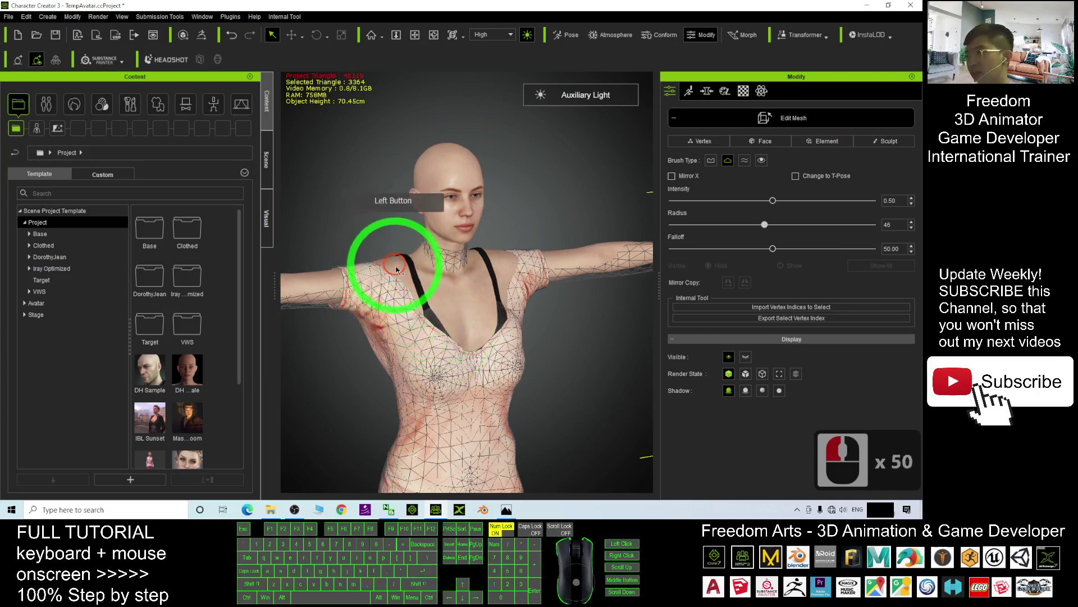
Sculpt the shirt outward on top of the avatar's left shoulder, beside the bra strap.
{"action": "left_click_drag", "start_coordinate": [397, 278], "coordinate": [589, 352]}
{"action": "mouse_move", "coordinate": [388, 331]}
{"action": "left_mouse_down"}
{"action": "mouse_move", "coordinate": [508, 303]}
{"action": "mouse_move", "coordinate": [556, 422]}
{"action": "left_mouse_up"}
{"action": "key", "text": "q"}
{"action": "left_click", "coordinate": [507, 256]}
{"action": "left_click", "coordinate": [507, 256]}
{"action": "left_click", "coordinate": [506, 264]}
{"action": "left_click", "coordinate": [505, 272]}
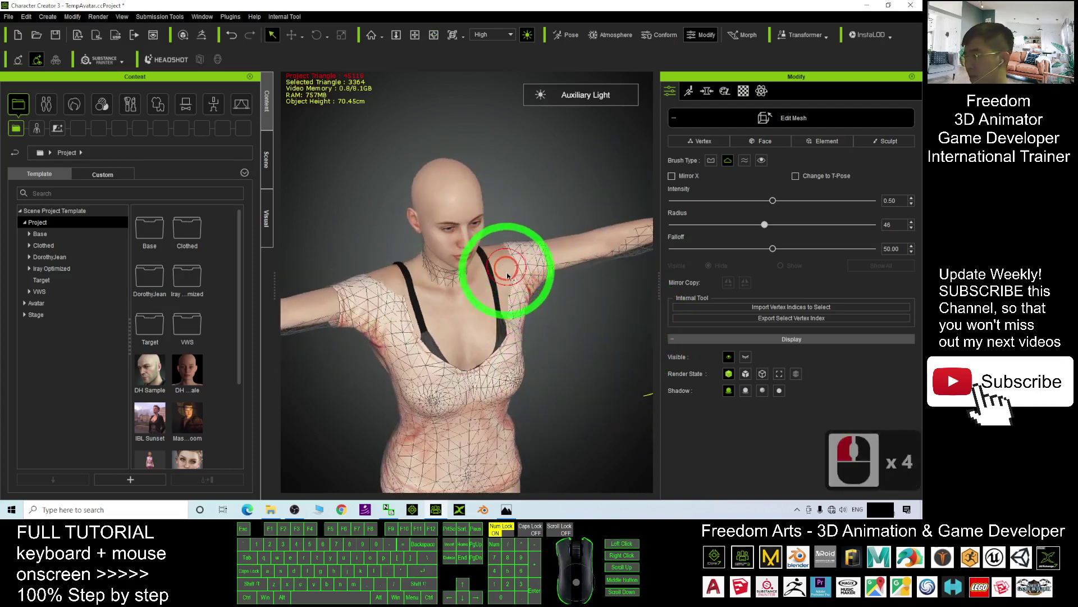
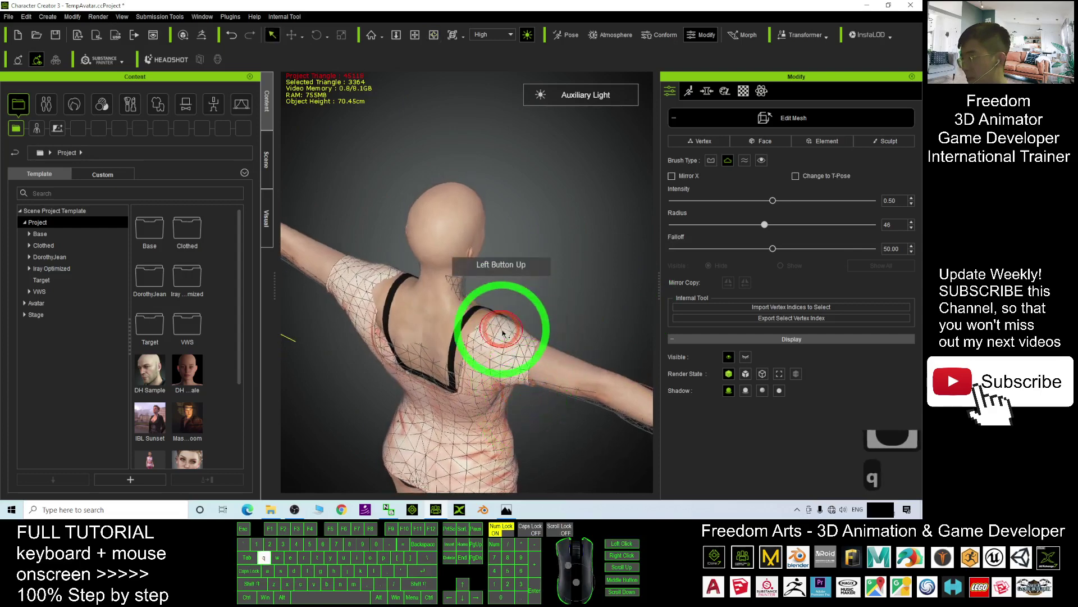
Sculpt the shirt outward on the avatar's right shoulder beside the bra strap, working from the side and front.
{"action": "left_click_drag", "start_coordinate": [578, 253], "coordinate": [448, 336]}
{"action": "key", "text": "q"}
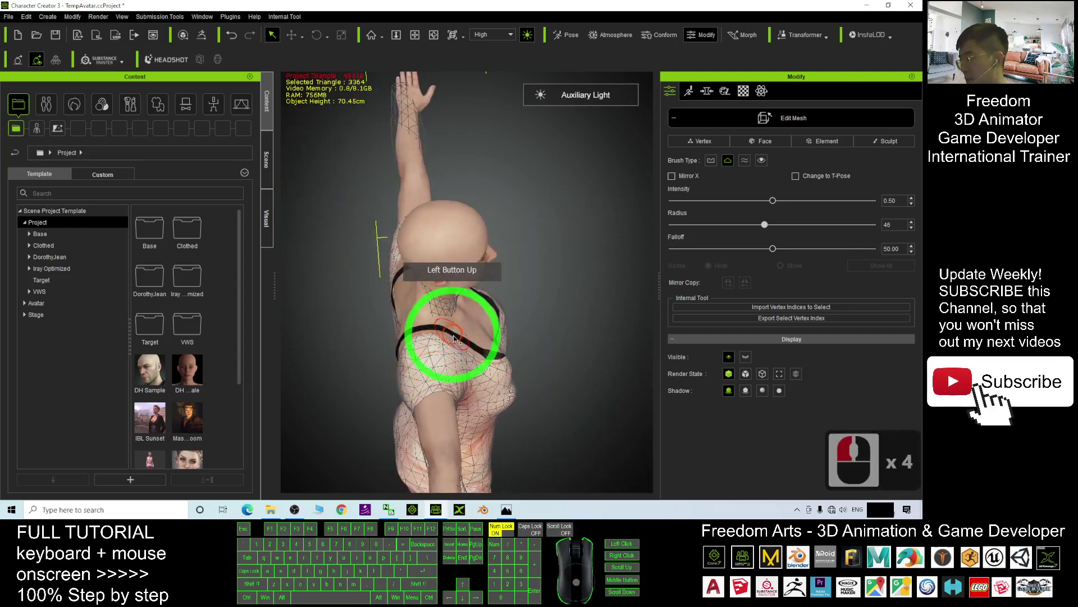
{"action": "left_click_drag", "start_coordinate": [578, 307], "coordinate": [403, 321]}
{"action": "key", "text": "q"}
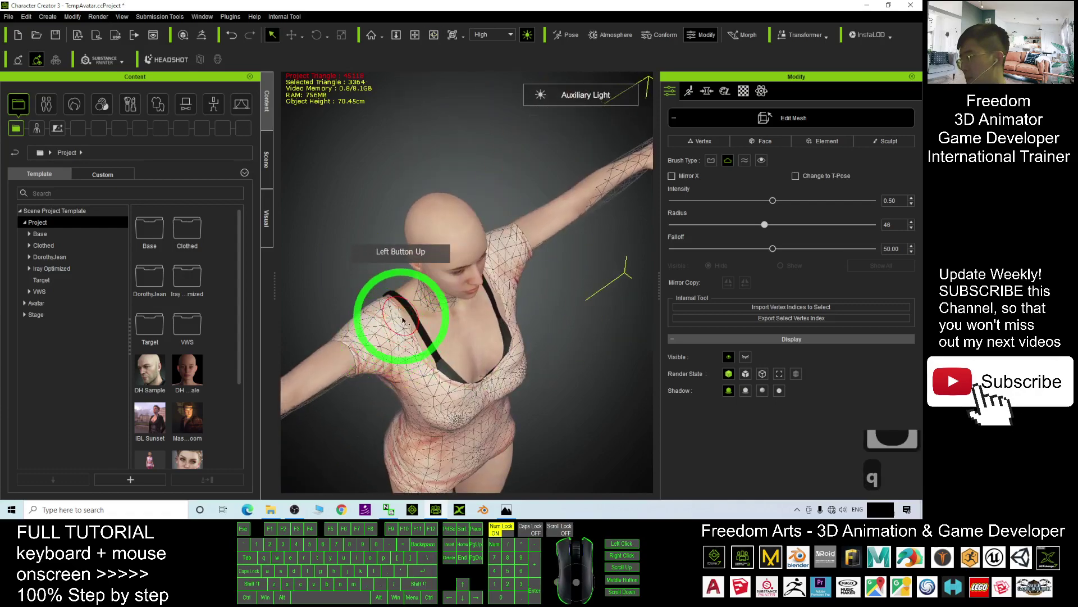
Sculpt the shirt's front neckline toward the bra strap on the left side of the avatar's chest.
{"action": "key", "text": "c"}
{"action": "left_click_drag", "start_coordinate": [589, 342], "coordinate": [449, 280]}
{"action": "left_click_drag", "start_coordinate": [561, 281], "coordinate": [489, 309]}
{"action": "left_click_drag", "start_coordinate": [556, 309], "coordinate": [448, 351]}
{"action": "key", "text": "q"}
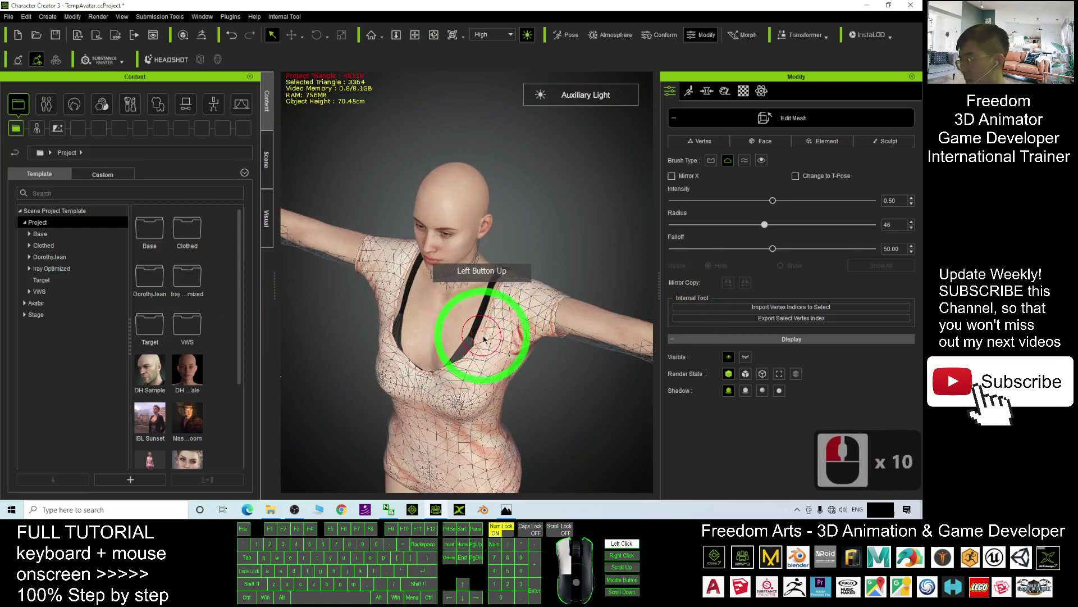
Sculpt the shirt outward at the back of the avatar's left shoulder, beside the bra strap.
{"action": "key", "text": "c"}
{"action": "left_click_drag", "start_coordinate": [609, 243], "coordinate": [410, 329]}
{"action": "key", "text": "q"}
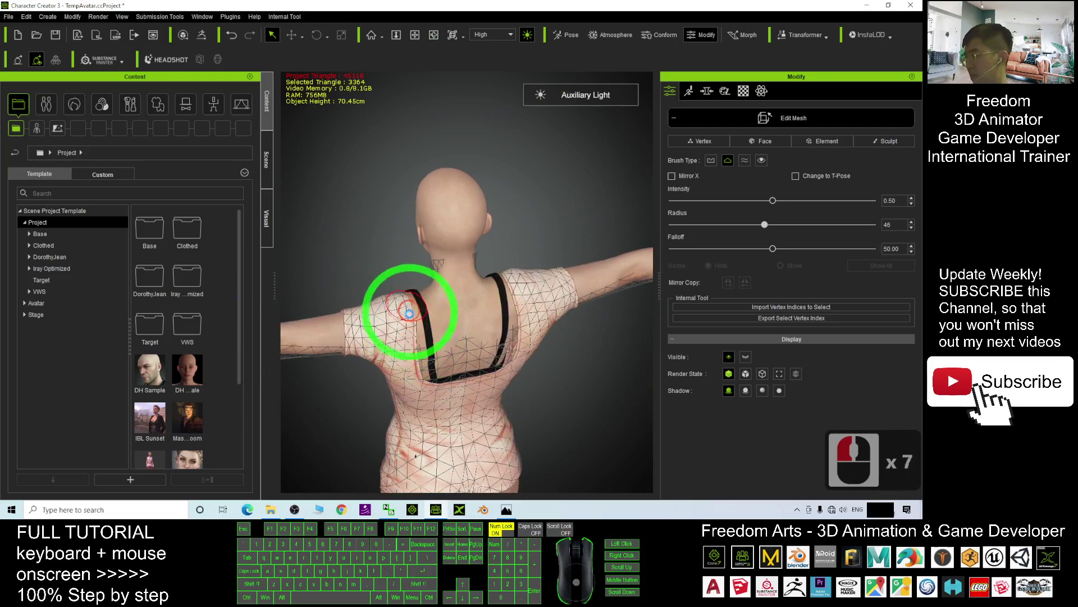
{"action": "left_click", "coordinate": [480, 377]}
Choose the inward-pushing sculpt brush and flatten the shirt's protruding points on the avatar's breasts.
{"action": "key", "text": "c"}
{"action": "mouse_move", "coordinate": [384, 410]}
{"action": "left_mouse_down"}
{"action": "mouse_move", "coordinate": [321, 262]}
{"action": "mouse_move", "coordinate": [494, 330]}
{"action": "mouse_move", "coordinate": [429, 317]}
{"action": "mouse_move", "coordinate": [634, 332]}
{"action": "left_mouse_up"}
{"action": "left_click_drag", "start_coordinate": [427, 360], "coordinate": [708, 355]}
{"action": "left_click_drag", "start_coordinate": [424, 428], "coordinate": [449, 377]}
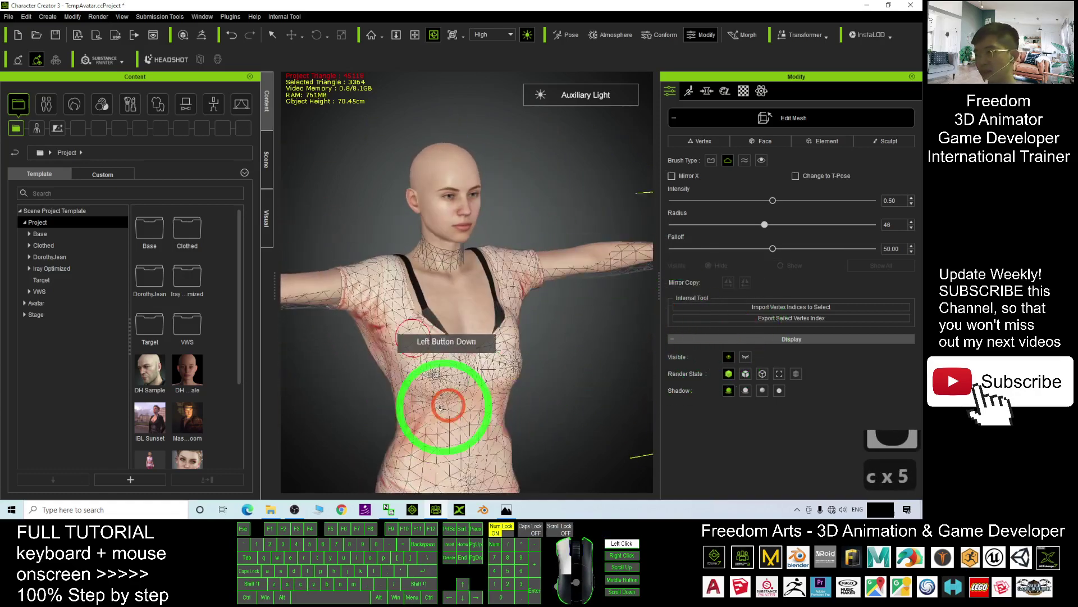
{"action": "key", "text": "q"}
{"action": "left_click", "coordinate": [710, 162]}
{"action": "left_click", "coordinate": [510, 376]}
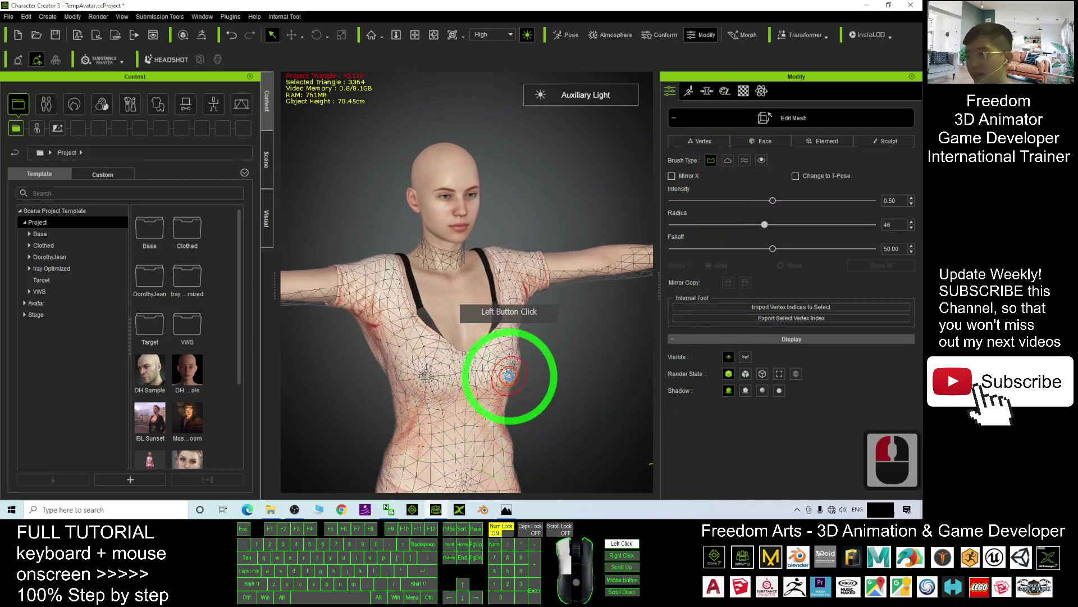
{"action": "key", "text": "c"}
{"action": "left_click_drag", "start_coordinate": [534, 369], "coordinate": [651, 377]}
{"action": "double_click", "coordinate": [473, 375]}
{"action": "double_click", "coordinate": [481, 375]}
{"action": "key", "text": "c"}
{"action": "key", "text": "q"}
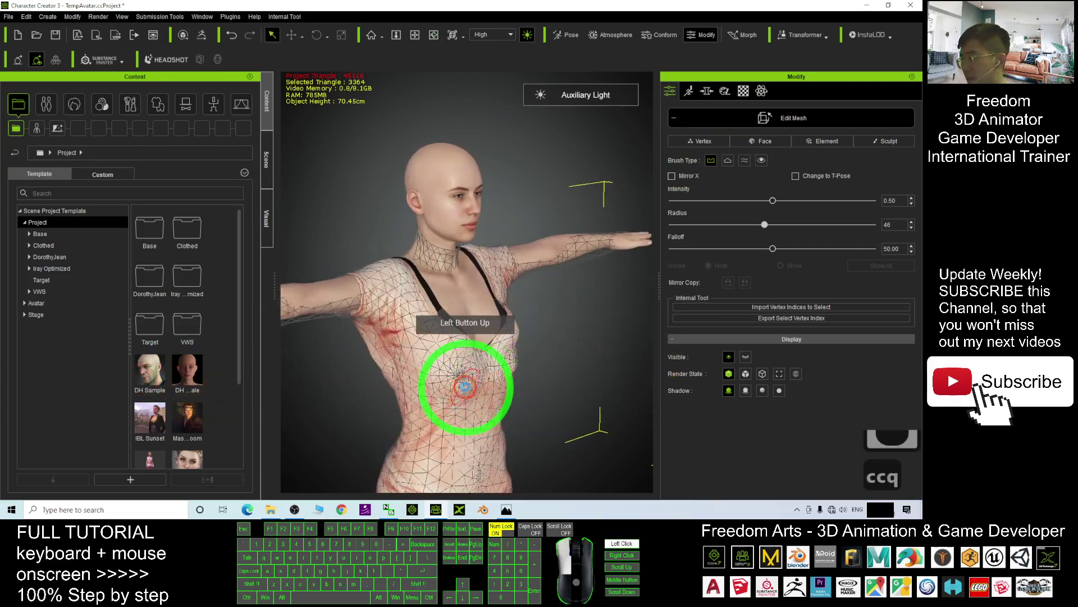
{"action": "left_click", "coordinate": [467, 386]}
{"action": "left_click", "coordinate": [470, 388]}
{"action": "left_click", "coordinate": [460, 393]}
Push the shirt further inward around the avatar's right breast, working from several angles.
{"action": "key", "text": "c"}
{"action": "mouse_move", "coordinate": [456, 383]}
{"action": "left_mouse_down"}
{"action": "mouse_move", "coordinate": [464, 377]}
{"action": "mouse_move", "coordinate": [462, 387]}
{"action": "left_mouse_up"}
{"action": "key", "text": "q"}
{"action": "left_click", "coordinate": [445, 378]}
{"action": "left_click", "coordinate": [466, 376]}
{"action": "left_click", "coordinate": [483, 375]}
{"action": "key", "text": "c"}
{"action": "mouse_move", "coordinate": [388, 434]}
{"action": "left_mouse_down"}
{"action": "mouse_move", "coordinate": [551, 359]}
{"action": "mouse_move", "coordinate": [460, 378]}
{"action": "mouse_move", "coordinate": [578, 385]}
{"action": "mouse_move", "coordinate": [645, 372]}
{"action": "mouse_move", "coordinate": [481, 385]}
{"action": "mouse_move", "coordinate": [597, 390]}
{"action": "mouse_move", "coordinate": [433, 397]}
{"action": "mouse_move", "coordinate": [469, 398]}
{"action": "left_mouse_up"}
{"action": "key", "text": "q"}
{"action": "left_click", "coordinate": [459, 376]}
{"action": "left_click", "coordinate": [455, 375]}
{"action": "left_click", "coordinate": [450, 376]}
{"action": "key", "text": "c"}
{"action": "triple_click", "coordinate": [468, 372]}
{"action": "key", "text": "c"}
{"action": "key", "text": "q"}
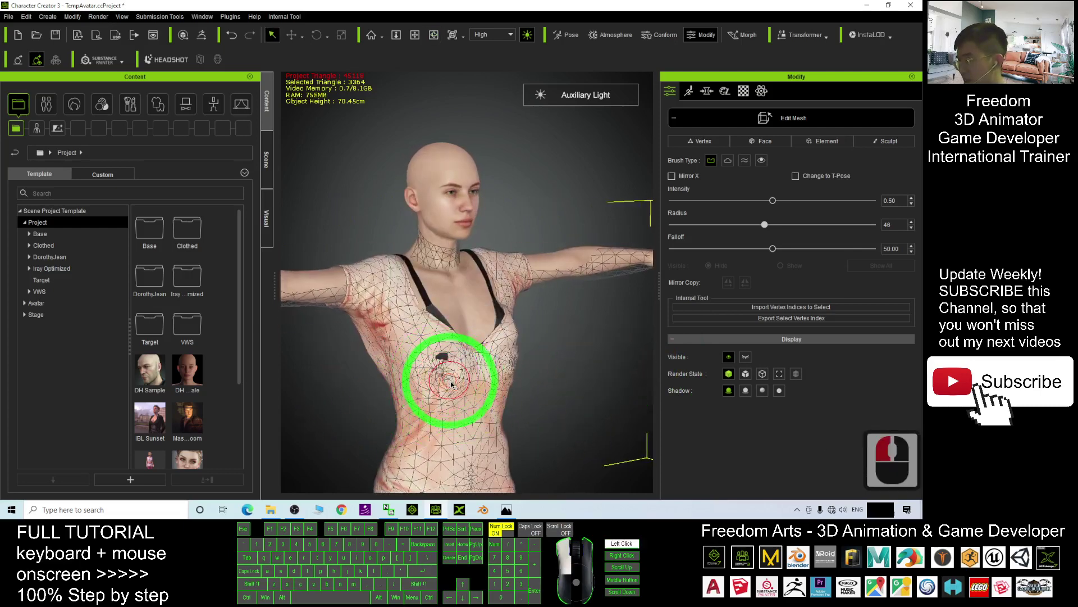
Undo the last inward sculpt strokes on the shirt's right breast area.
{"action": "key", "text": "c"}
{"action": "left_click_drag", "start_coordinate": [442, 395], "coordinate": [657, 381]}
{"action": "mouse_move", "coordinate": [563, 381]}
{"action": "left_mouse_down"}
{"action": "mouse_move", "coordinate": [530, 376]}
{"action": "mouse_move", "coordinate": [514, 411]}
{"action": "left_mouse_up"}
{"action": "key", "text": "ctrl+z"}
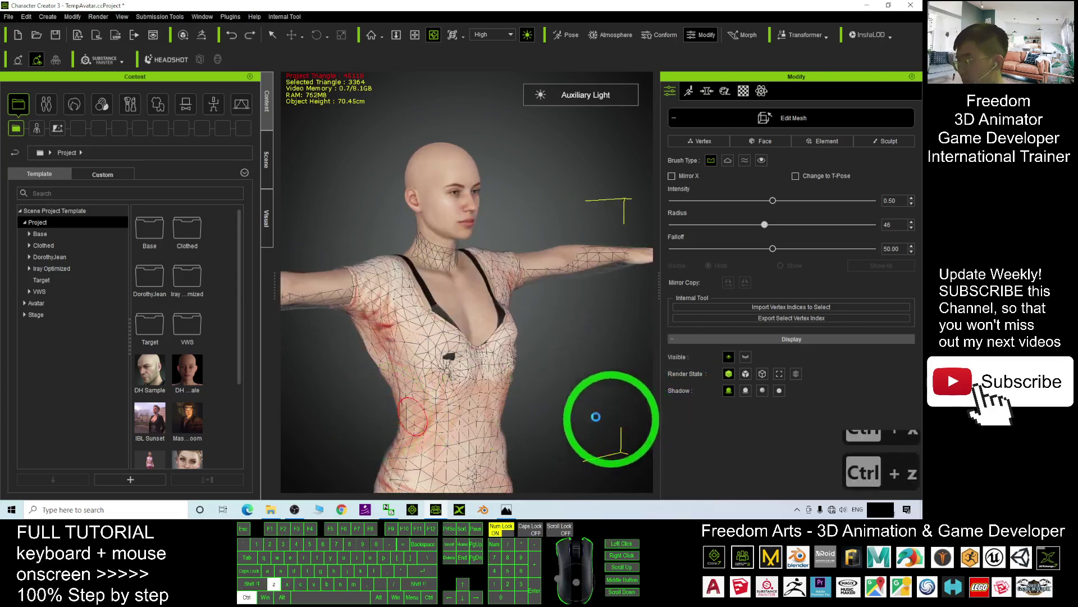
{"action": "scroll", "coordinate": [471, 384], "scroll_direction": "up", "scroll_amount": 7}
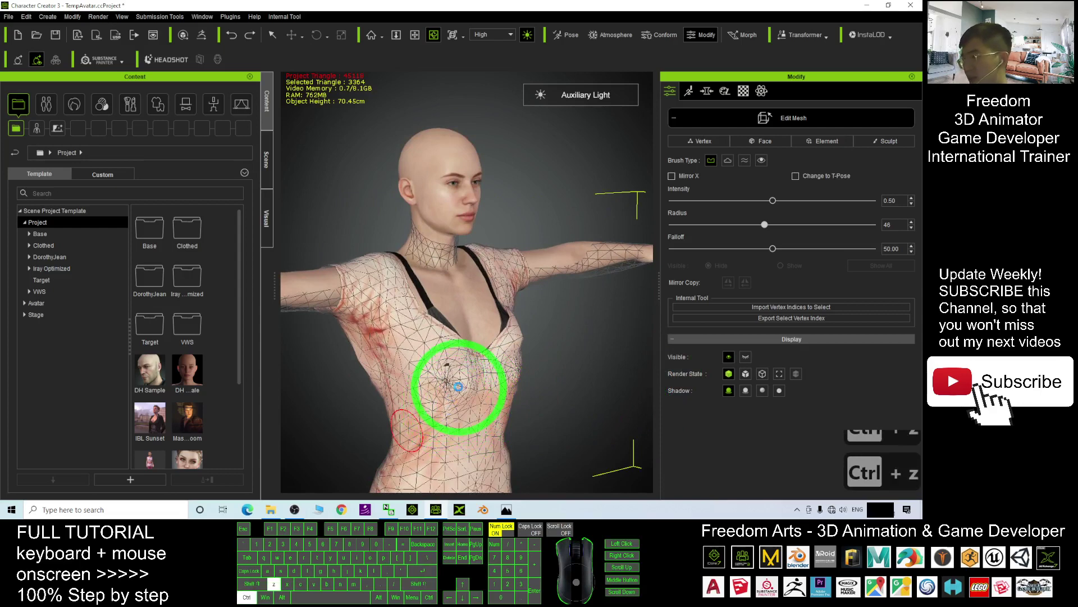
Push the shirt inward around the protruding point on the avatar's left breast, working from the side and front.
{"action": "key", "text": "c"}
{"action": "left_click_drag", "start_coordinate": [441, 416], "coordinate": [221, 379]}
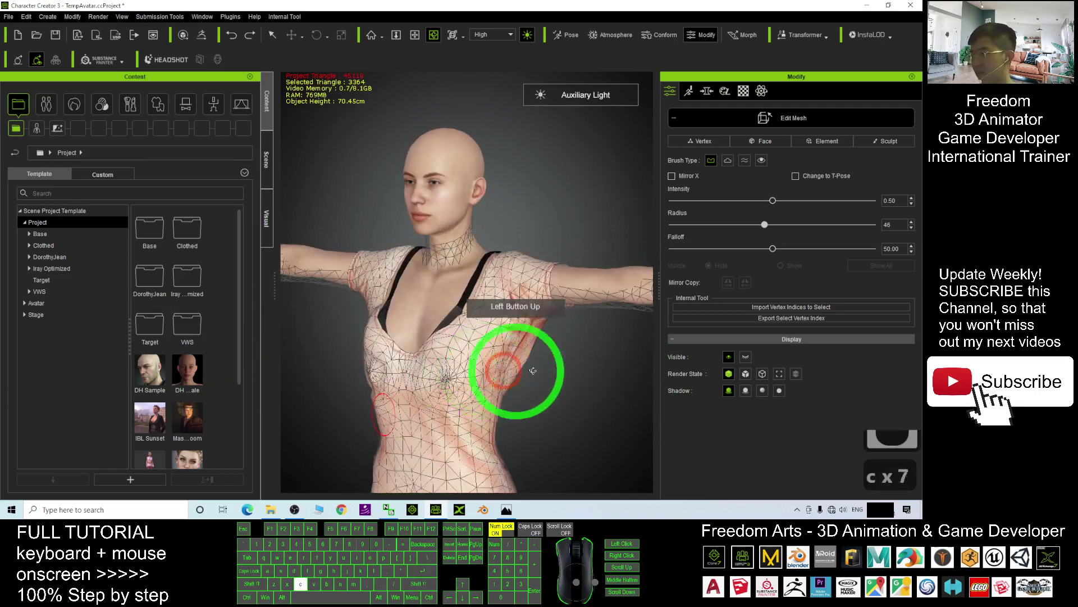
{"action": "left_click_drag", "start_coordinate": [489, 371], "coordinate": [354, 378]}
{"action": "scroll", "coordinate": [510, 394], "scroll_direction": "up", "scroll_amount": 1}
{"action": "scroll", "coordinate": [490, 396], "scroll_direction": "down", "scroll_amount": 2}
{"action": "left_click_drag", "start_coordinate": [491, 397], "coordinate": [370, 378]}
{"action": "key", "text": "q"}
{"action": "scroll", "coordinate": [570, 382], "scroll_direction": "up", "scroll_amount": 4}
{"action": "key", "text": "c"}
{"action": "left_click", "coordinate": [762, 158]}
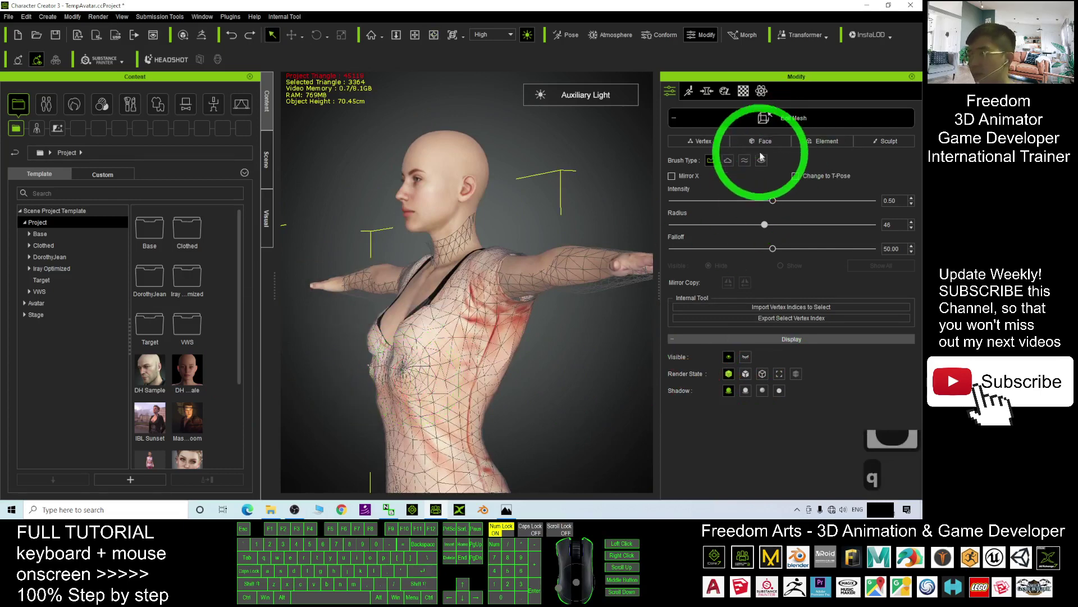
{"action": "left_click_drag", "start_coordinate": [507, 310], "coordinate": [480, 341]}
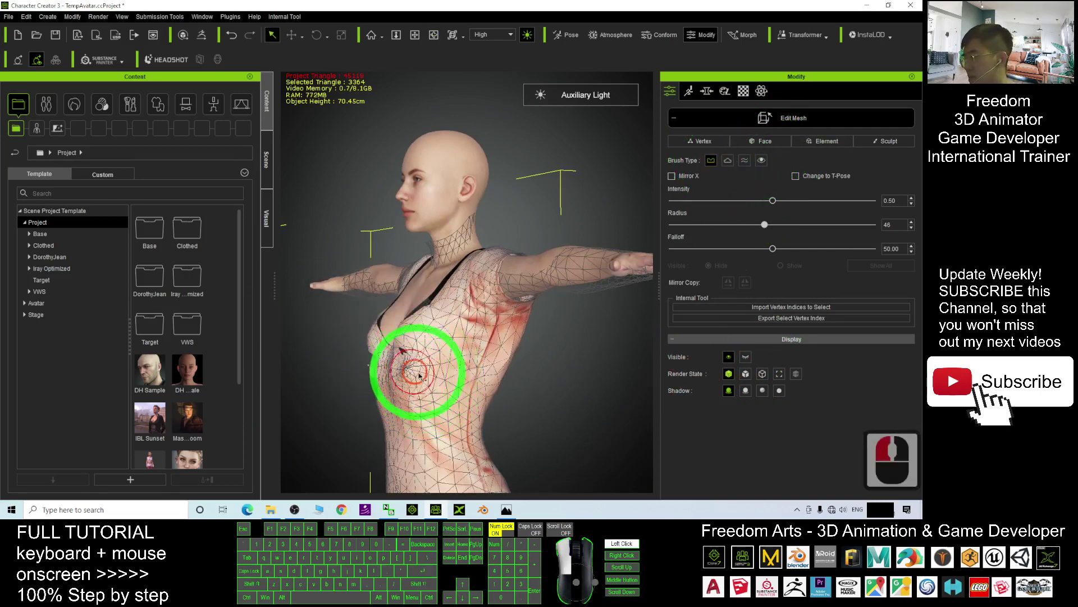
{"action": "left_click", "coordinate": [574, 380]}
{"action": "key", "text": "c"}
{"action": "left_click_drag", "start_coordinate": [585, 380], "coordinate": [718, 369]}
{"action": "key", "text": "q"}
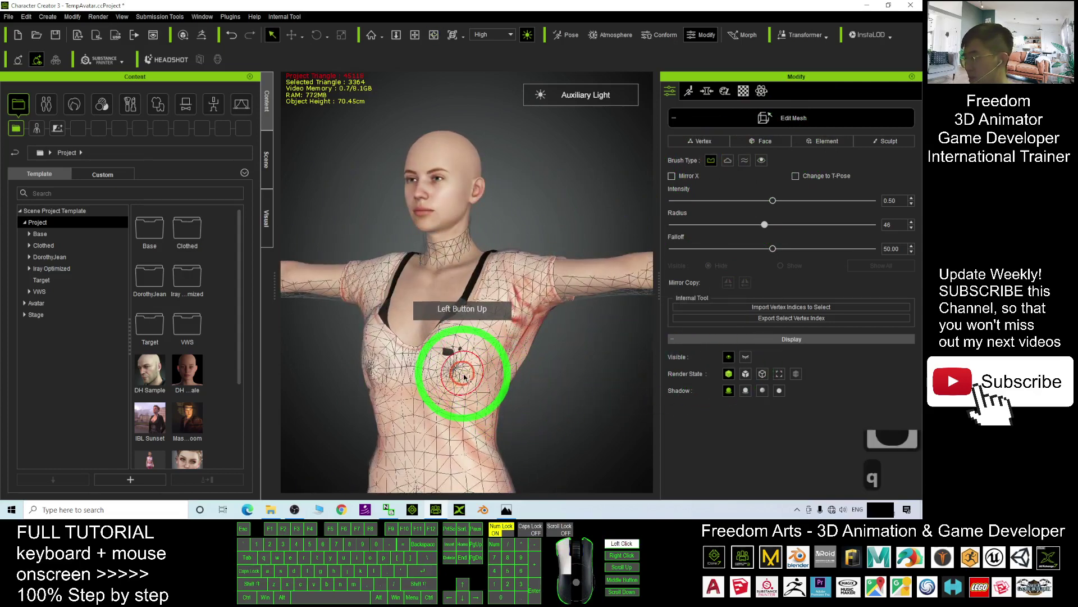
Push the shirt inward on the outer side of the avatar's right breast, working from the side.
{"action": "key", "text": "c"}
{"action": "left_click_drag", "start_coordinate": [465, 378], "coordinate": [754, 352]}
{"action": "key", "text": "q"}
{"action": "key", "text": "c"}
{"action": "key", "text": "q"}
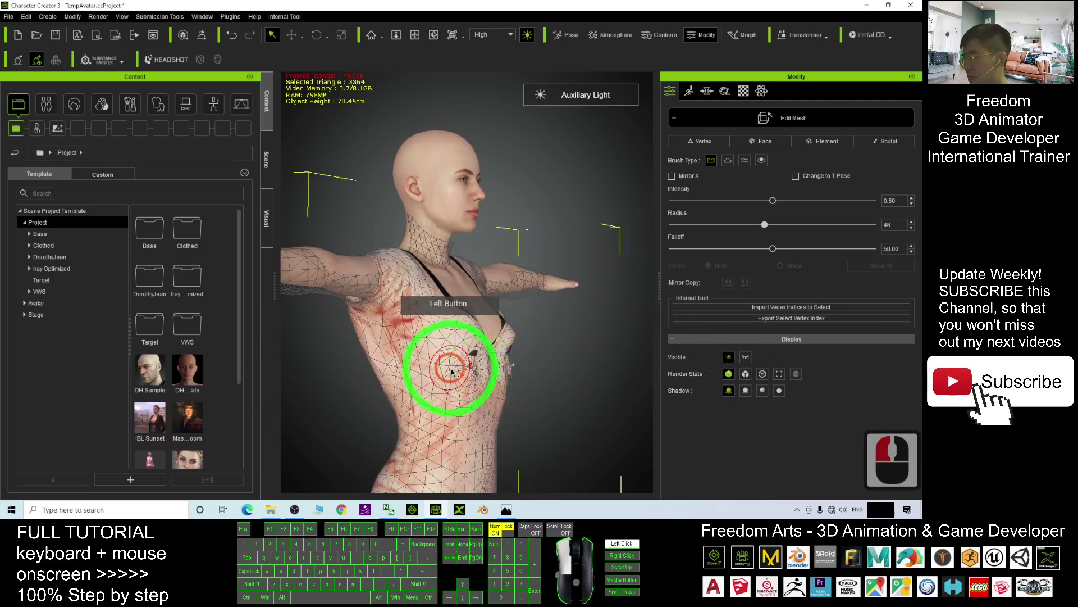
{"action": "key", "text": "c"}
{"action": "left_click_drag", "start_coordinate": [568, 380], "coordinate": [405, 383]}
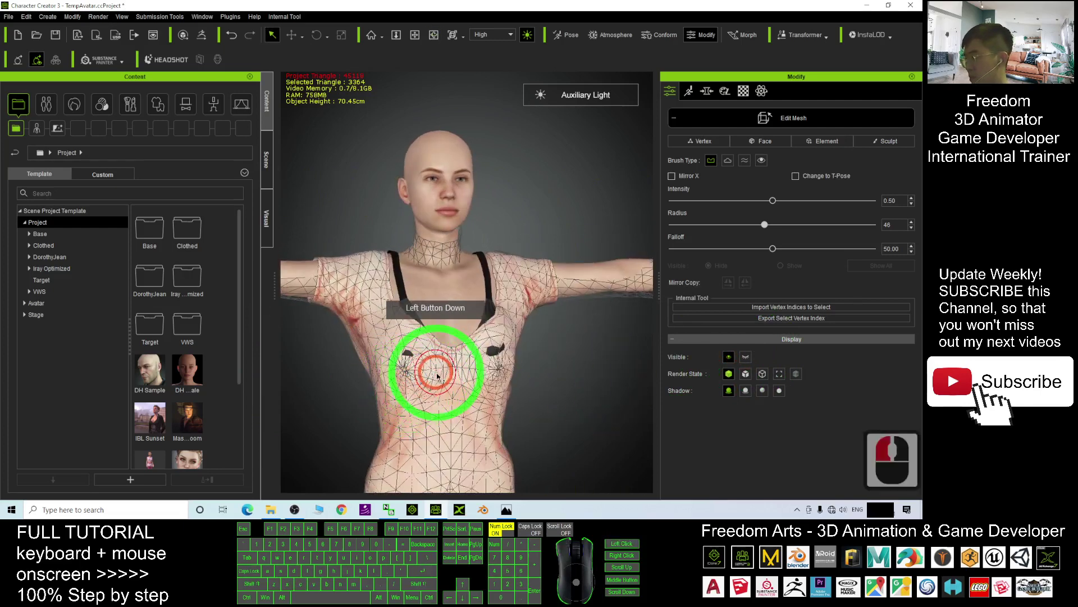
Smooth down the shirt's lower bust and the area between the breasts with inward sculpt strokes.
{"action": "key", "text": "c"}
{"action": "left_click_drag", "start_coordinate": [443, 369], "coordinate": [499, 387]}
{"action": "key", "text": "q"}
{"action": "left_click", "coordinate": [475, 382]}
{"action": "left_click", "coordinate": [458, 383]}
{"action": "left_click", "coordinate": [439, 383]}
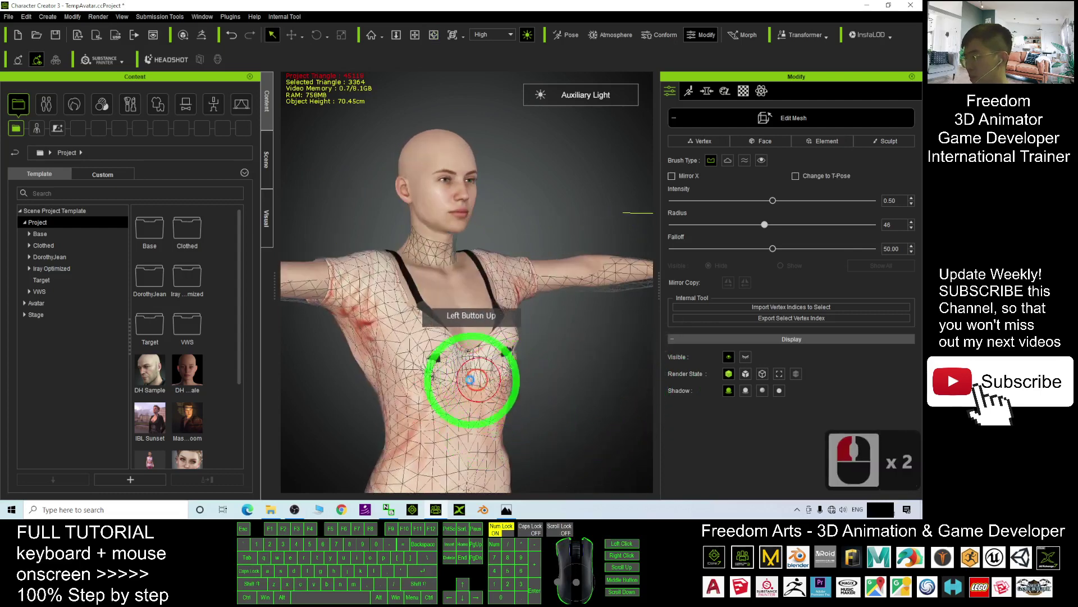
{"action": "left_click", "coordinate": [486, 384]}
{"action": "left_click", "coordinate": [614, 337]}
Switch to the outward sculpt brush, cover the bra patches poking through the shirt's bust, and leave mesh editing.
{"action": "key", "text": "c"}
{"action": "left_click_drag", "start_coordinate": [614, 332], "coordinate": [468, 339]}
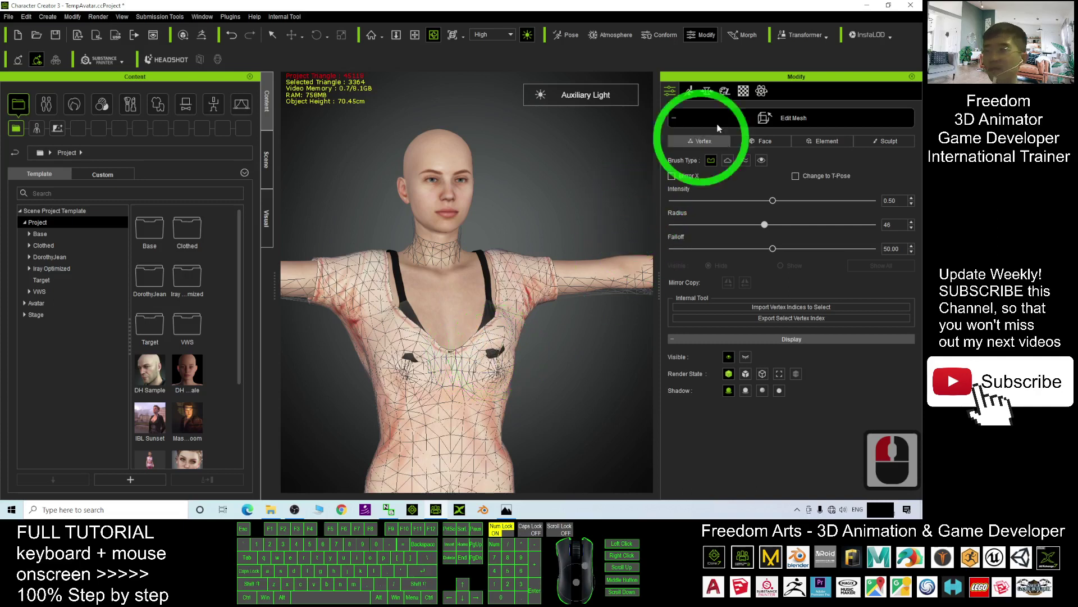
{"action": "left_click", "coordinate": [729, 160]}
{"action": "left_click", "coordinate": [495, 353]}
{"action": "double_click", "coordinate": [499, 355]}
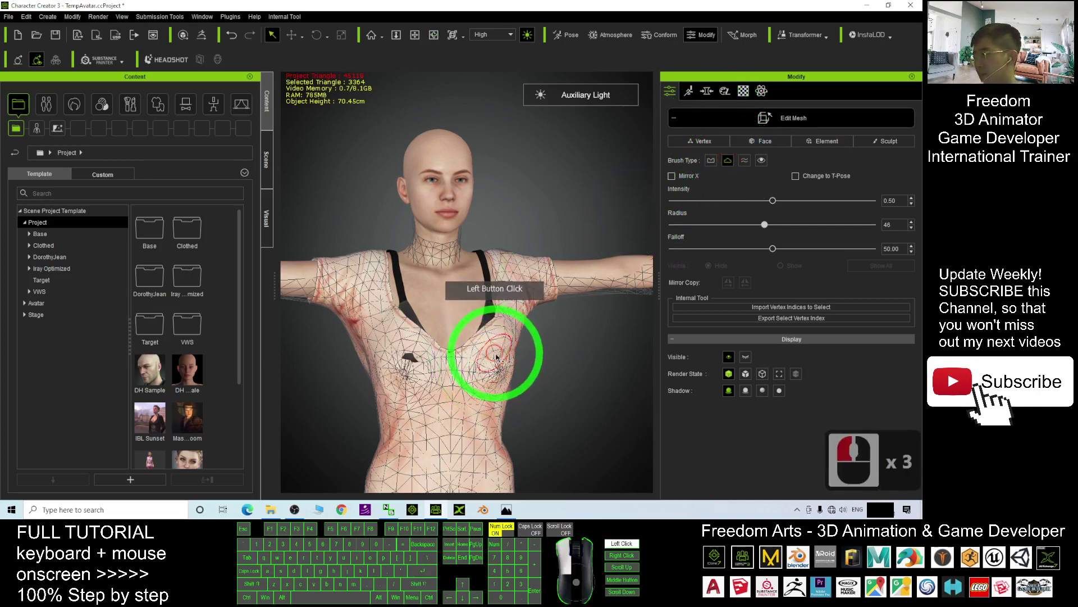
{"action": "key", "text": "c"}
{"action": "left_click_drag", "start_coordinate": [385, 373], "coordinate": [522, 315]}
{"action": "left_click", "coordinate": [778, 117]}
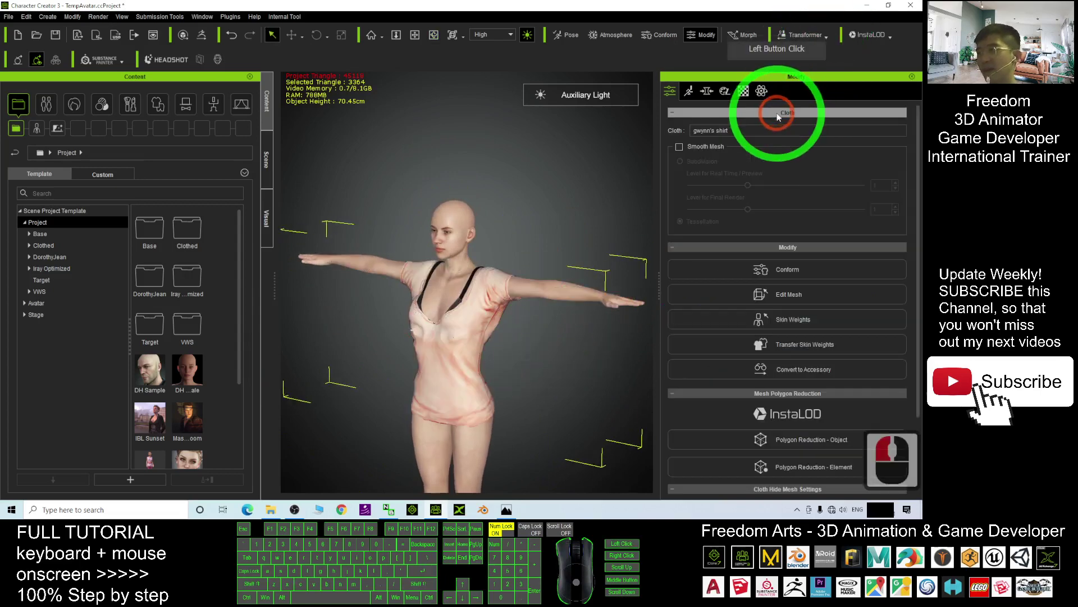
{"action": "left_click_drag", "start_coordinate": [441, 366], "coordinate": [351, 174]}
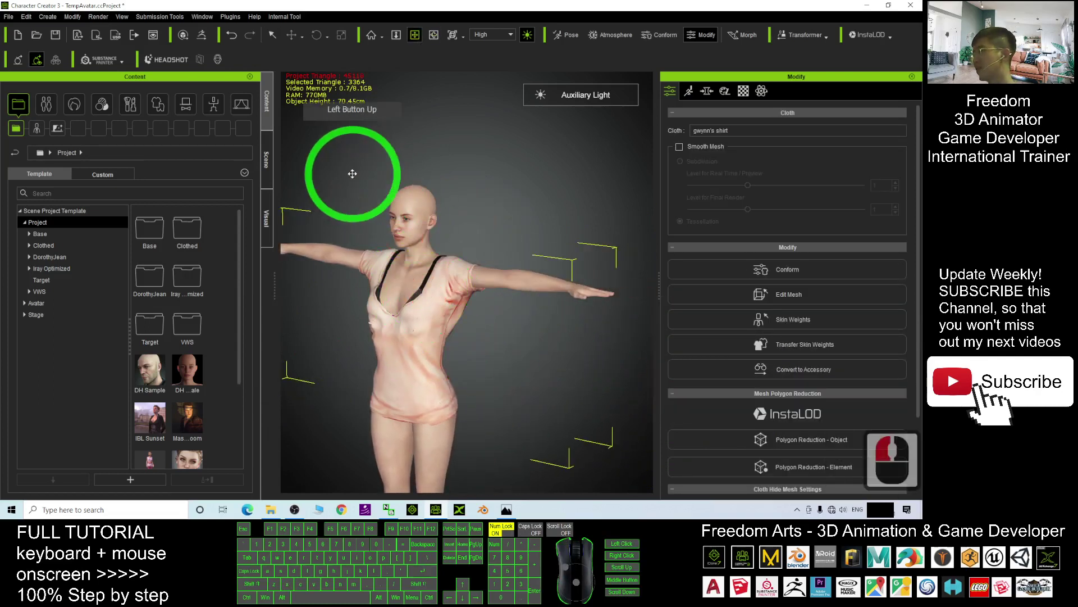
Save gwynn's shirt as a new item in the custom cloth library's Shirts category.
{"action": "left_click", "coordinate": [114, 163]}
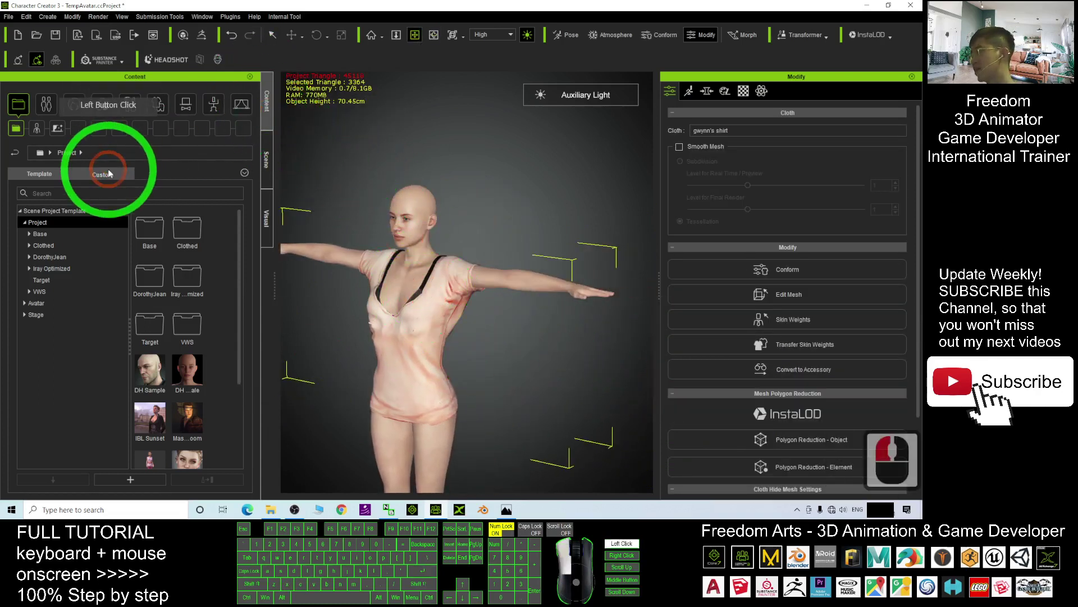
{"action": "left_click", "coordinate": [157, 106]}
{"action": "left_click", "coordinate": [158, 109]}
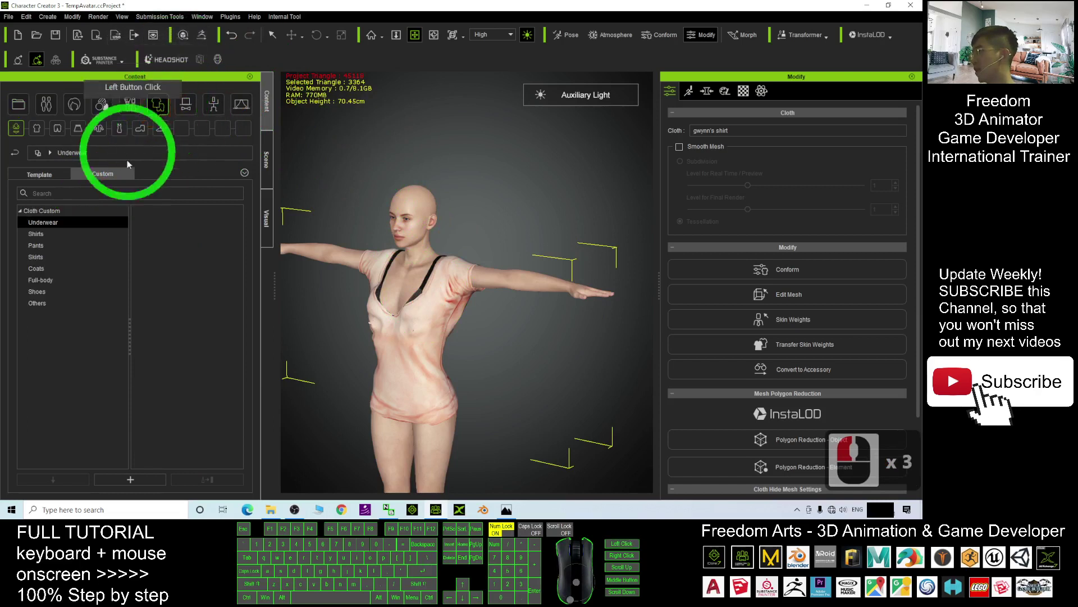
{"action": "left_click", "coordinate": [36, 233]}
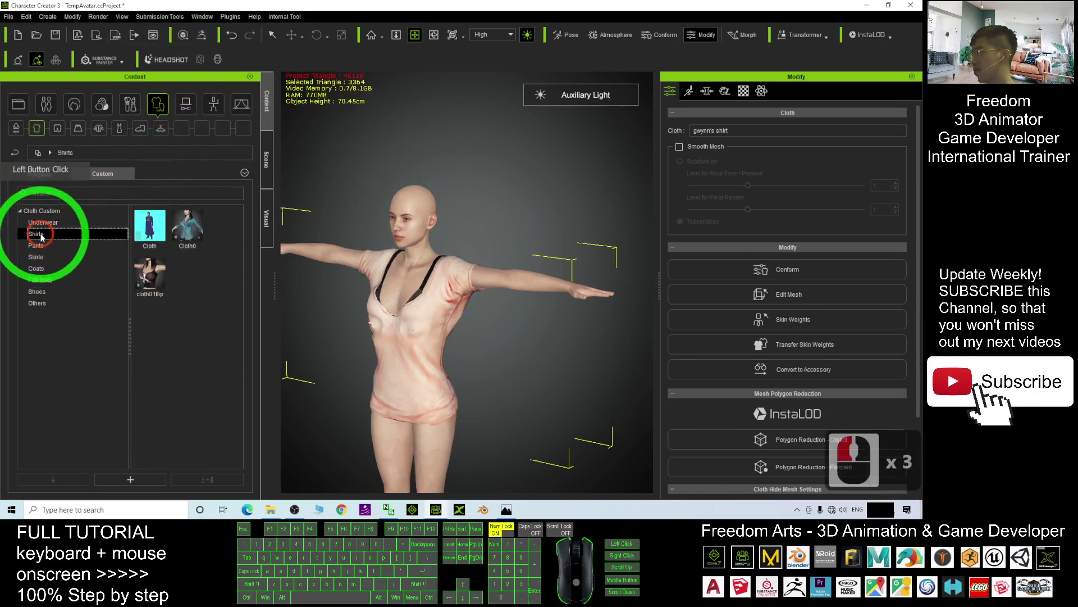
{"action": "left_click", "coordinate": [130, 479]}
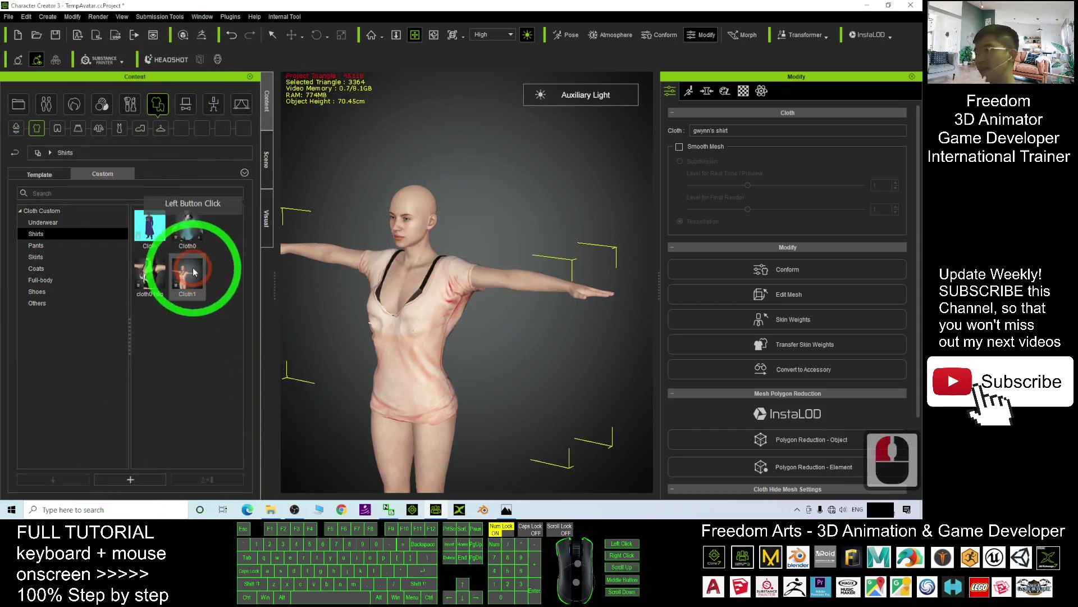
Delete gwynn's shirt from the avatar.
{"action": "scroll", "coordinate": [508, 353], "scroll_direction": "up", "scroll_amount": 2}
{"action": "scroll", "coordinate": [508, 354], "scroll_direction": "down", "scroll_amount": 3}
{"action": "key", "text": "x"}
{"action": "left_click_drag", "start_coordinate": [508, 354], "coordinate": [822, 354]}
{"action": "key", "text": "c"}
{"action": "left_click_drag", "start_coordinate": [393, 340], "coordinate": [497, 336]}
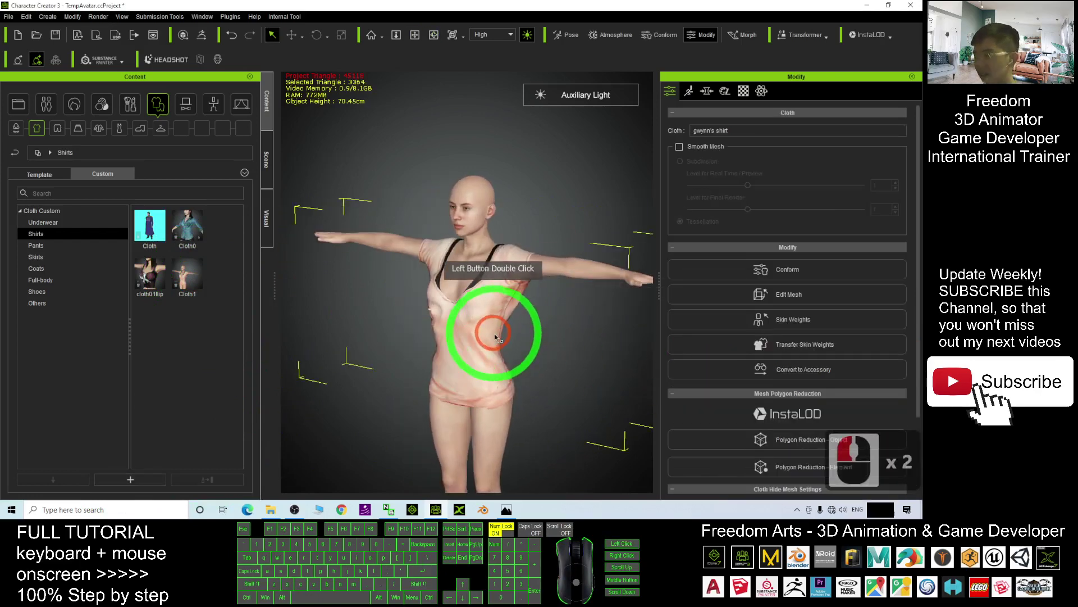
{"action": "key", "text": "Delete"}
Apply the saved Cloth1 shirt from the custom Shirts library to the avatar.
{"action": "key", "text": "x"}
{"action": "key", "text": "c"}
{"action": "left_click_drag", "start_coordinate": [481, 335], "coordinate": [530, 322]}
{"action": "key", "text": "q"}
{"action": "key", "text": "c"}
{"action": "left_click_drag", "start_coordinate": [322, 354], "coordinate": [209, 371]}
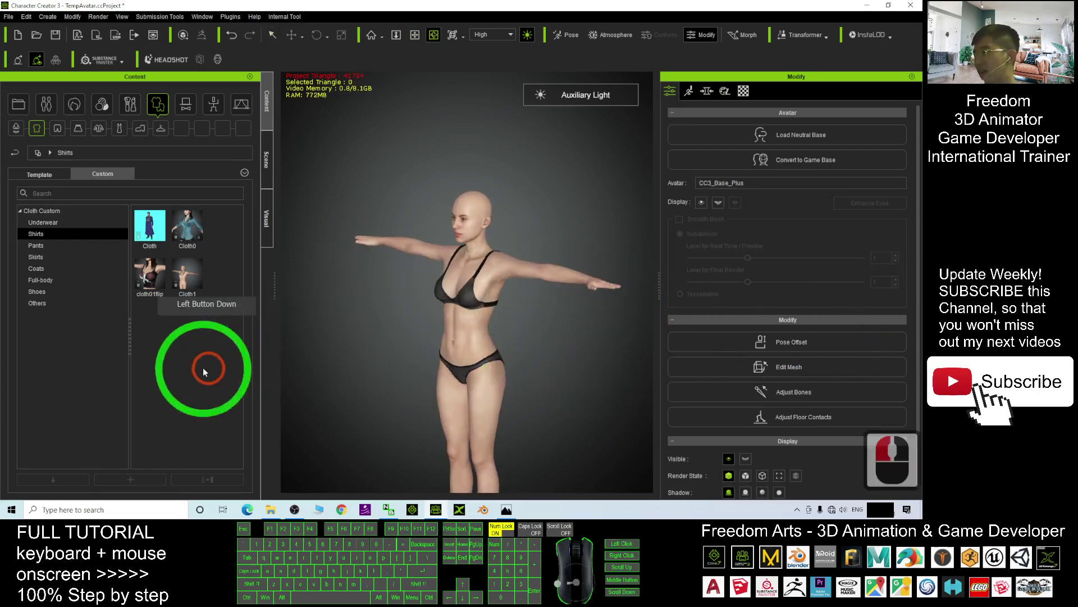
{"action": "left_click_drag", "start_coordinate": [186, 281], "coordinate": [470, 409]}
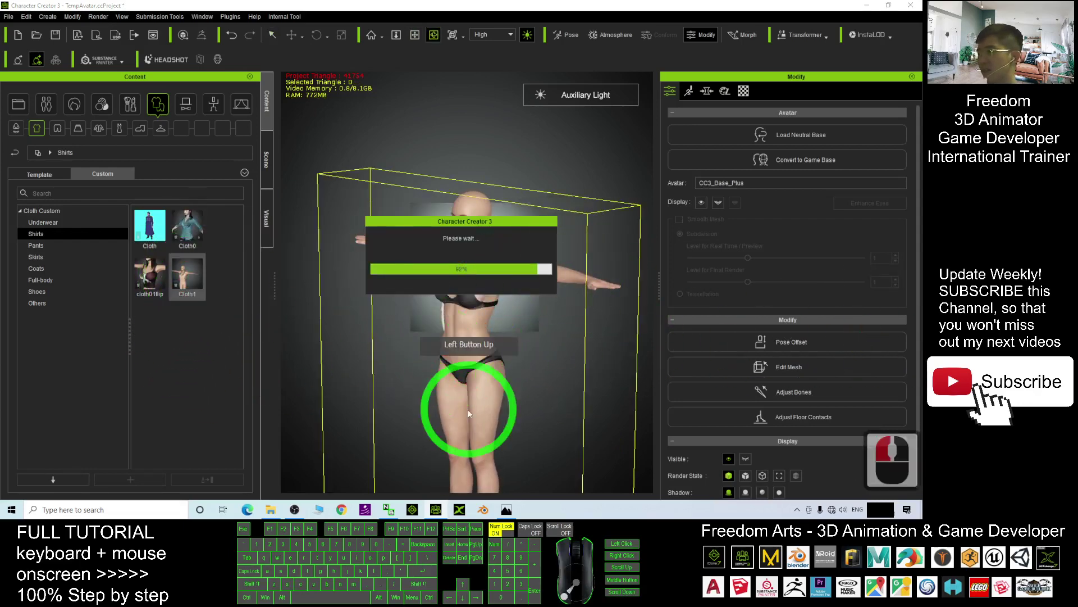
Examine the reapplied shirt from the side and front, and view the Gwynn and Chuck cover image in Photos.
{"action": "scroll", "coordinate": [375, 360], "scroll_direction": "up", "scroll_amount": 5}
{"action": "left_click_drag", "start_coordinate": [375, 361], "coordinate": [525, 374]}
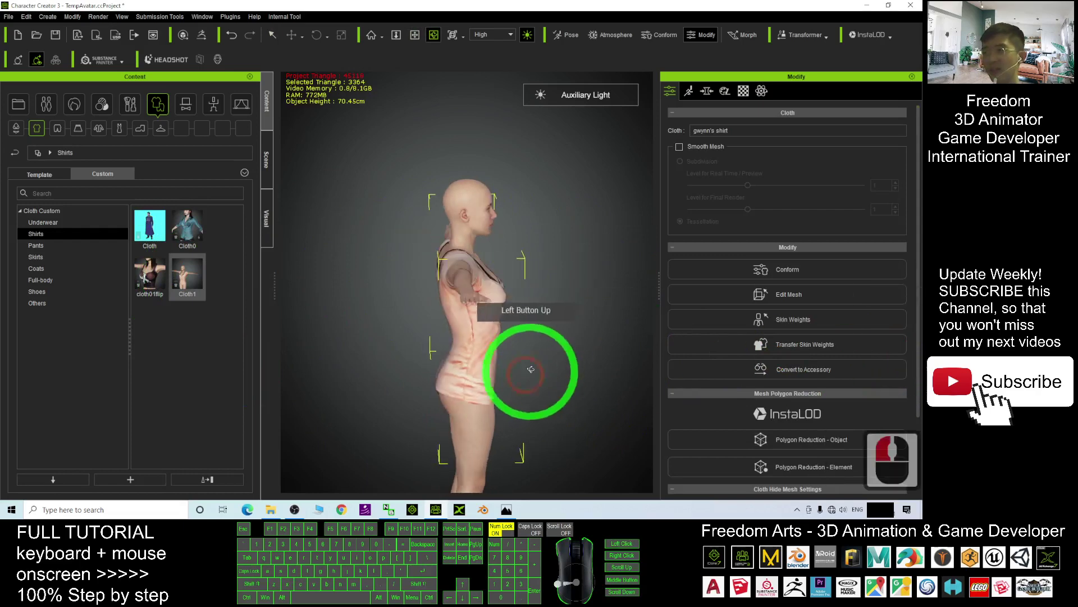
{"action": "scroll", "coordinate": [525, 374], "scroll_direction": "up", "scroll_amount": 5}
{"action": "left_click_drag", "start_coordinate": [470, 346], "coordinate": [174, 354]}
{"action": "left_click_drag", "start_coordinate": [564, 354], "coordinate": [446, 481]}
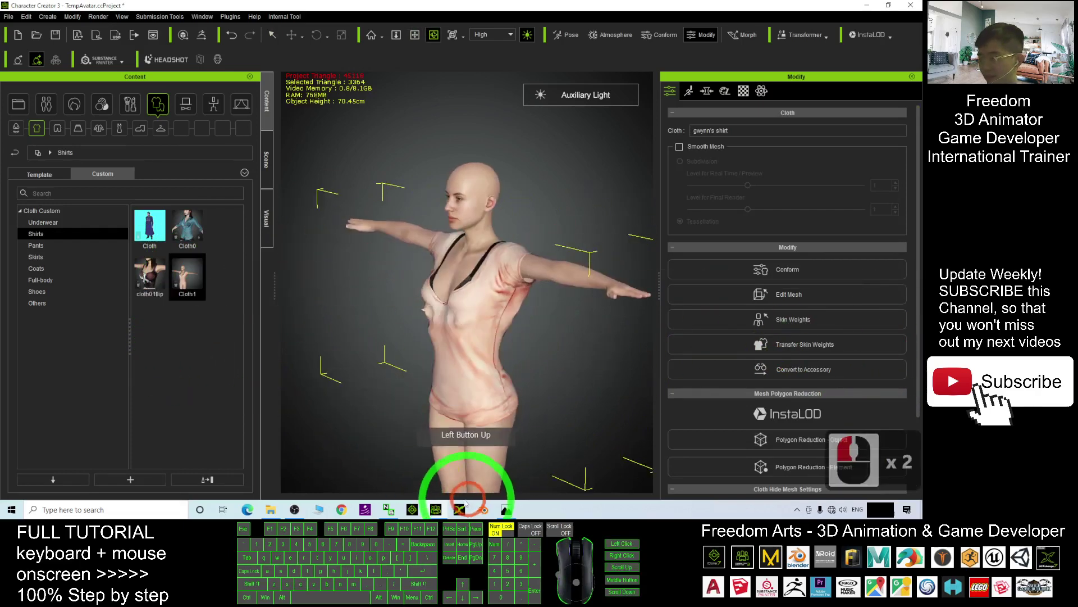
{"action": "left_click", "coordinate": [506, 509]}
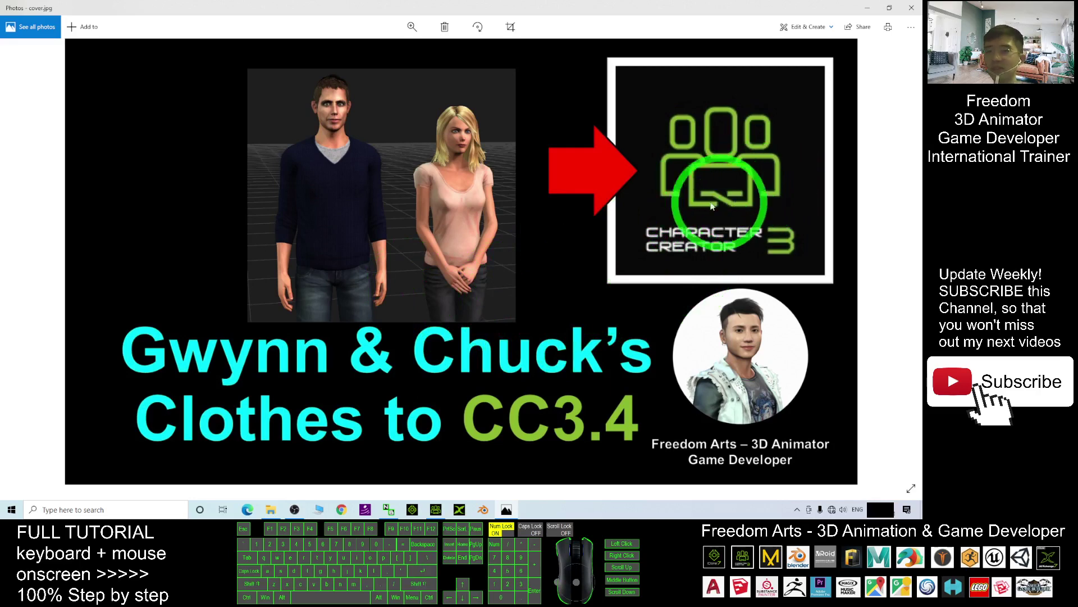
{"action": "scroll", "coordinate": [421, 233], "scroll_direction": "down", "scroll_amount": 3}
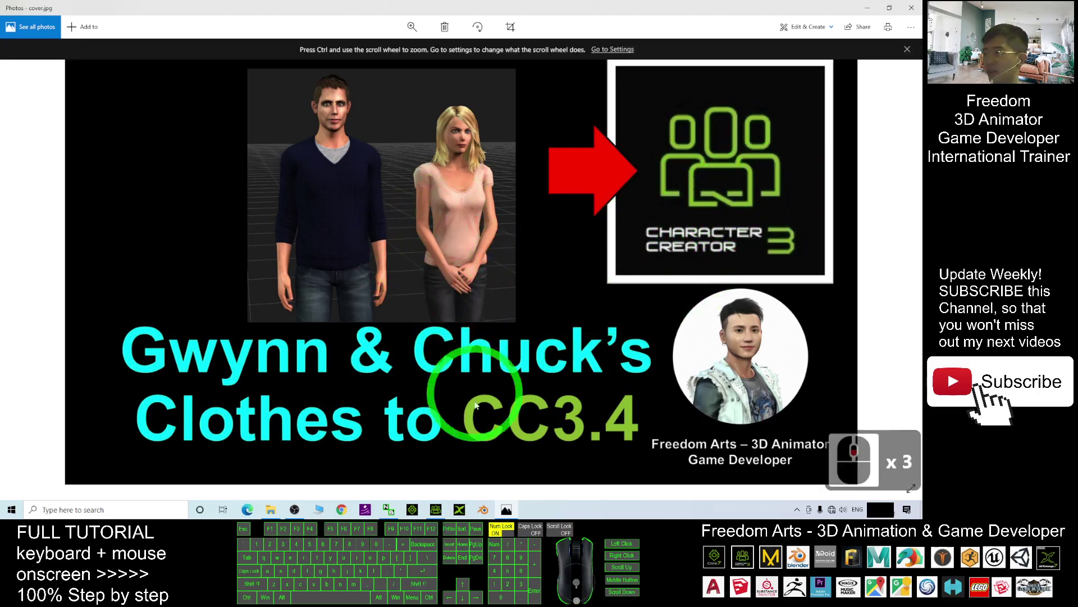
Return to Character Creator and examine the shirt's fit on the avatar against the cover image.
{"action": "left_click", "coordinate": [436, 509]}
{"action": "scroll", "coordinate": [491, 270], "scroll_direction": "down", "scroll_amount": 3}
{"action": "key", "text": "x"}
{"action": "key", "text": "c"}
{"action": "left_click_drag", "start_coordinate": [450, 329], "coordinate": [432, 400]}
{"action": "left_click", "coordinate": [506, 509]}
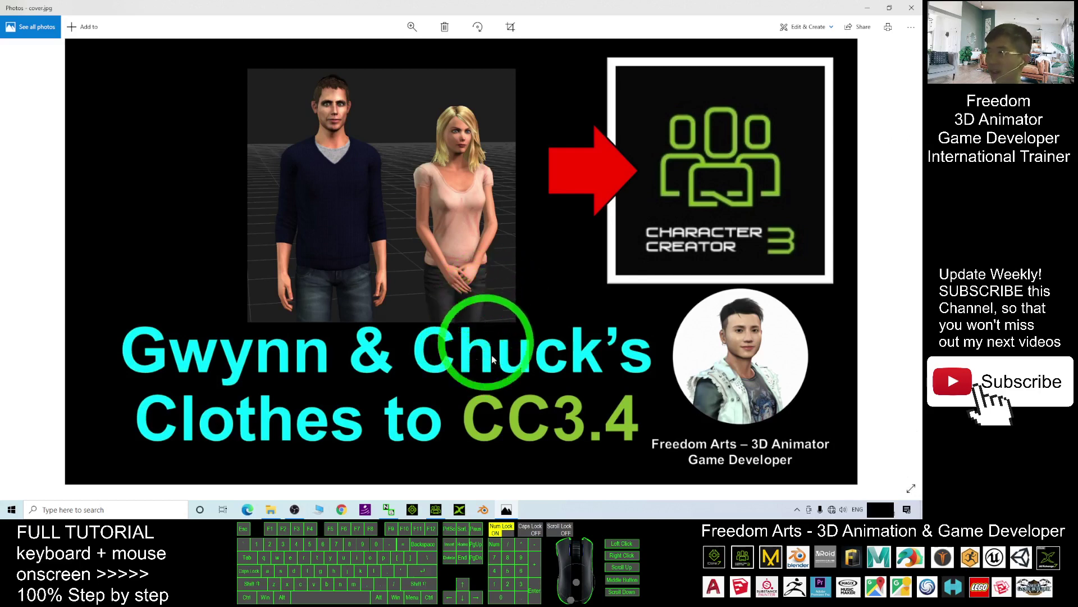
{"action": "left_click", "coordinate": [436, 509]}
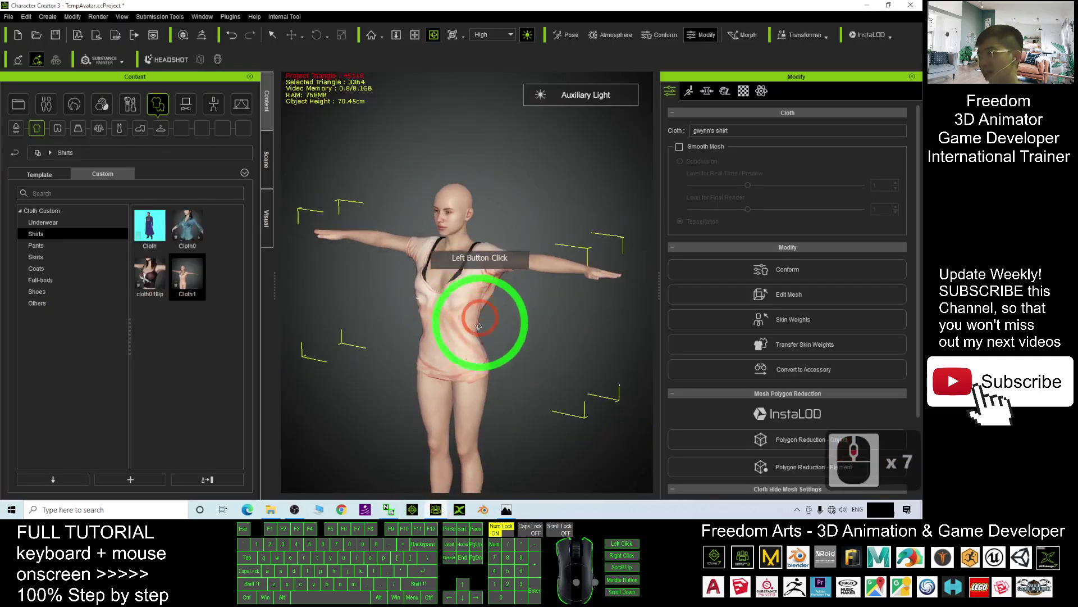
{"action": "left_click_drag", "start_coordinate": [737, 332], "coordinate": [536, 327]}
{"action": "scroll", "coordinate": [449, 324], "scroll_direction": "up", "scroll_amount": 7}
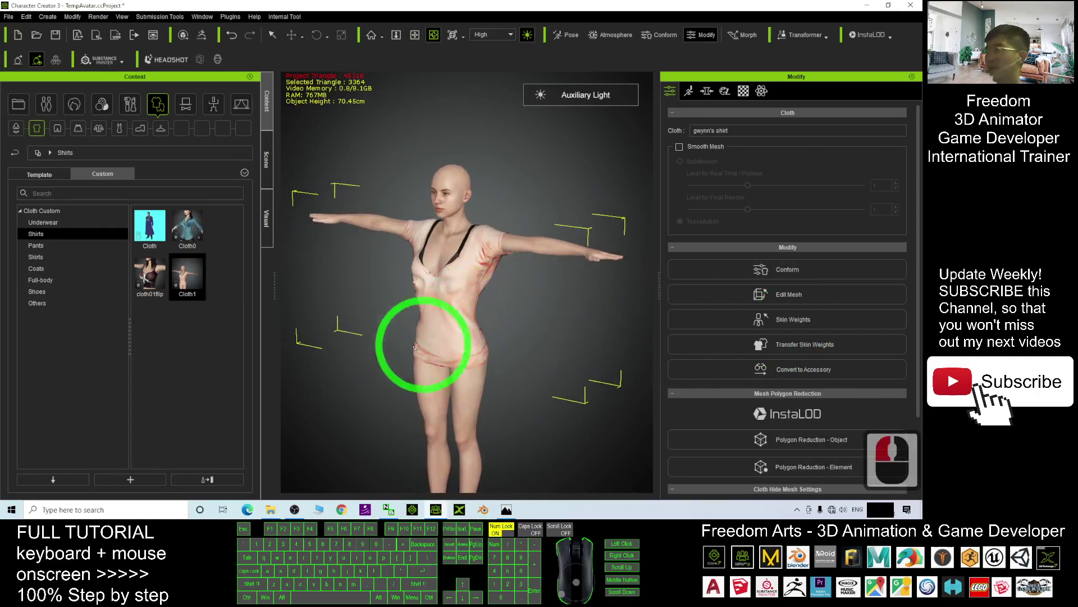
{"action": "left_click_drag", "start_coordinate": [381, 355], "coordinate": [471, 362]}
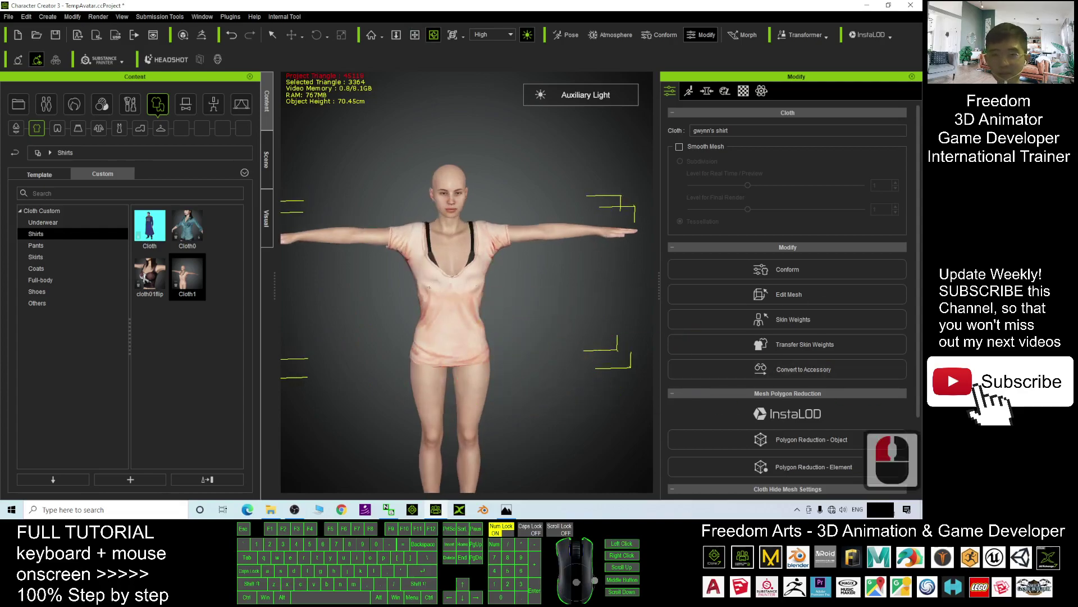